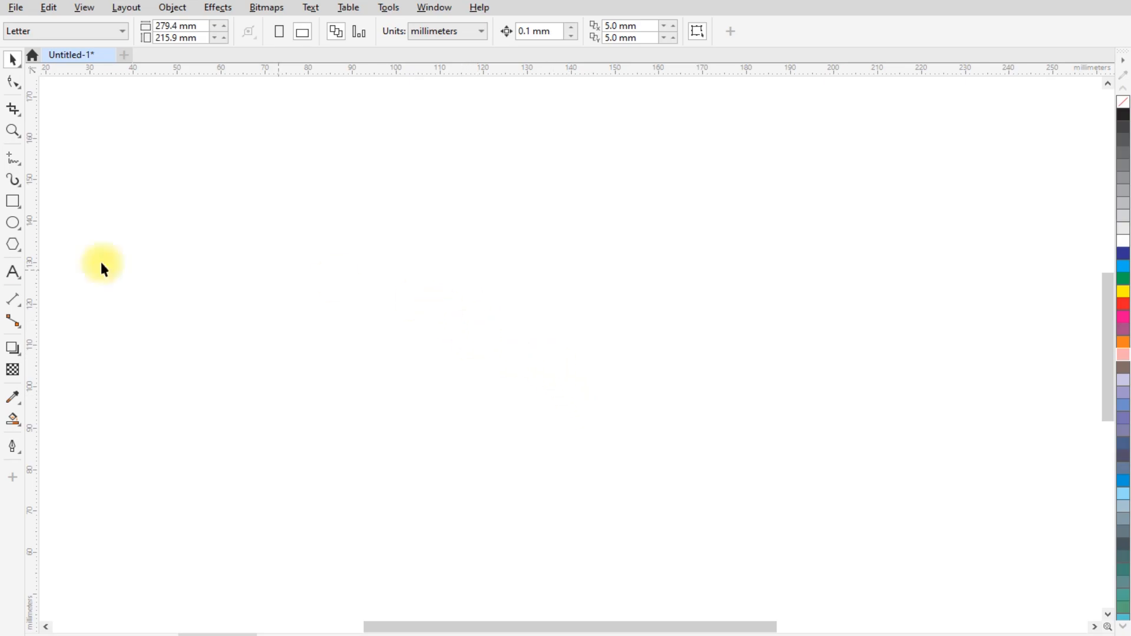
Draw a circle in the upper middle of the page and set its width and height to 50 mm.
left_click(13, 223)
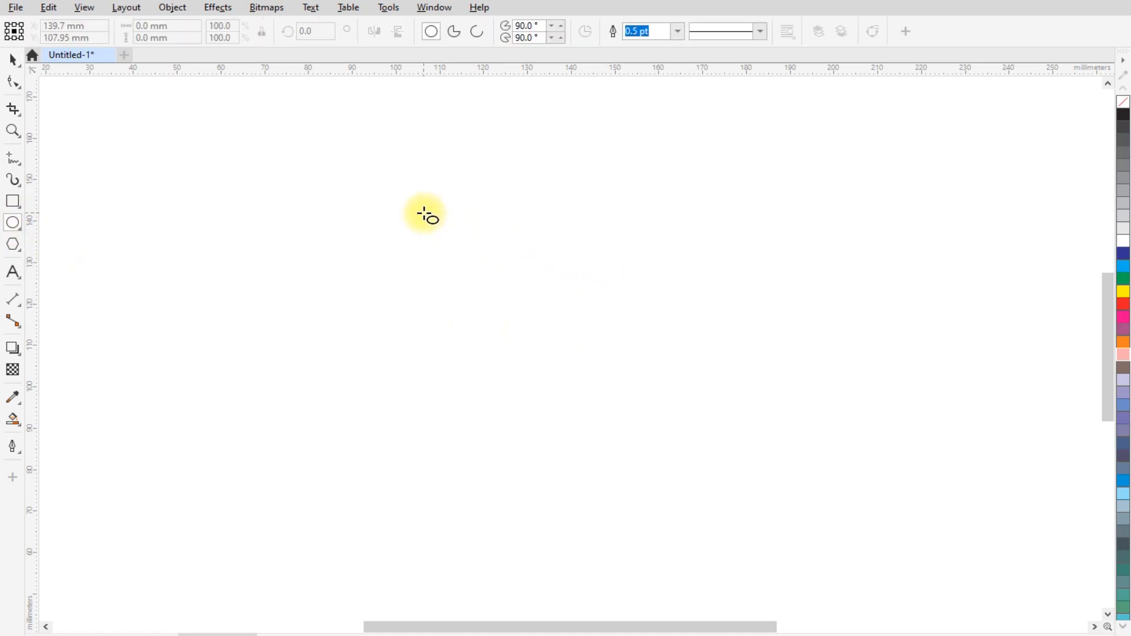
left_click_drag(424, 213, 626, 403)
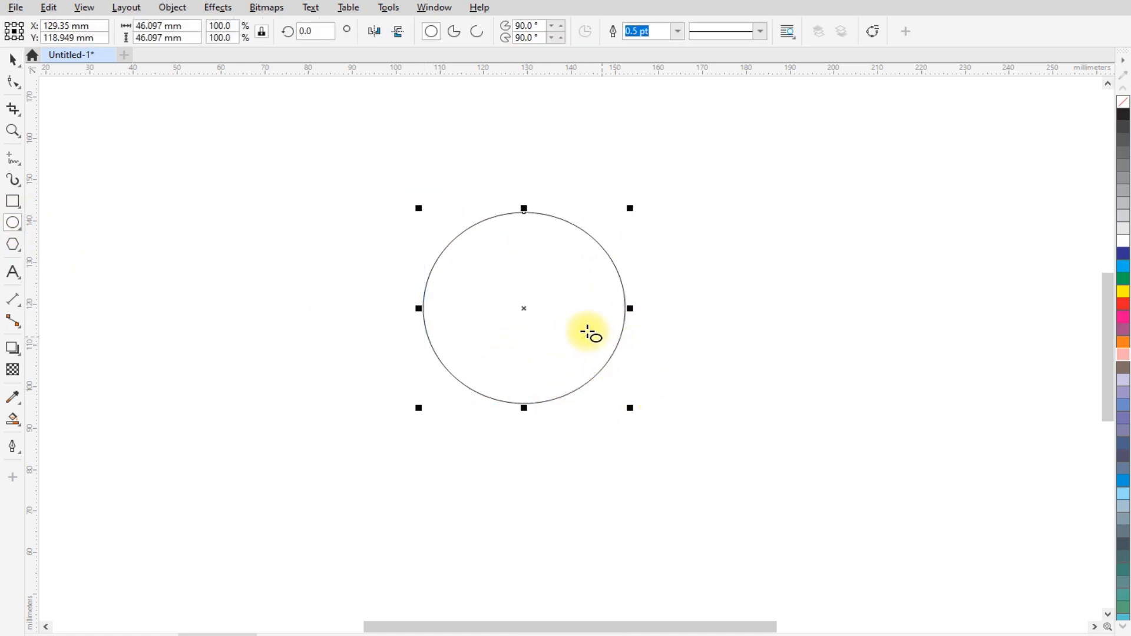
double_click(148, 25)
type("50mm")
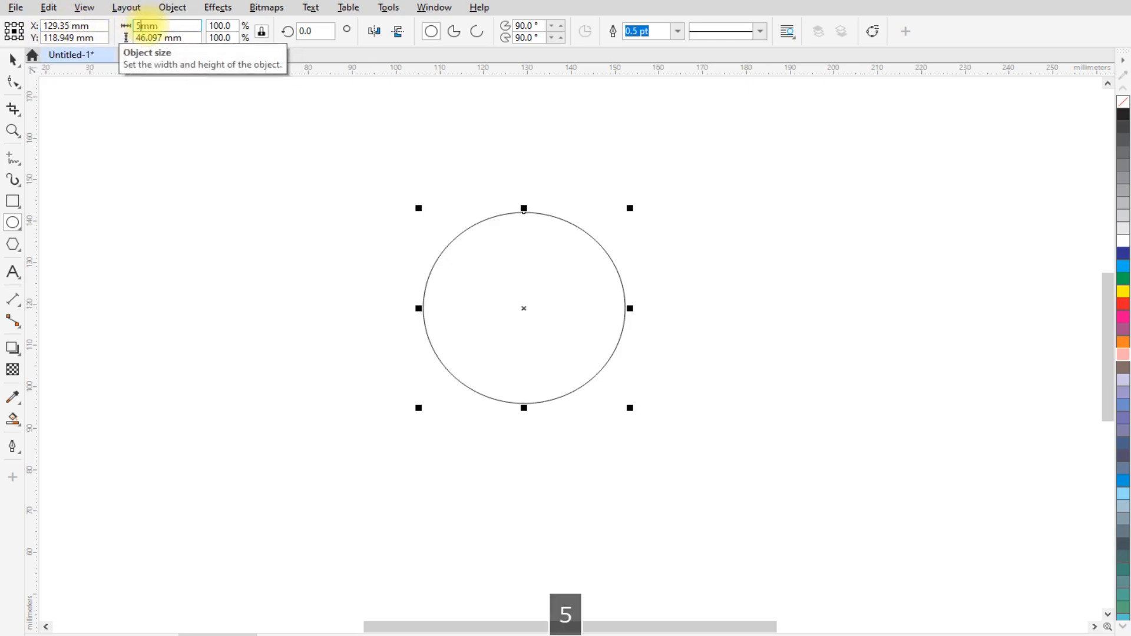
key("Tab")
type("50")
key("Return")
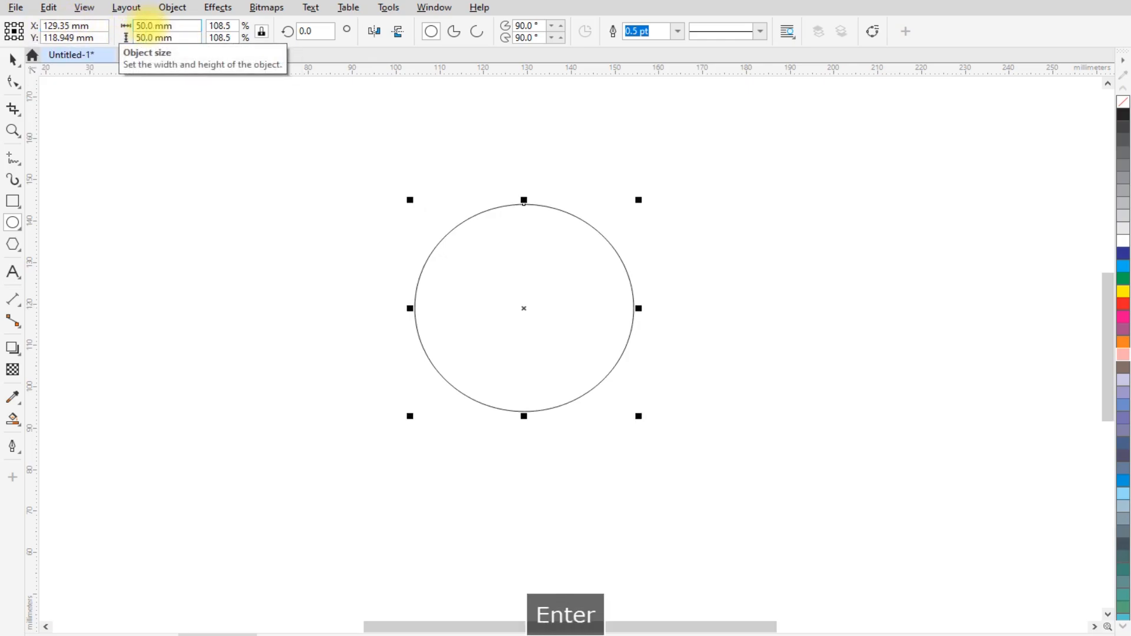
Duplicate the 50 mm circle in place and set the copy's width and height to 30 mm.
key("ctrl+c")
key("ctrl+v")
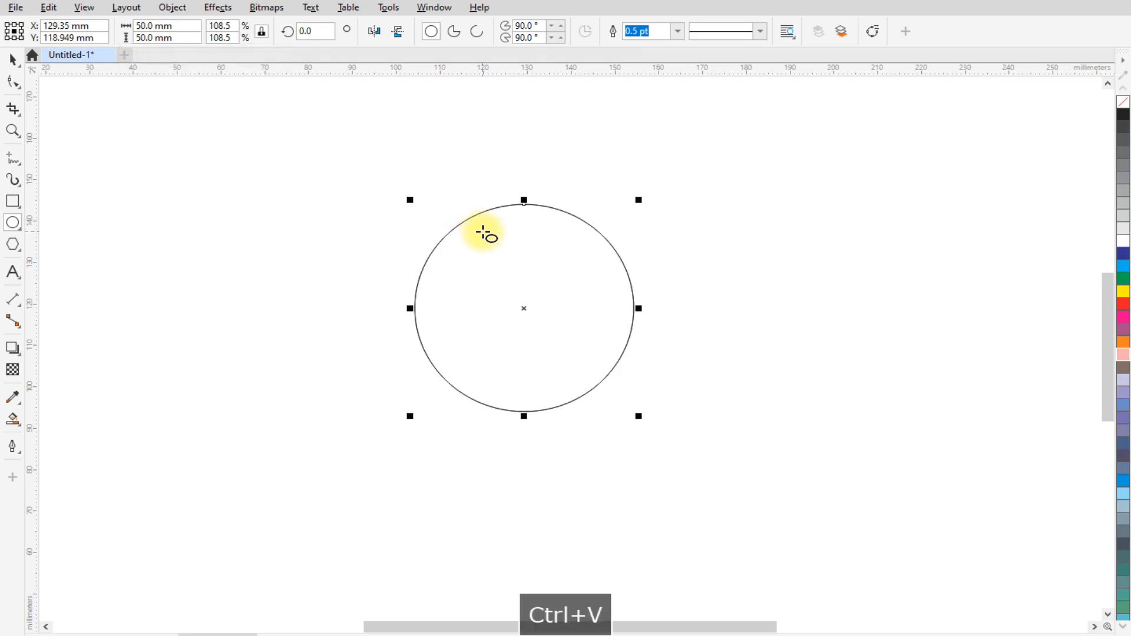
double_click(151, 25)
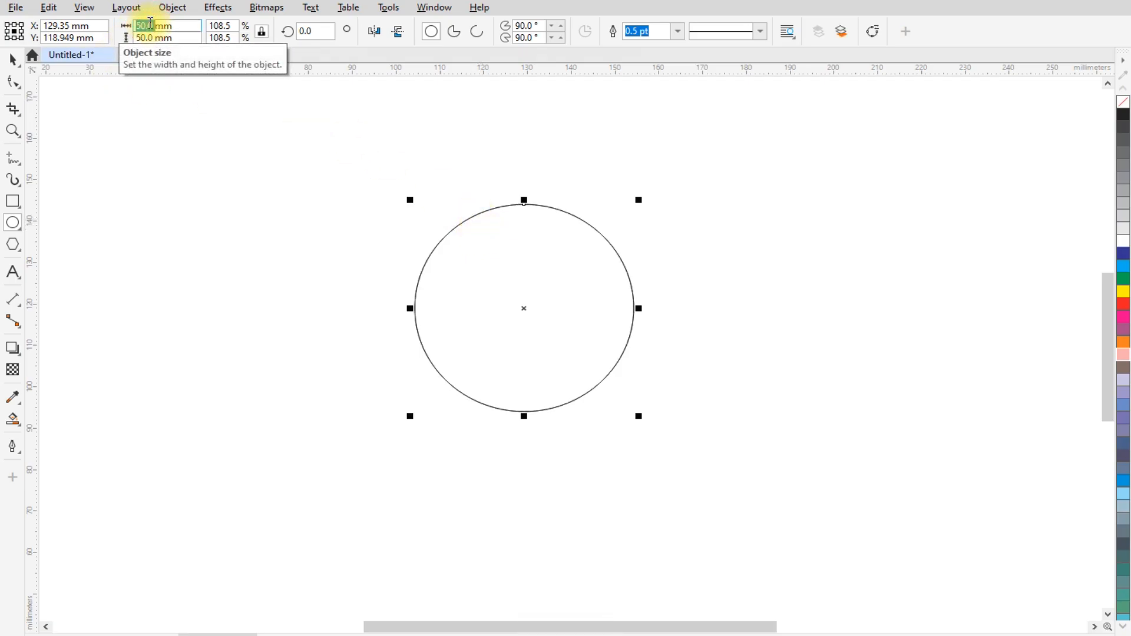
type("30")
key("Tab")
type("3")
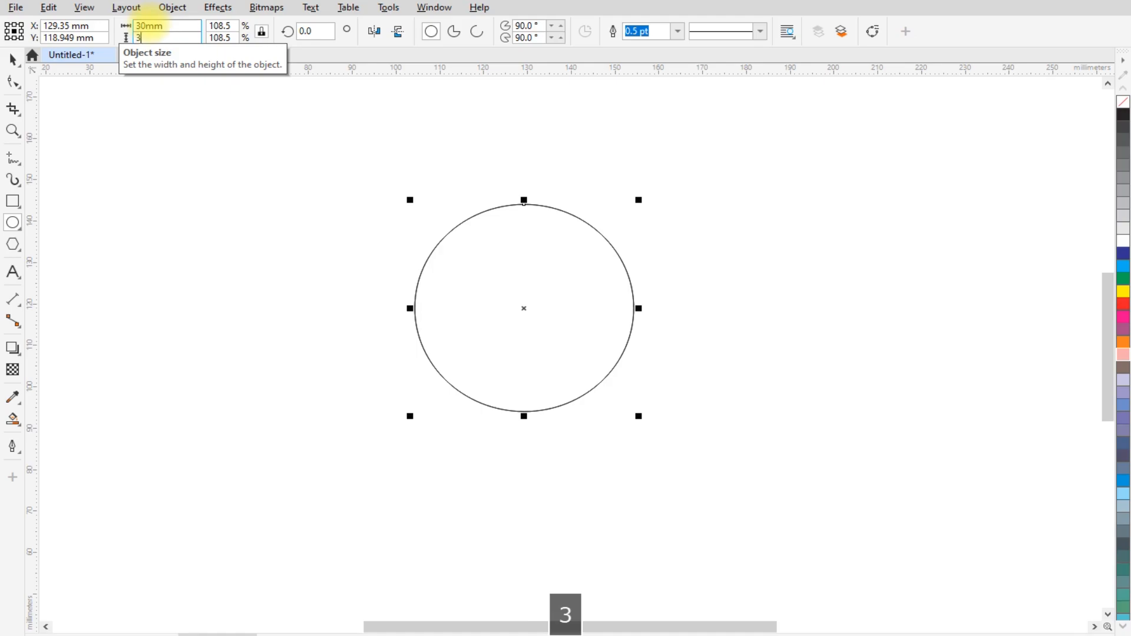
type("0")
key("Return")
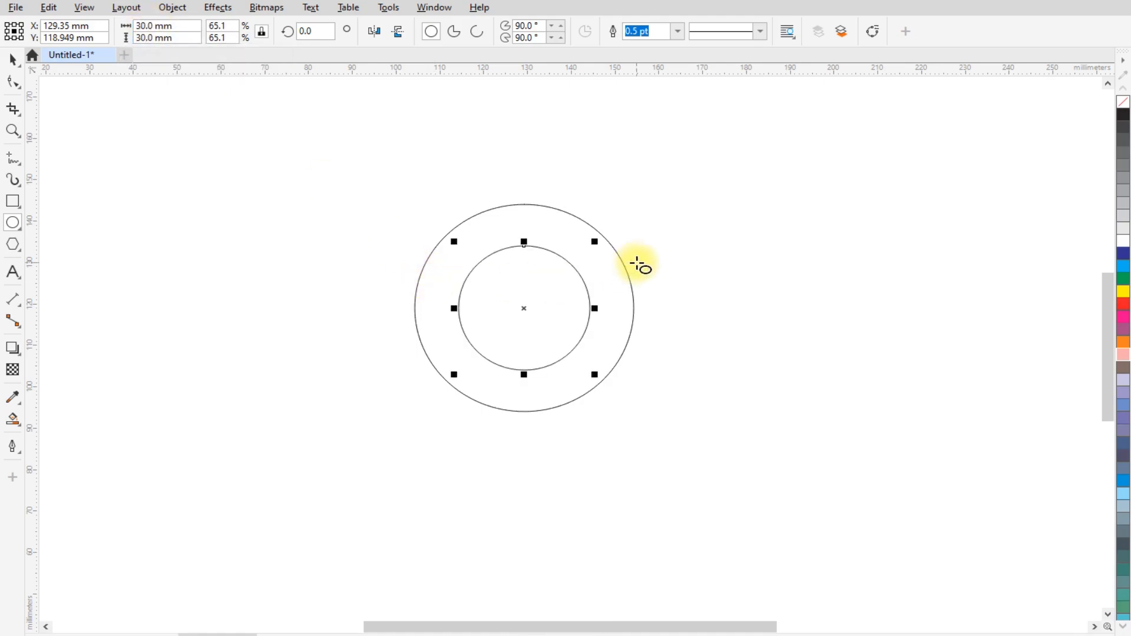
Move both concentric circles left and slightly down, and copy them horizontally so the copy's outer left edge meets the original inner circle's right edge.
left_click(13, 59)
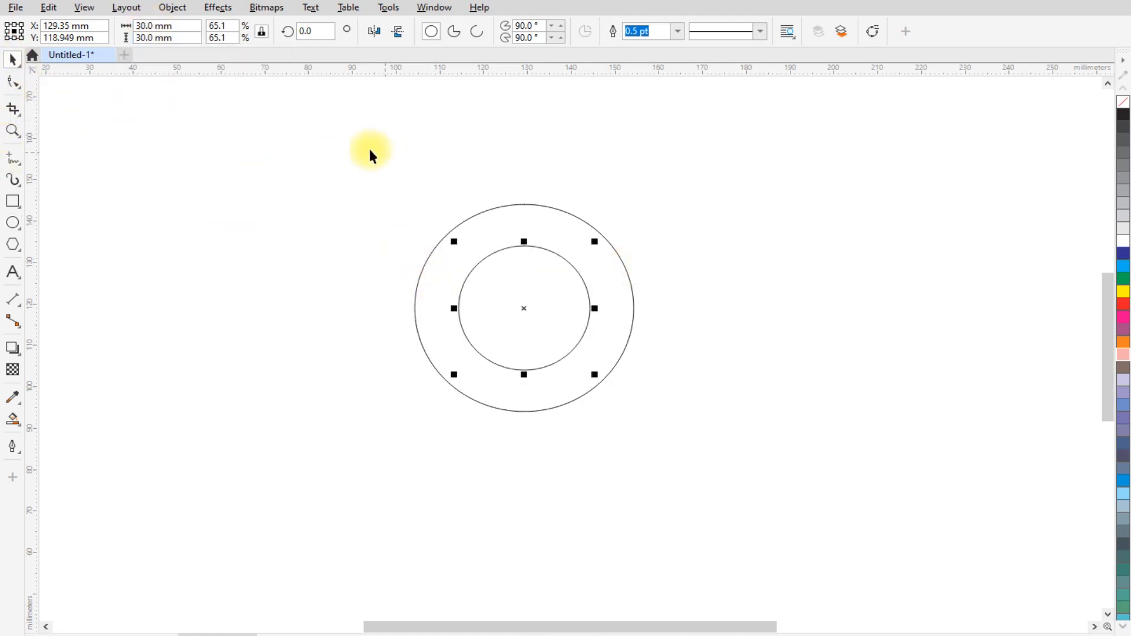
left_click_drag(357, 156, 693, 440)
left_click_drag(596, 272, 552, 275)
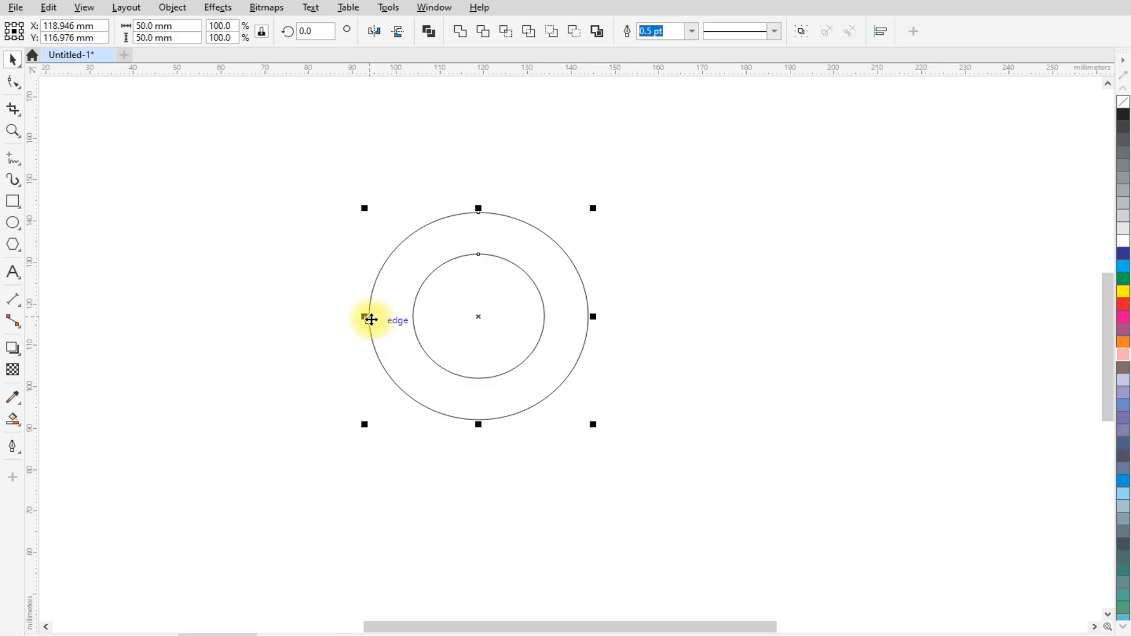
left_click_drag(369, 317, 542, 315)
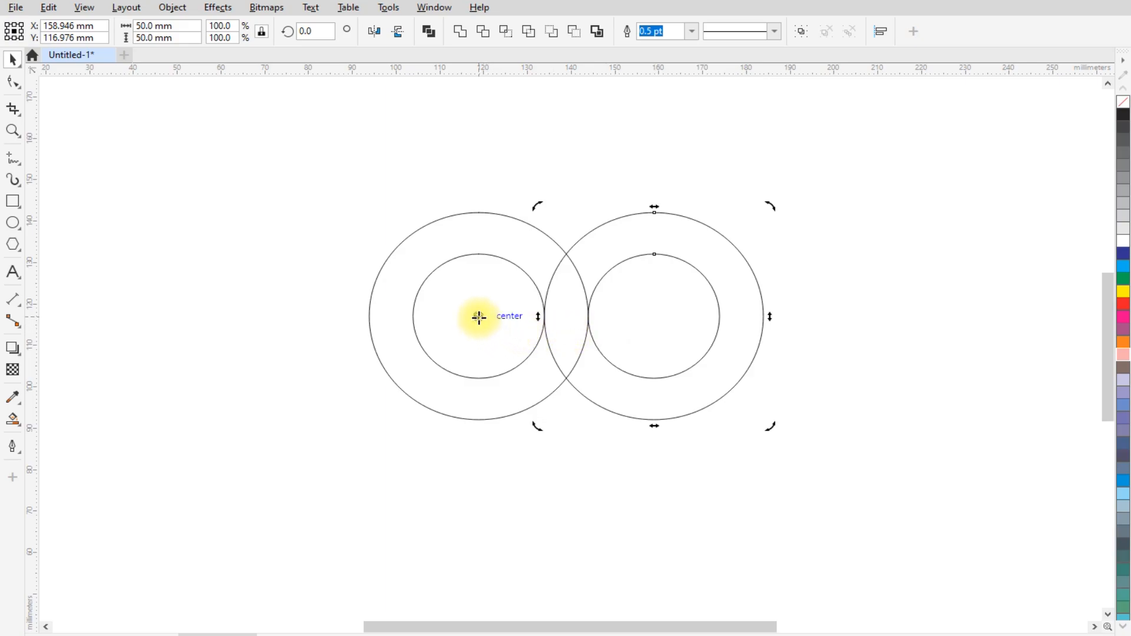
Rotate a copy of the right circle pair by 60 degrees about the left pair's centre to form the top pair.
left_click_drag(479, 317, 479, 317)
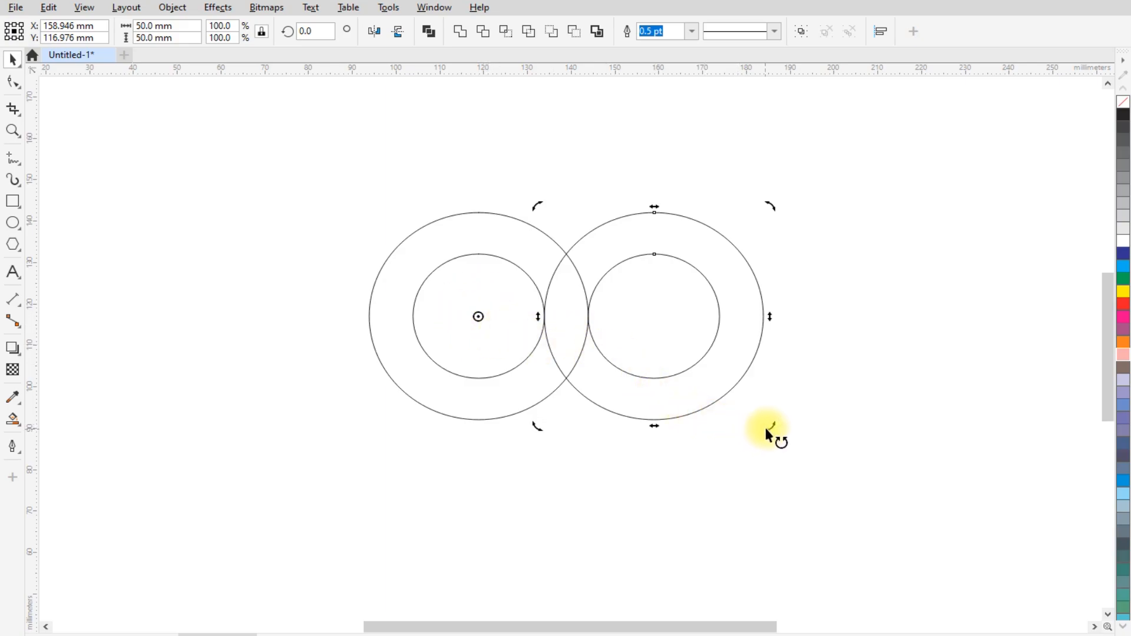
left_click_drag(773, 426, 641, 192)
scroll(585, 299, "down", 3)
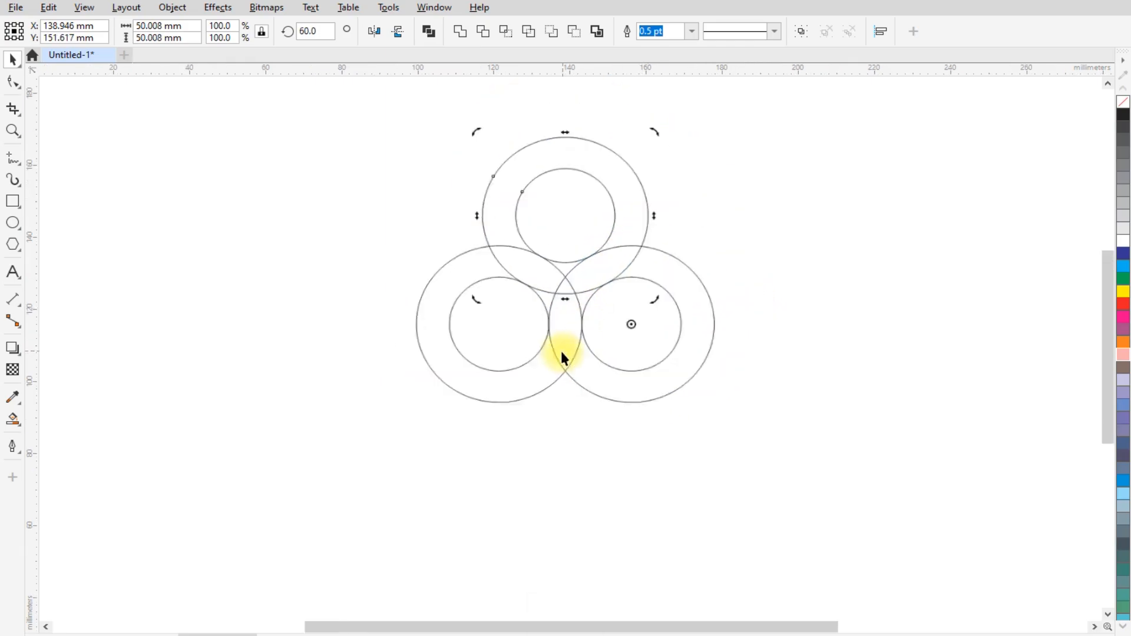
scroll(582, 237, "up", 2)
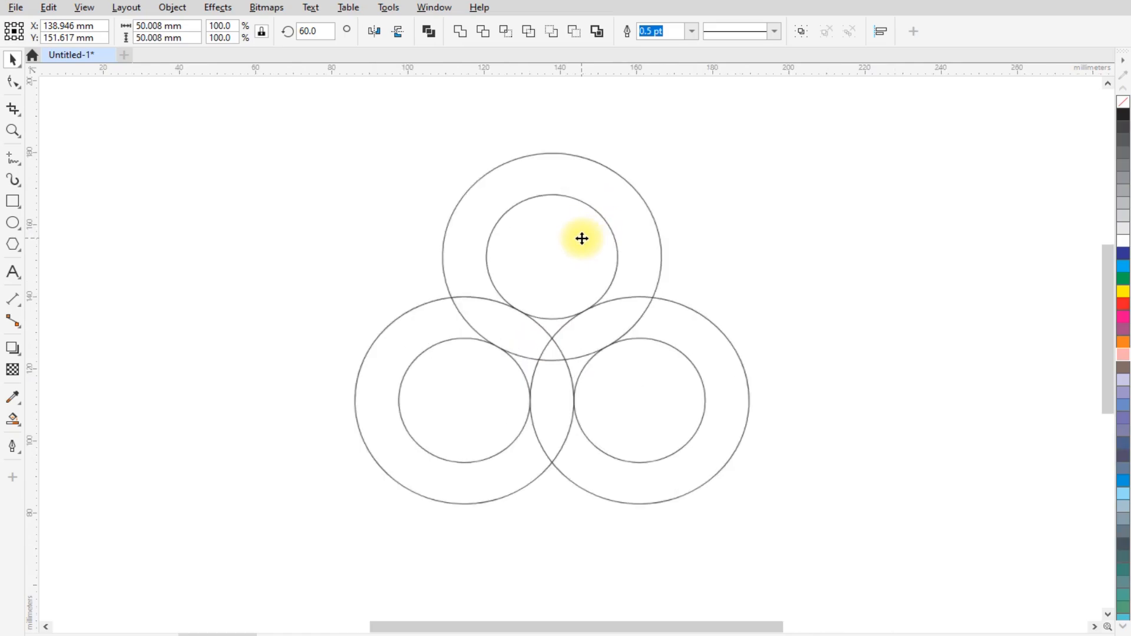
left_click(307, 303)
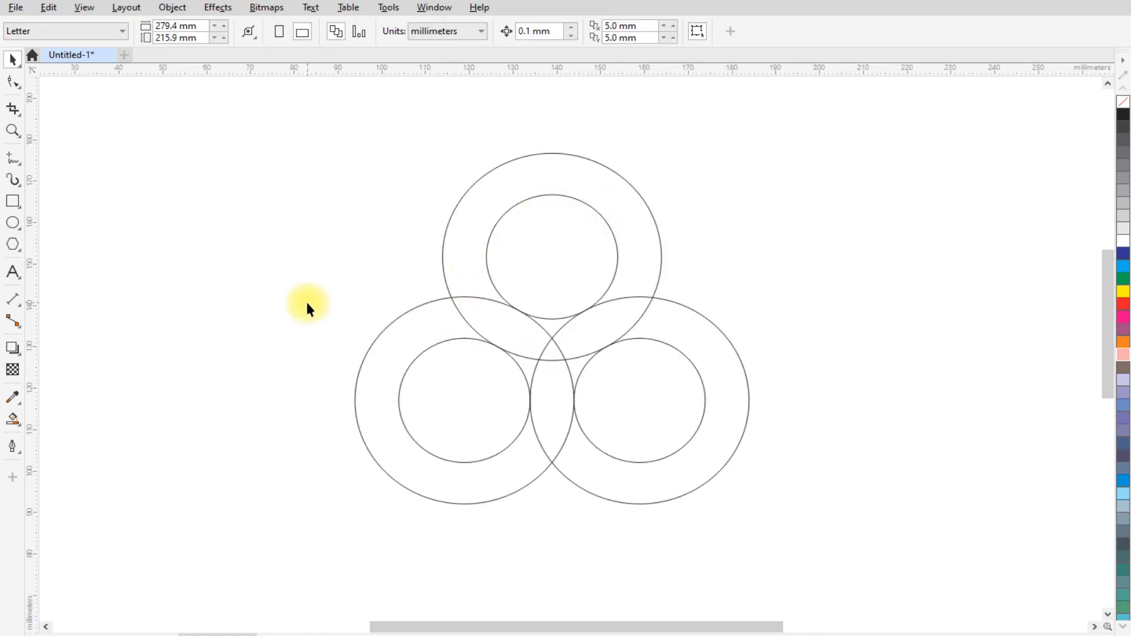
Measure from the left pair's centre to the right inner circle's far edge with a temporary straight line, and delete the line.
left_click(12, 158)
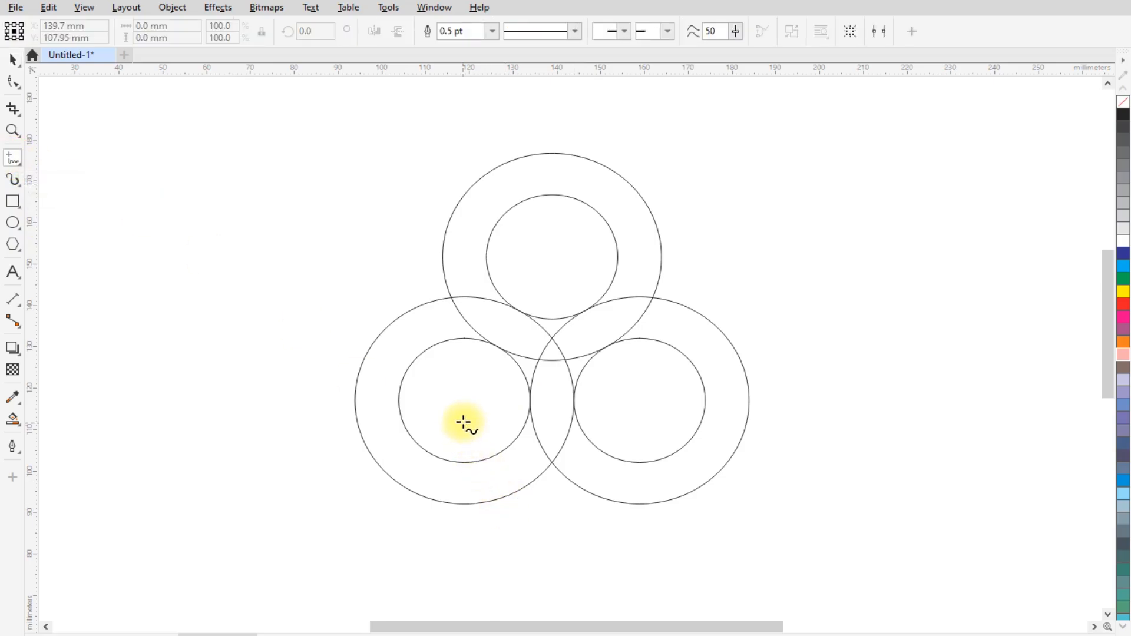
left_click(464, 400)
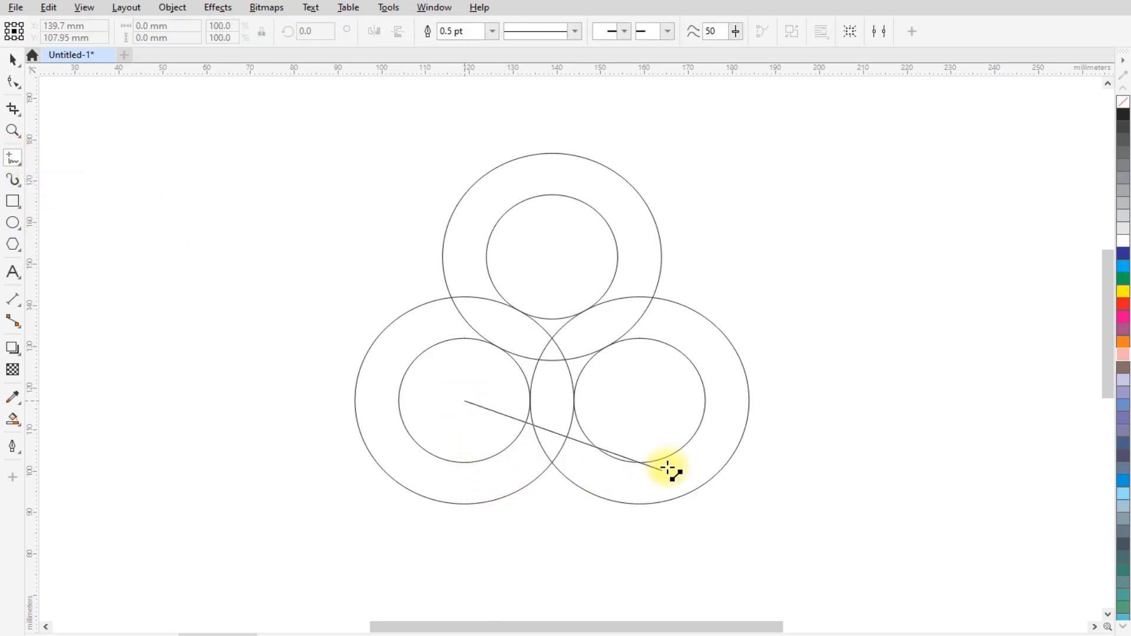
left_click(704, 401)
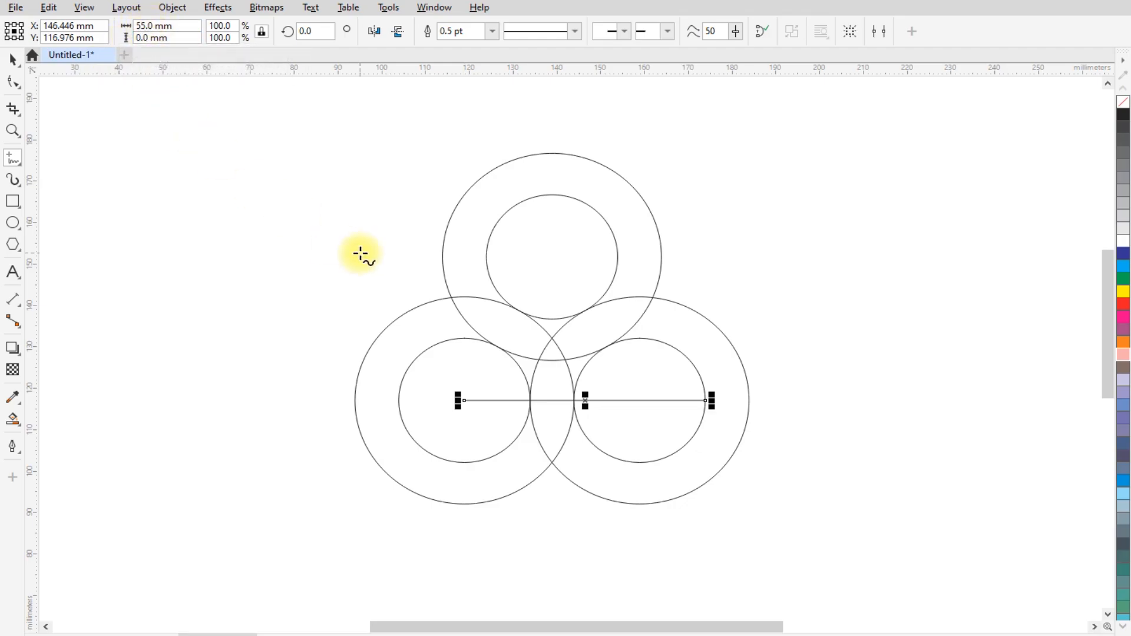
left_click(11, 61)
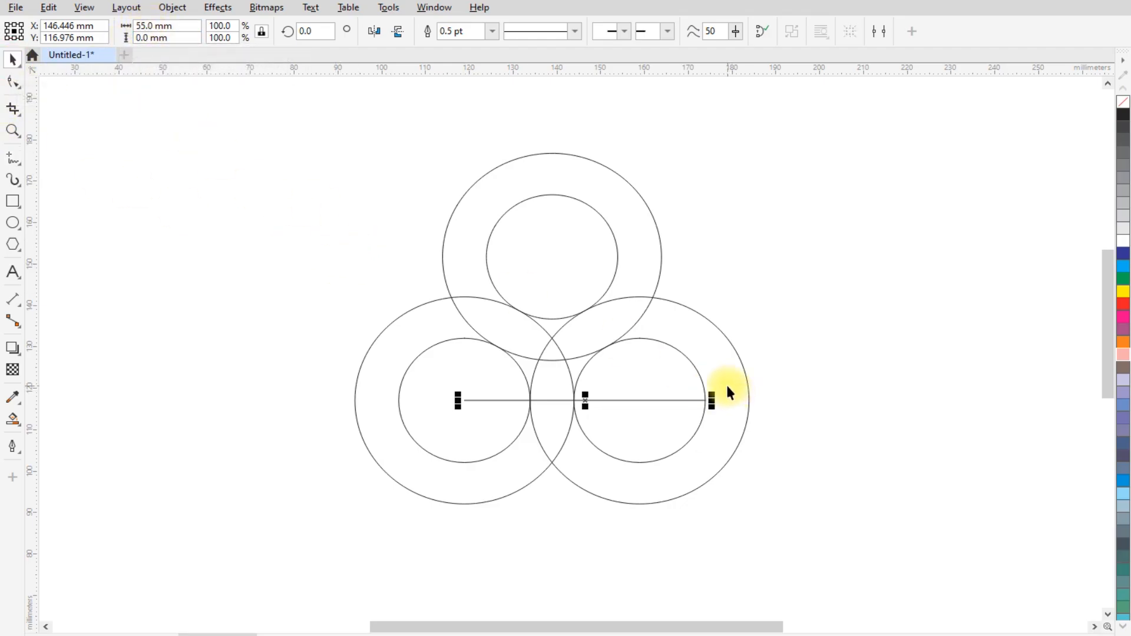
key("Delete")
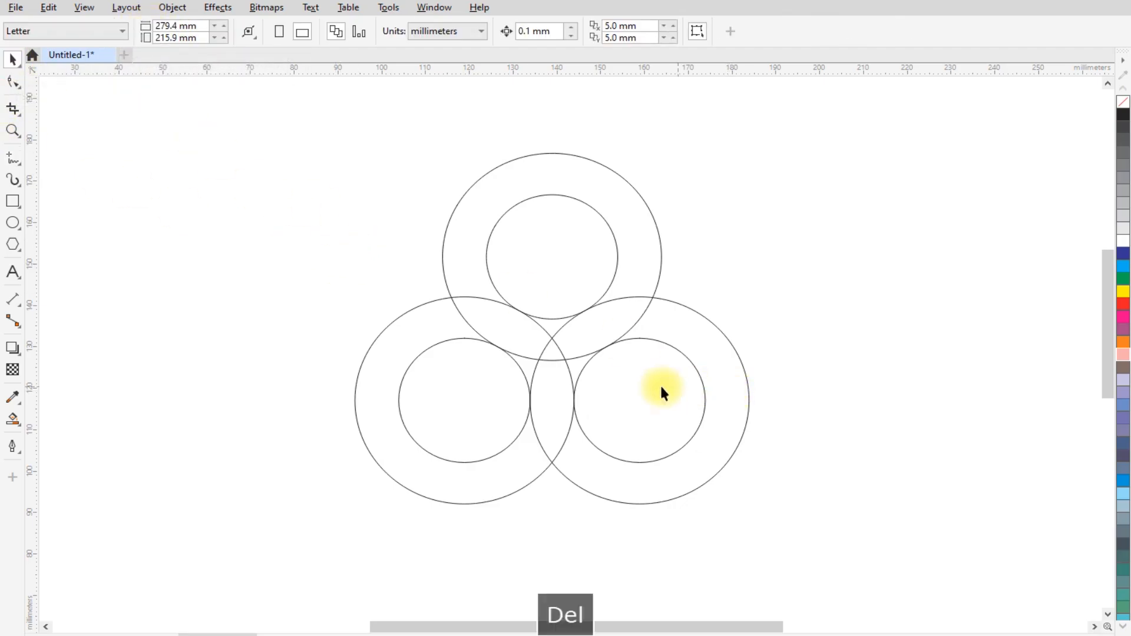
Duplicate the left pair's outer circle in place and set the copy's width and height to 110 mm.
left_click(404, 313)
key("ctrl+c")
key("ctrl+v")
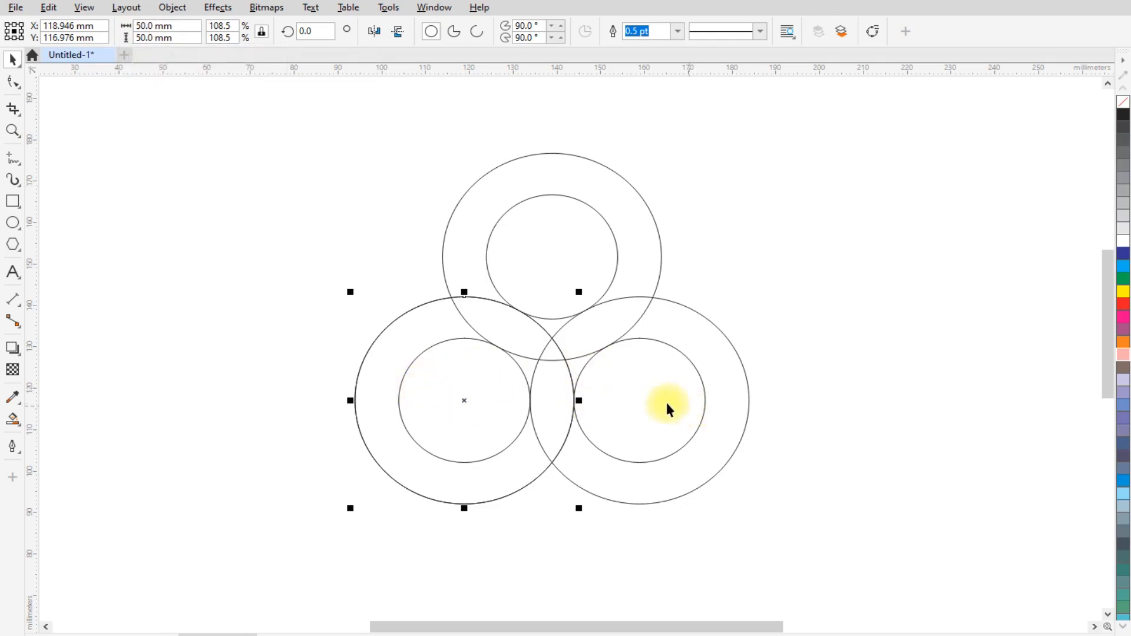
double_click(142, 26)
type("1")
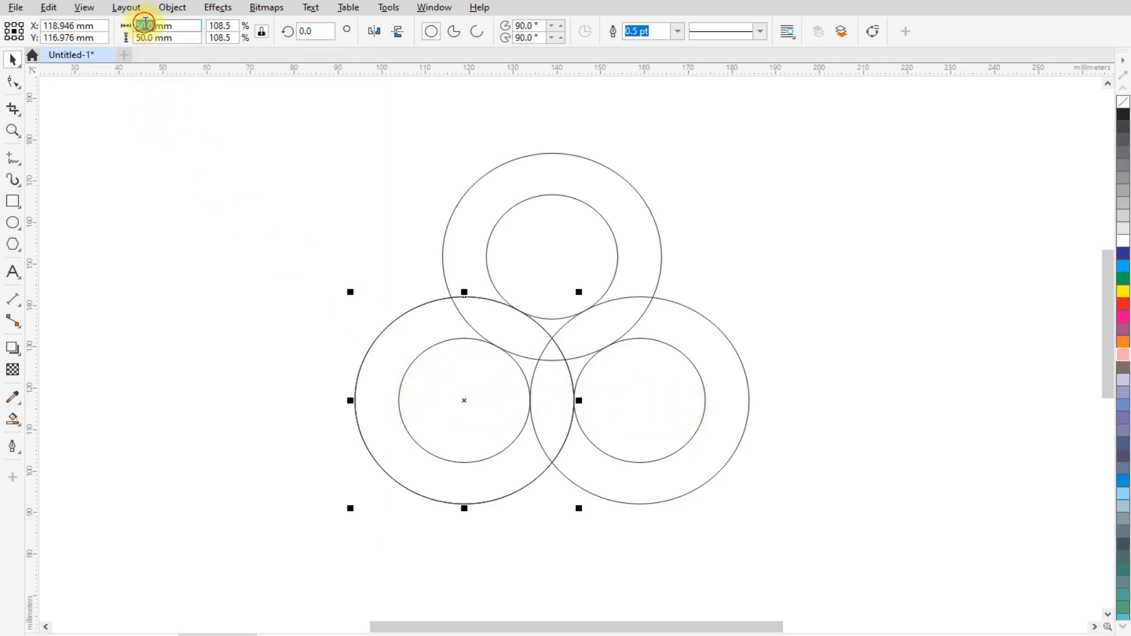
key("ctrl+z")
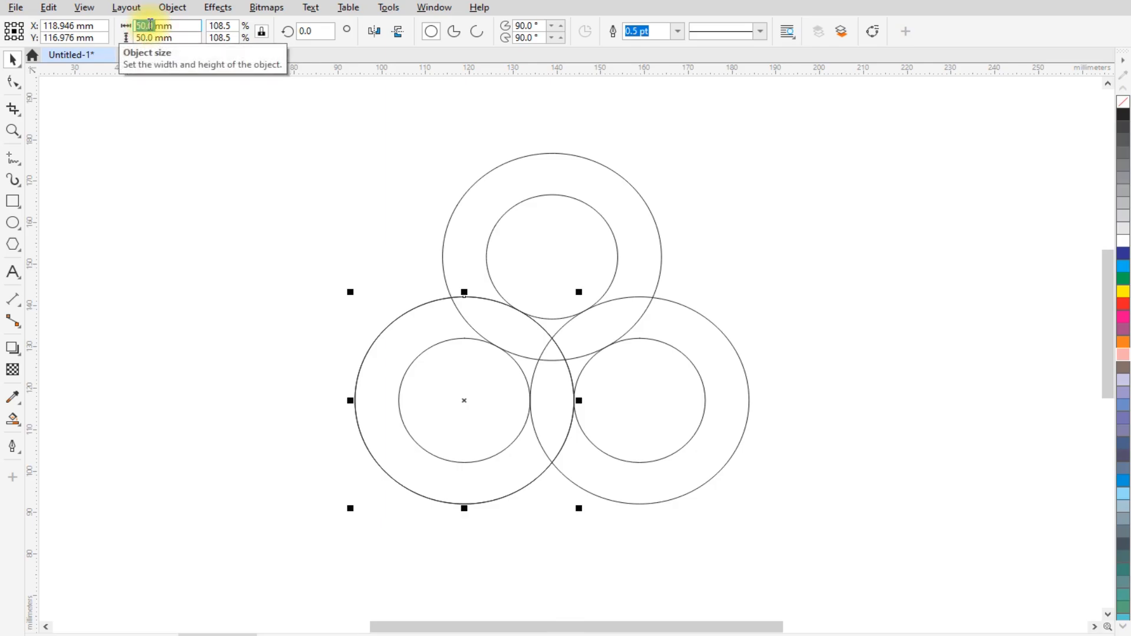
type("110mm")
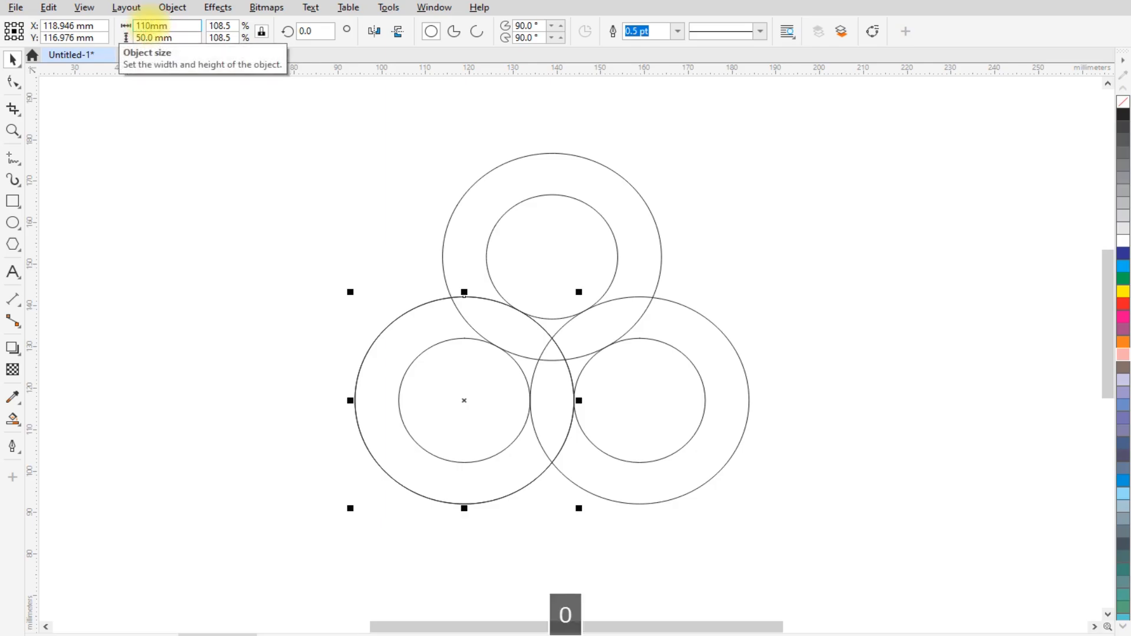
key("Tab")
type("110")
key("Return")
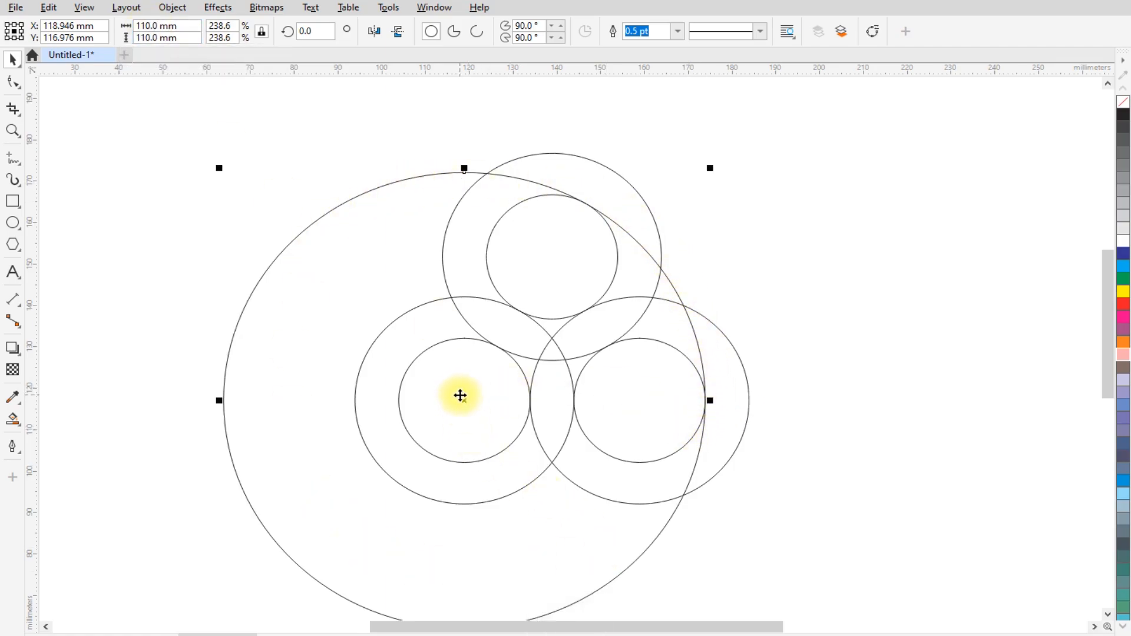
Duplicate the 110 mm circle in place and set the copy's width and height to 130 mm.
key("ctrl+c")
key("ctrl+v")
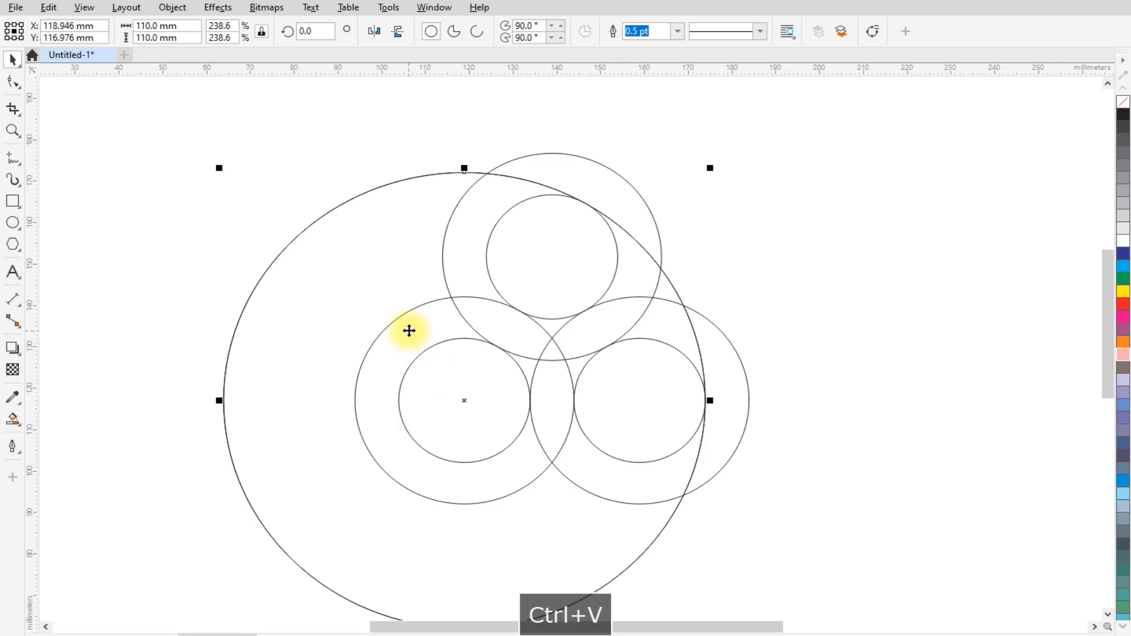
scroll(410, 328, "down", 1)
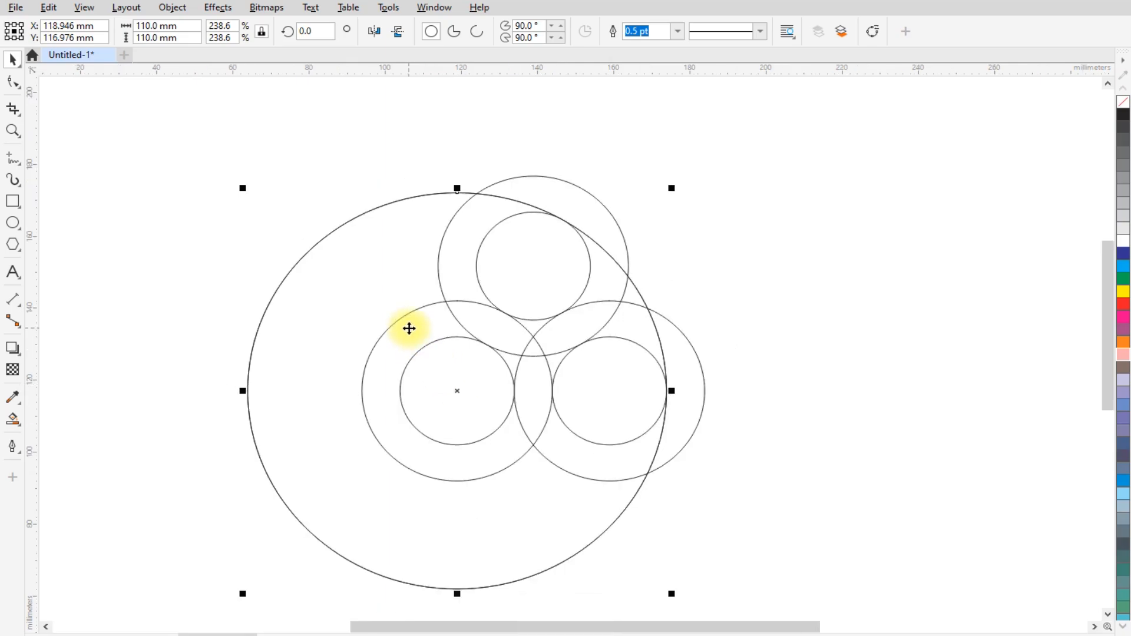
double_click(145, 25)
type("130")
key("Tab")
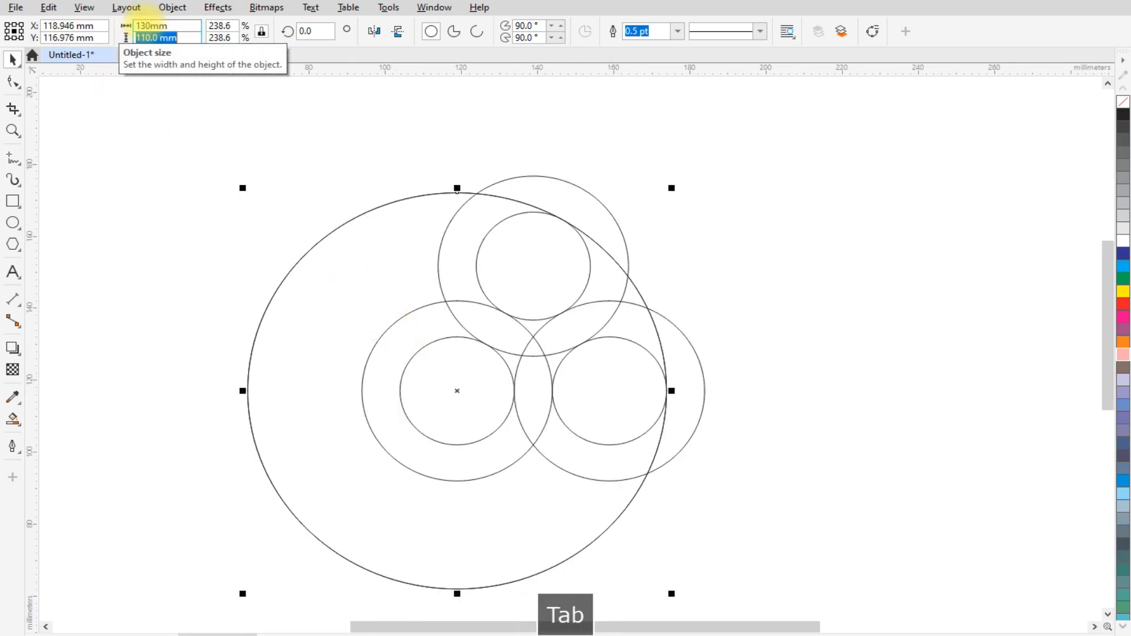
type("130")
key("Return")
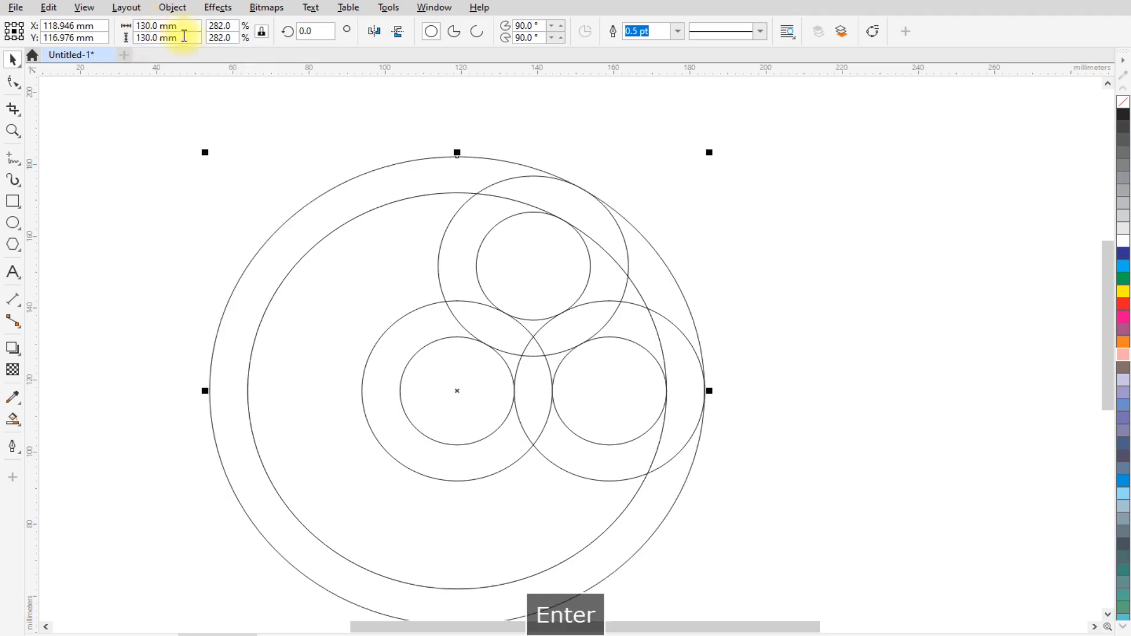
scroll(319, 139, "down", 1)
Select the 110 mm and 130 mm circles and copy them onto the centres of the right and top circle pairs.
left_click(229, 226)
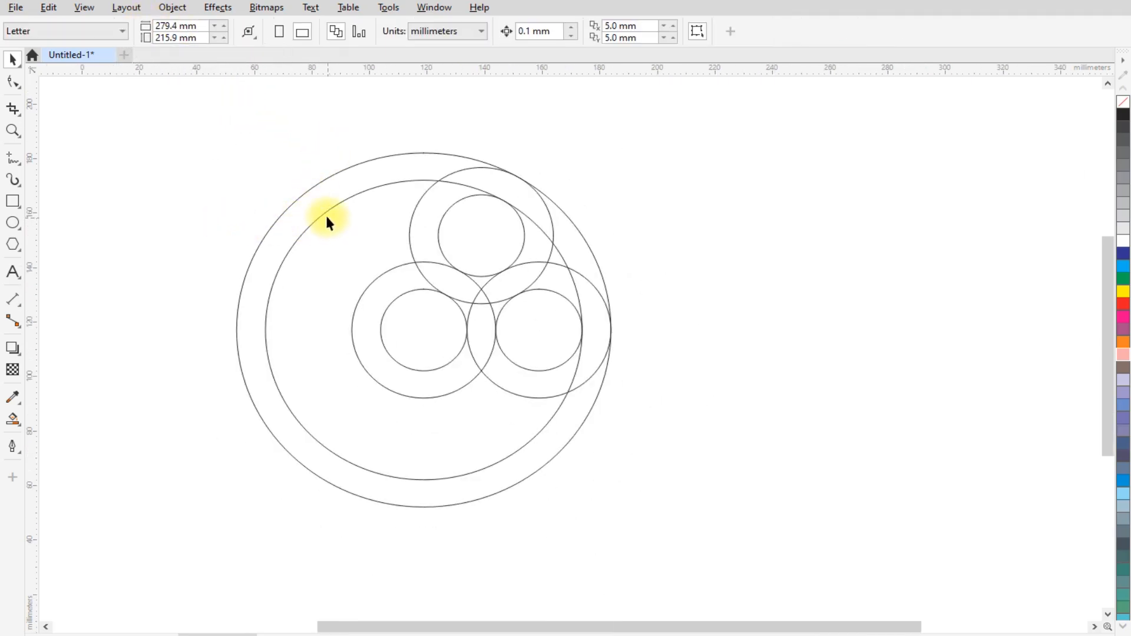
left_click(318, 216)
scroll(317, 217, "up", 2)
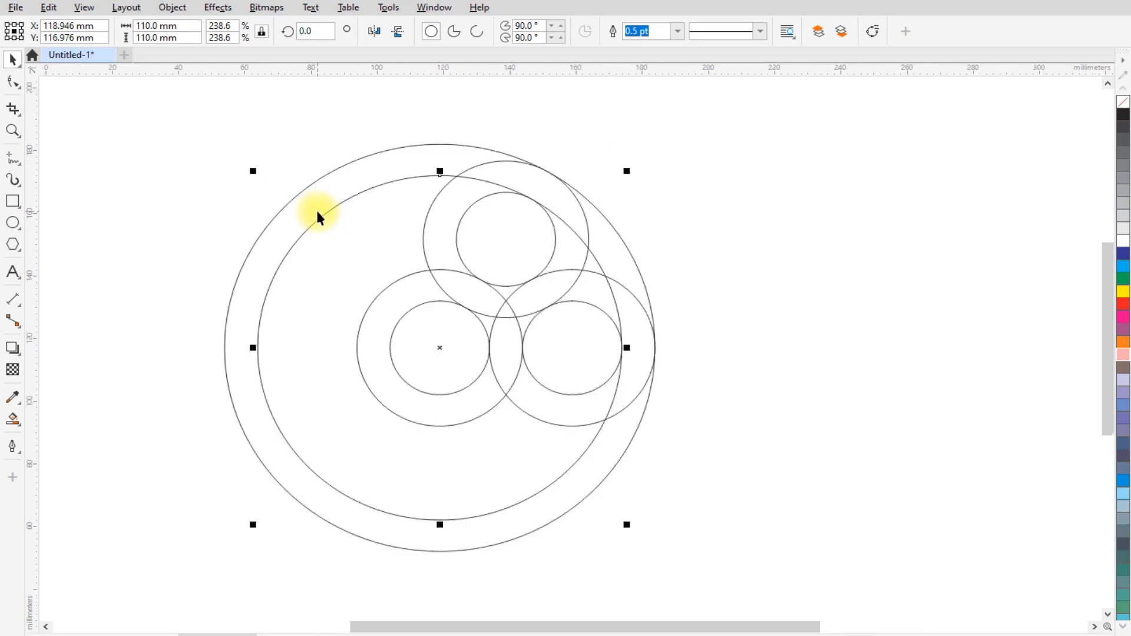
left_click(321, 172, "shift")
scroll(377, 168, "down", 2)
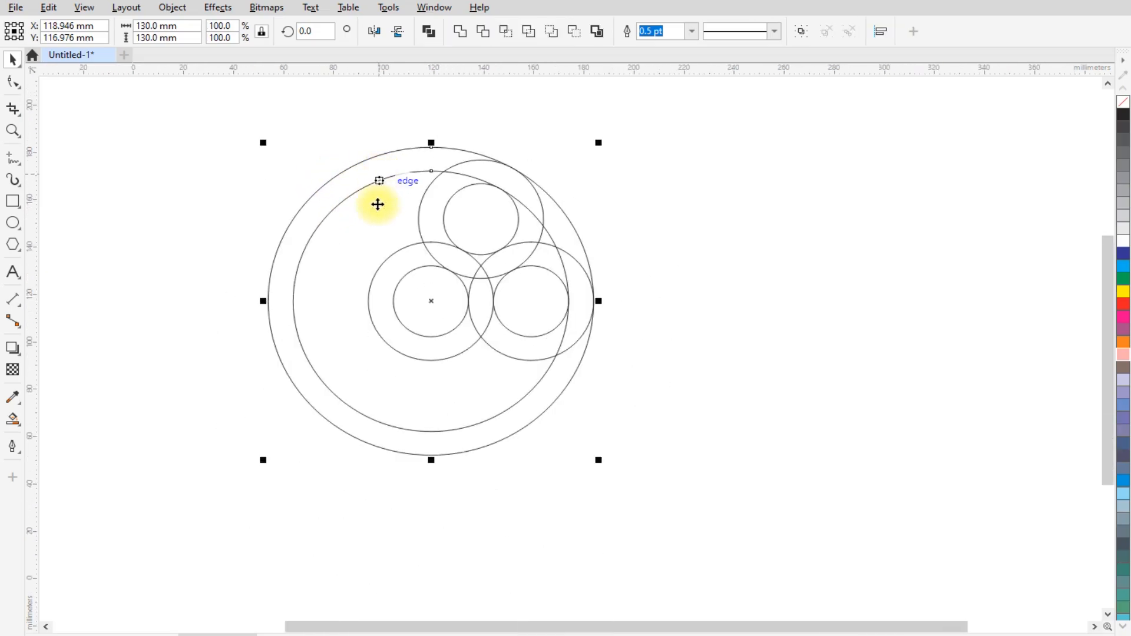
scroll(429, 303, "up", 1)
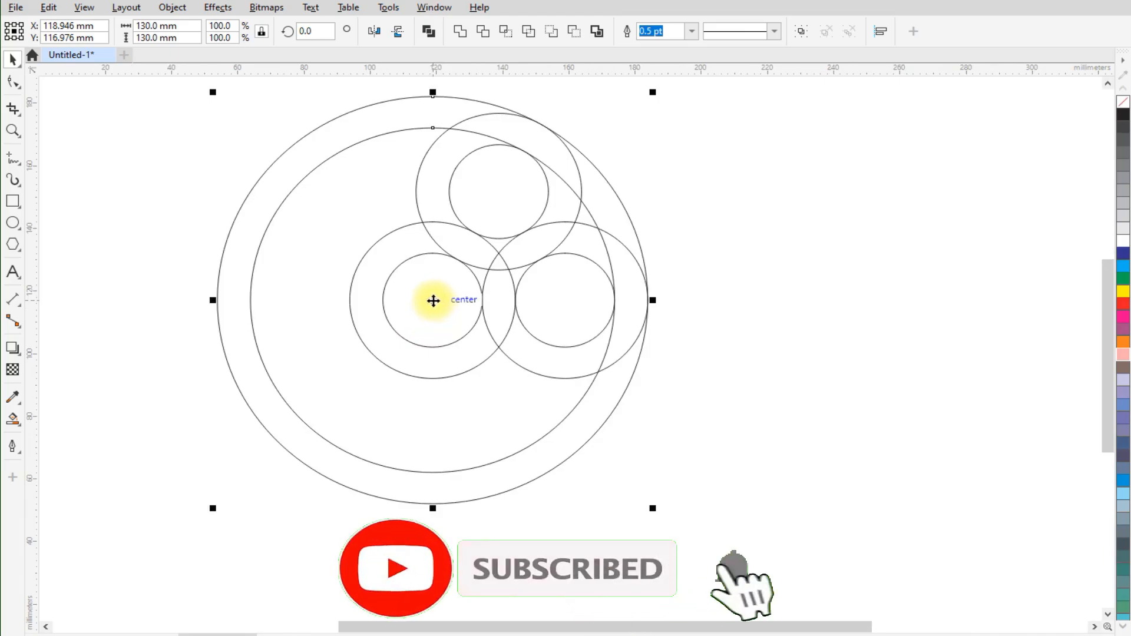
left_click_drag(431, 302, 566, 302)
scroll(557, 294, "up", 1)
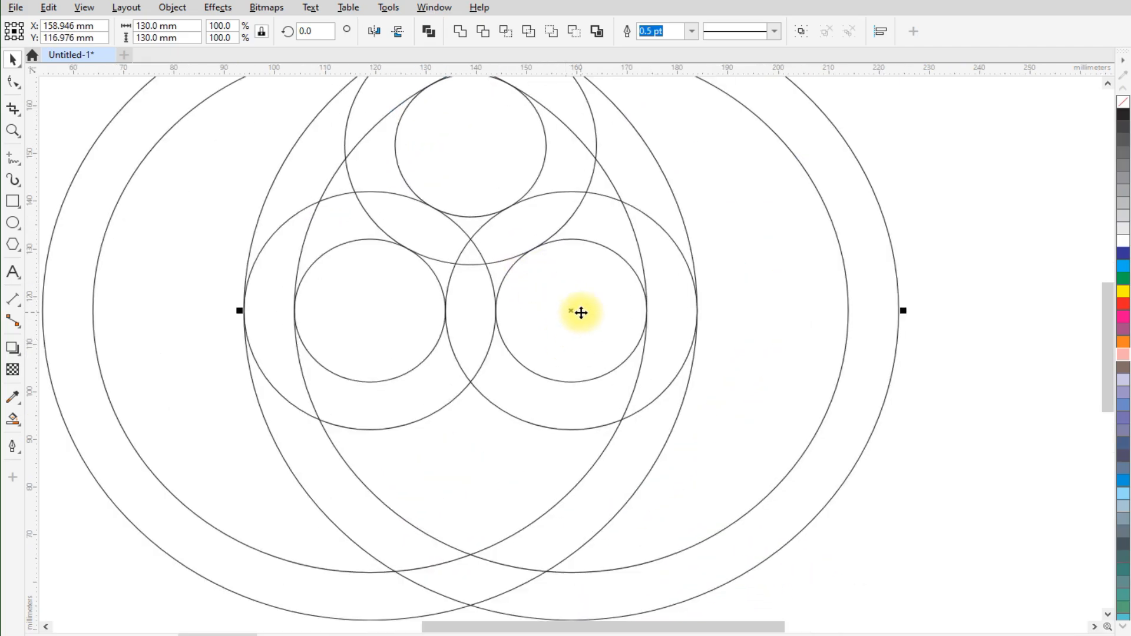
left_click_drag(573, 311, 473, 145)
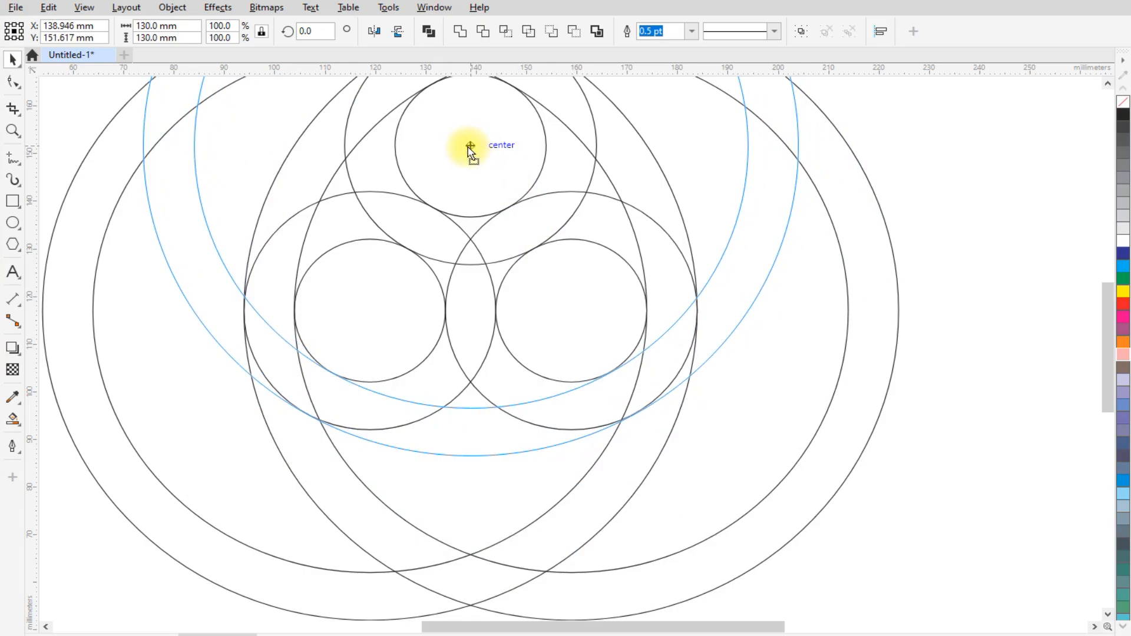
Place the copied 110 mm and 130 mm circles concentrically on the centre of the top circle pair.
left_click_drag(470, 147, 470, 147)
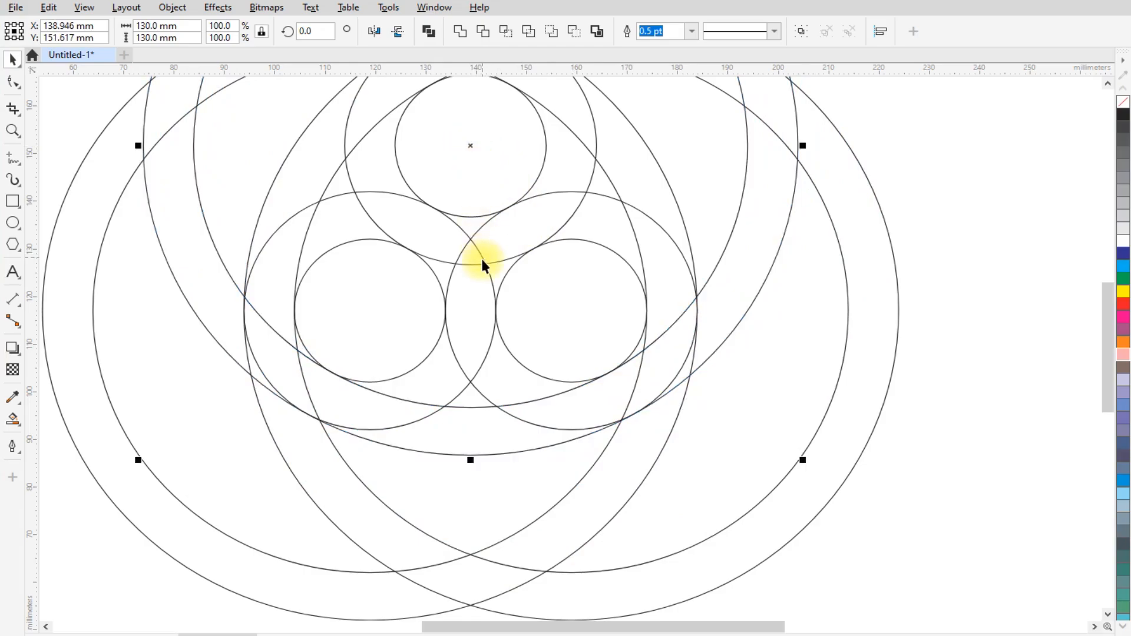
scroll(480, 253, "down", 3)
scroll(504, 338, "down", 2)
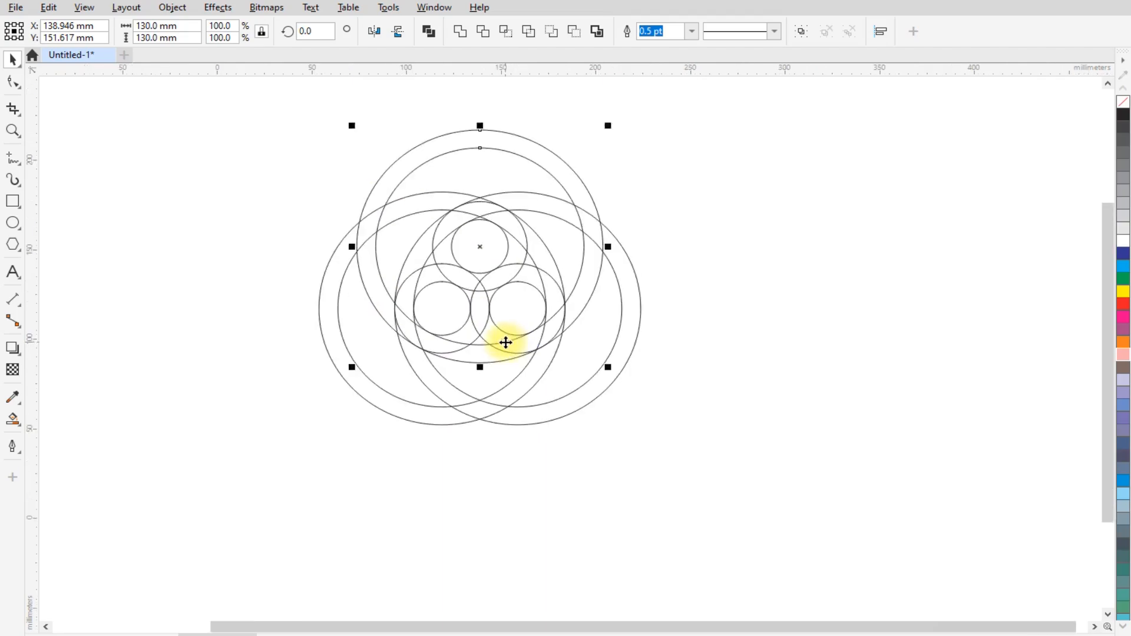
Select all the circles of the construction and group them.
left_click_drag(303, 109, 411, 191)
left_click_drag(733, 484, 733, 484)
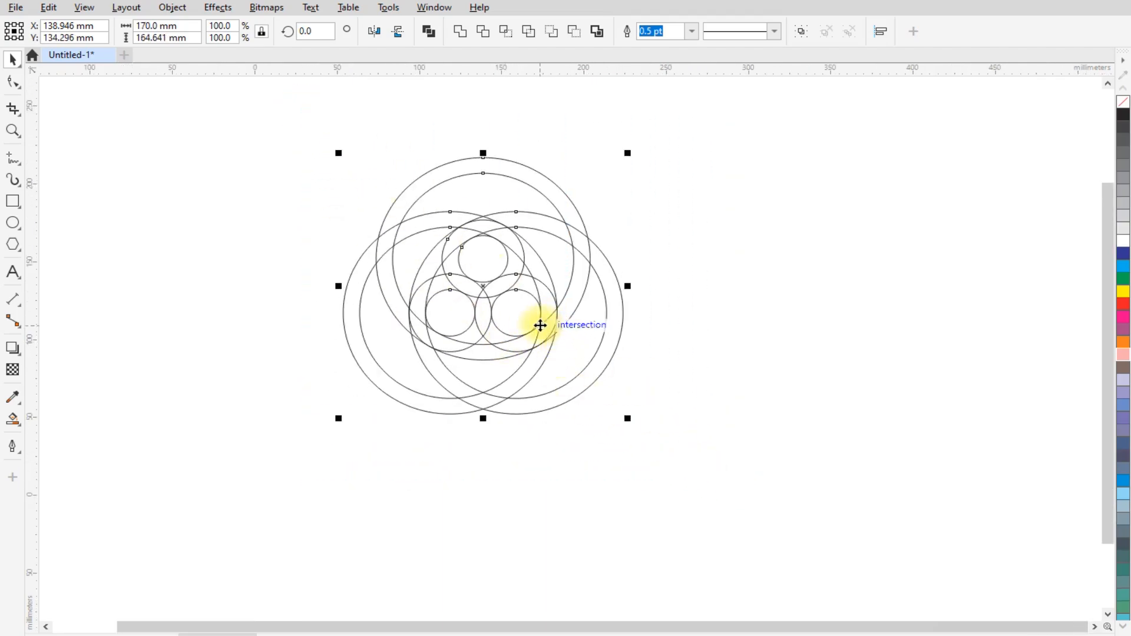
scroll(538, 321, "up", 2)
scroll(546, 344, "up", 1)
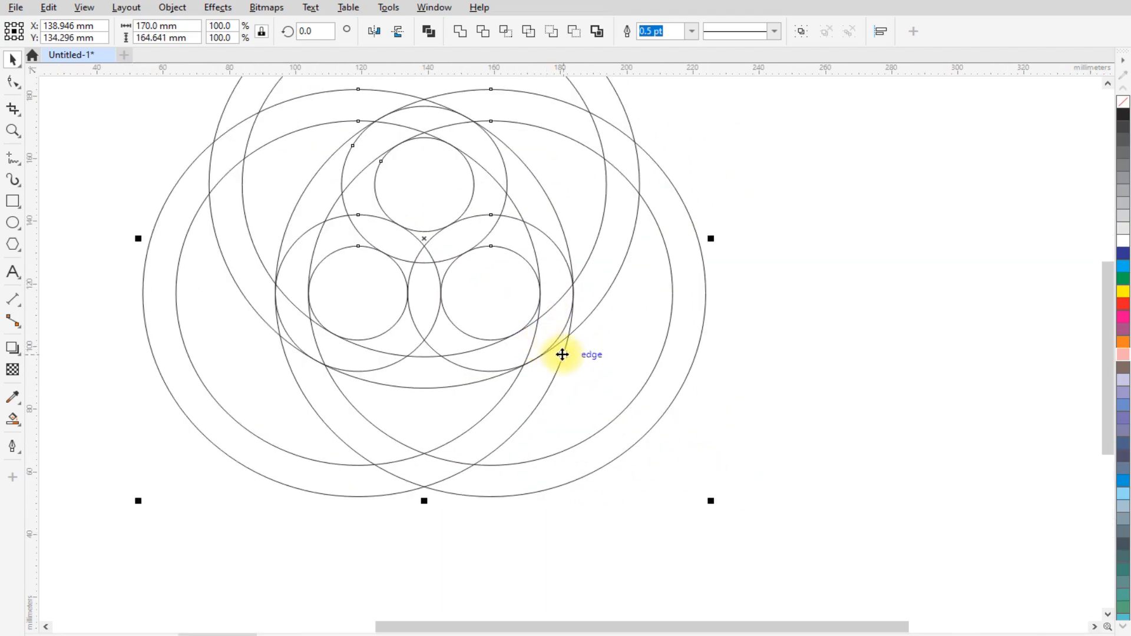
key("ctrl+g")
scroll(502, 342, "down", 1)
scroll(420, 327, "up", 1)
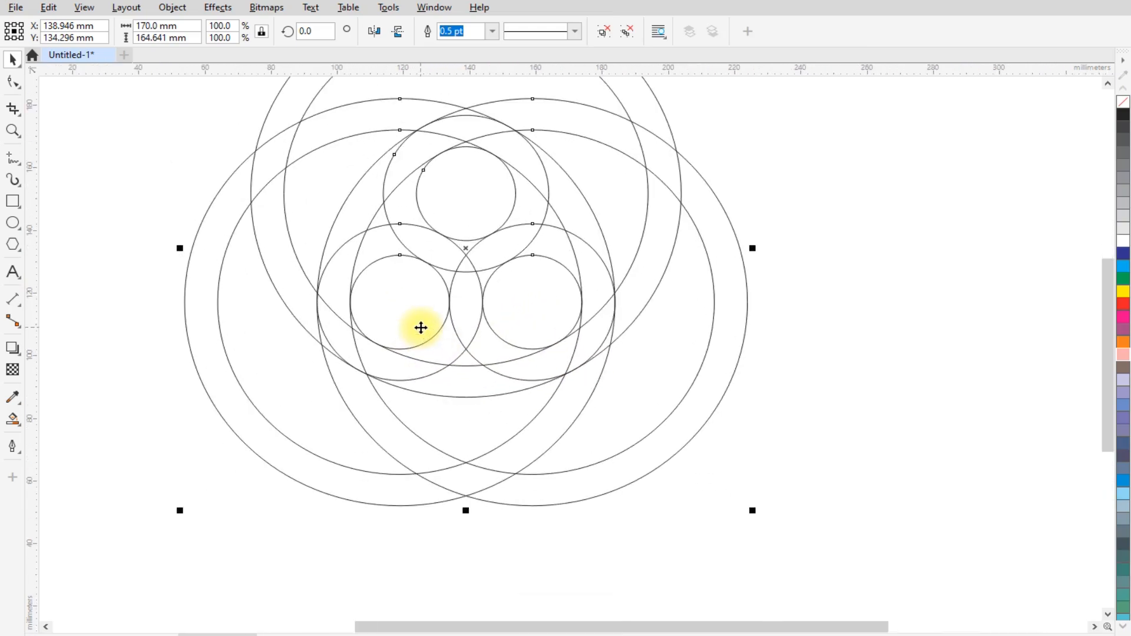
Use Smart Fill in light blue on the left inner circle and the adjoining areas below it.
scroll(423, 327, "up", 1)
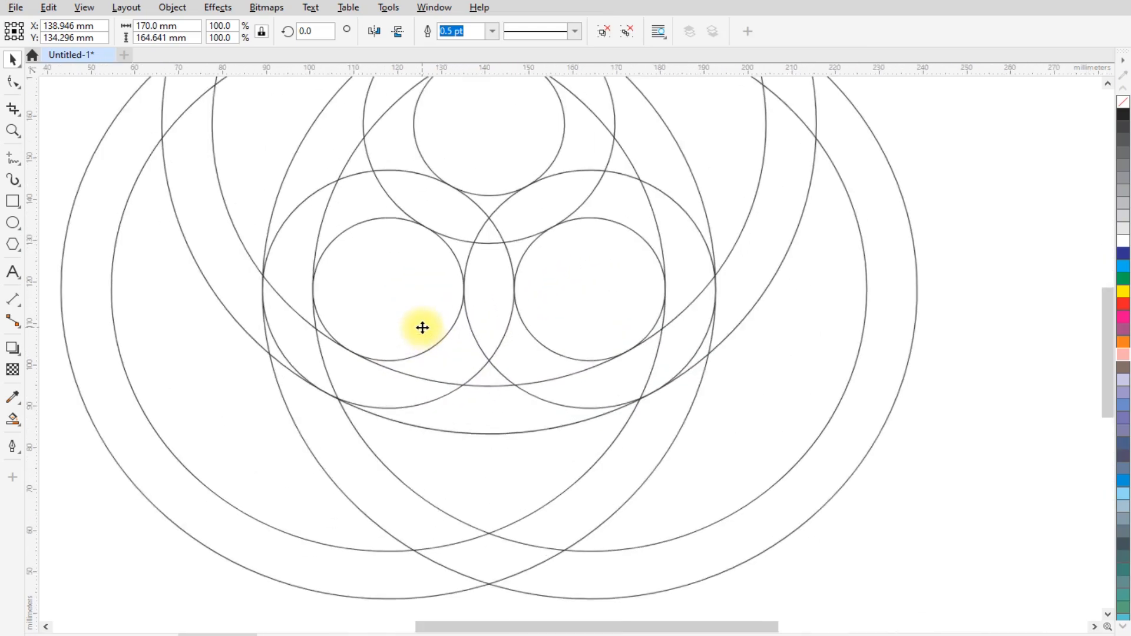
scroll(436, 361, "down", 1)
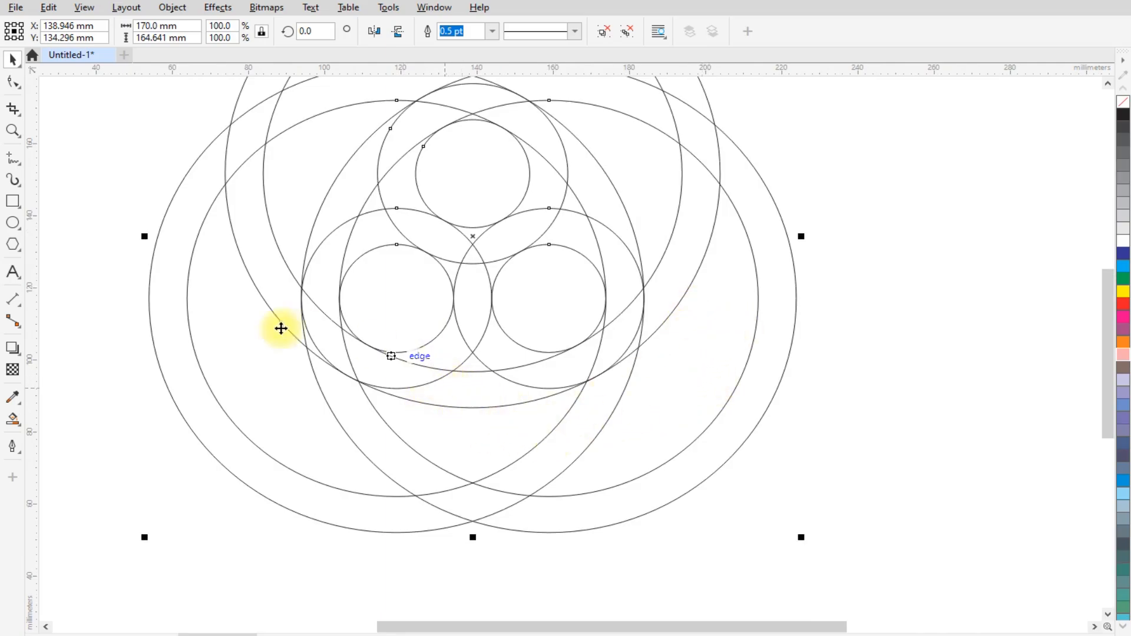
left_click(13, 422)
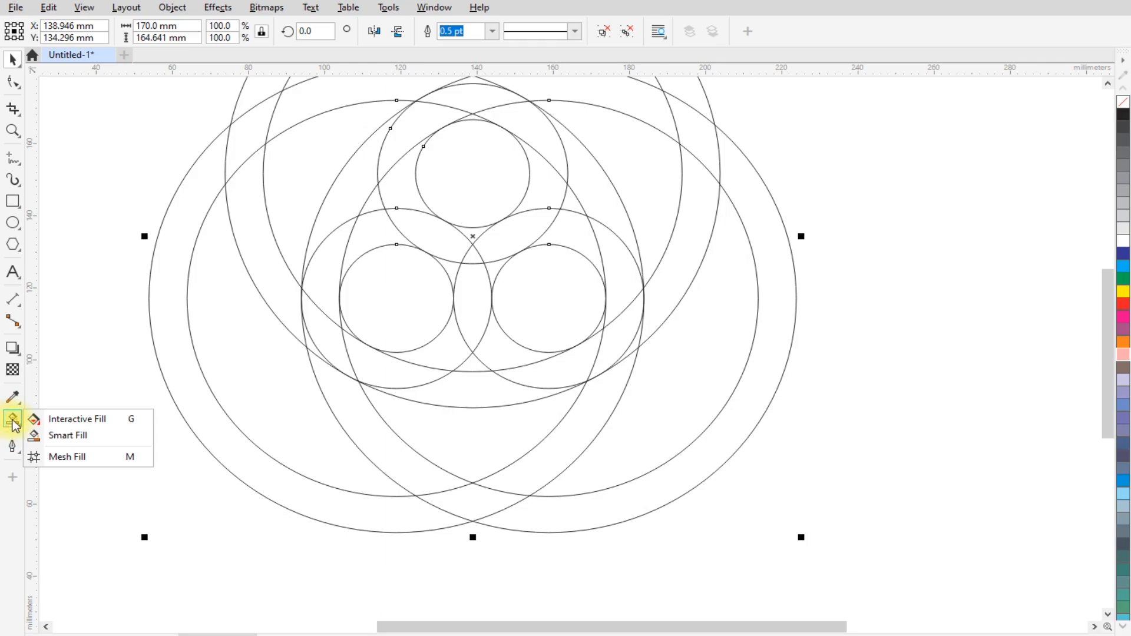
left_click(96, 436)
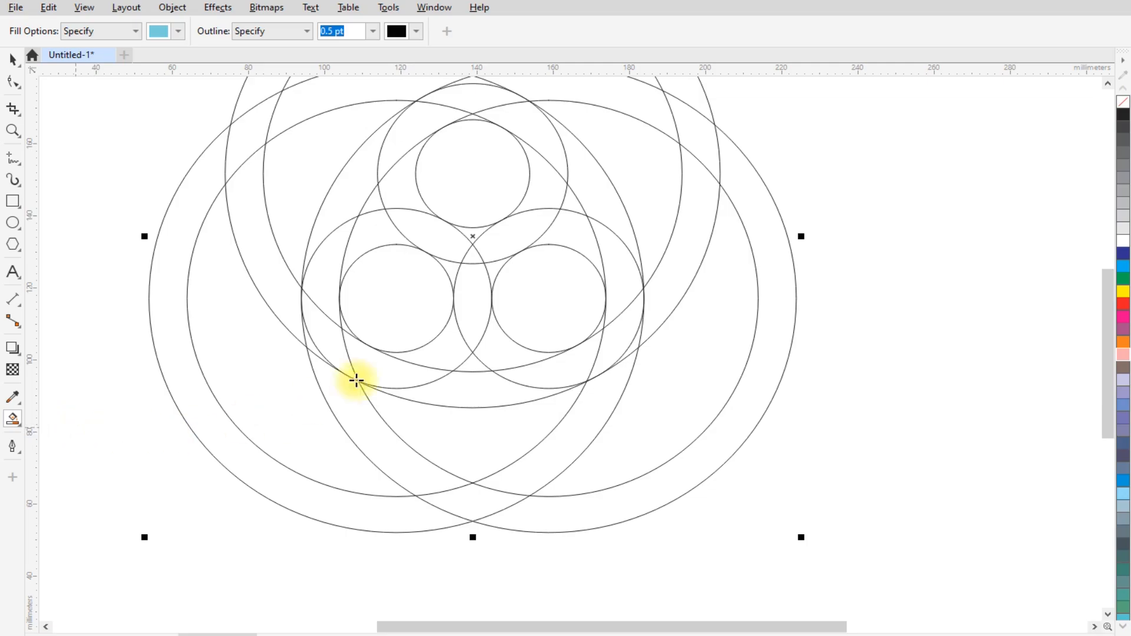
left_click(388, 296)
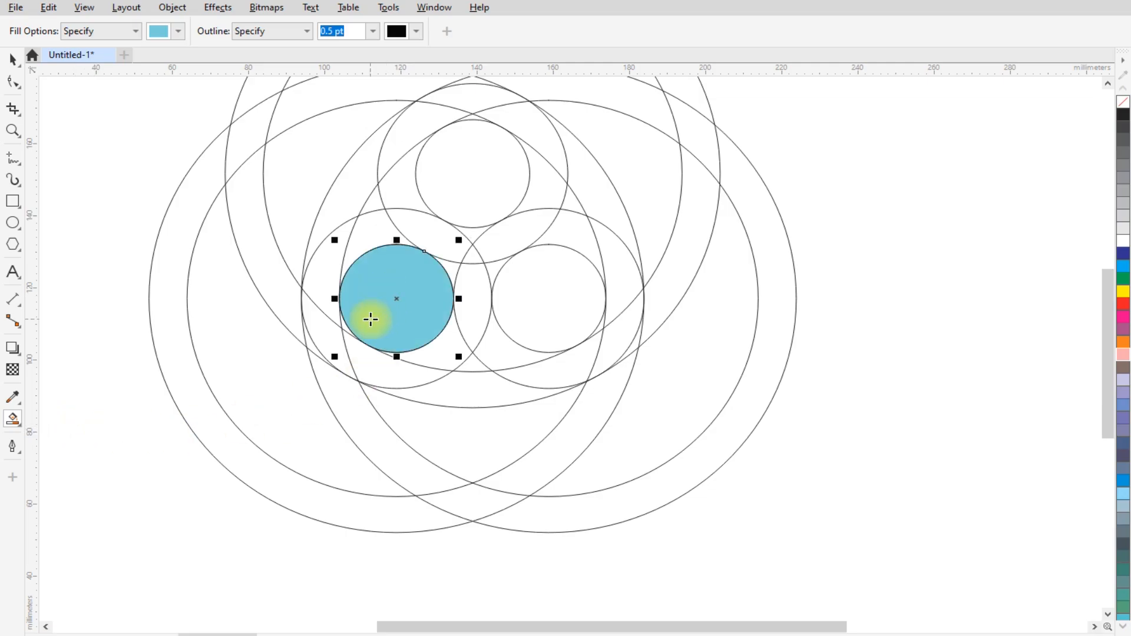
scroll(370, 319, "up", 3)
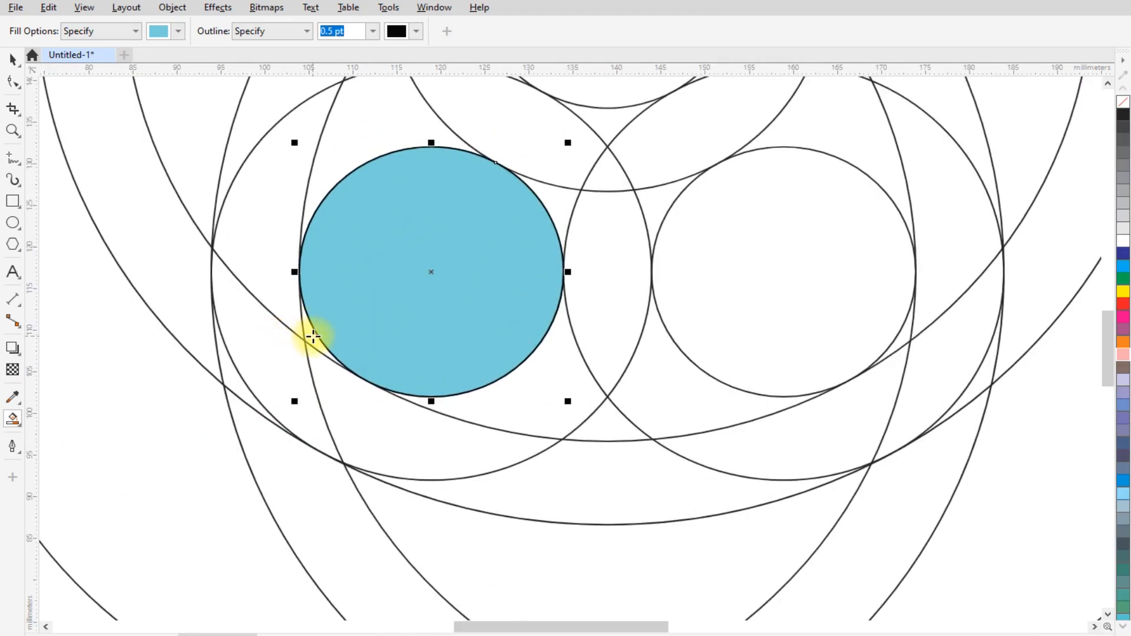
left_click(314, 337)
left_click(394, 416)
scroll(465, 318, "down", 1)
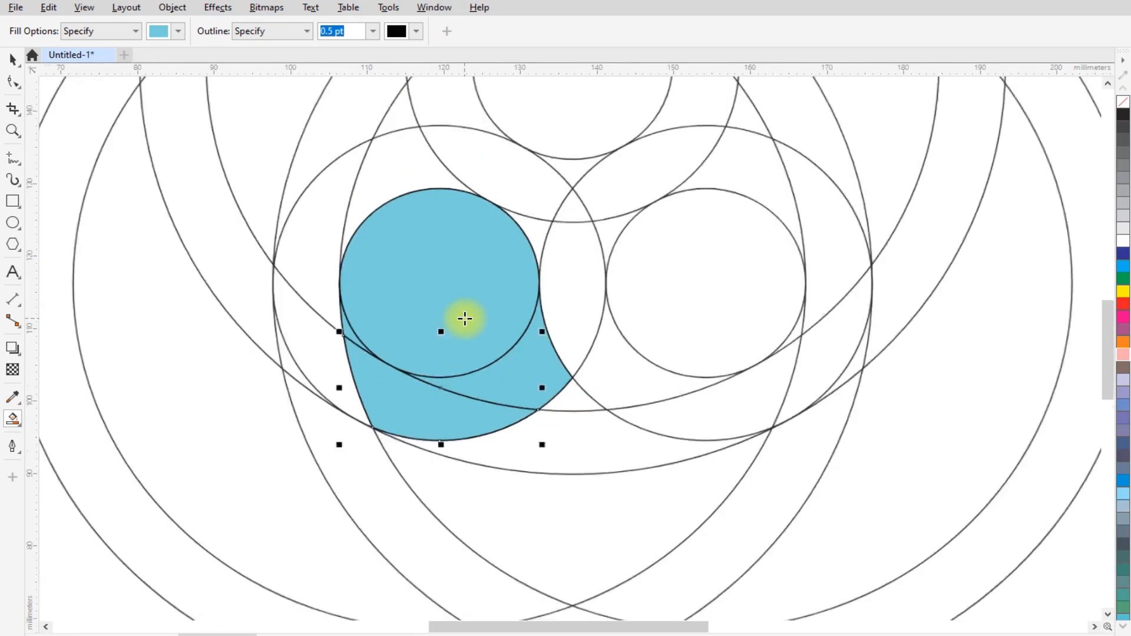
Smart Fill the adjoining areas through the lower middle and up the right side to complete a hook-shaped crescent.
scroll(465, 318, "down", 1)
left_click(560, 389)
left_click(542, 429)
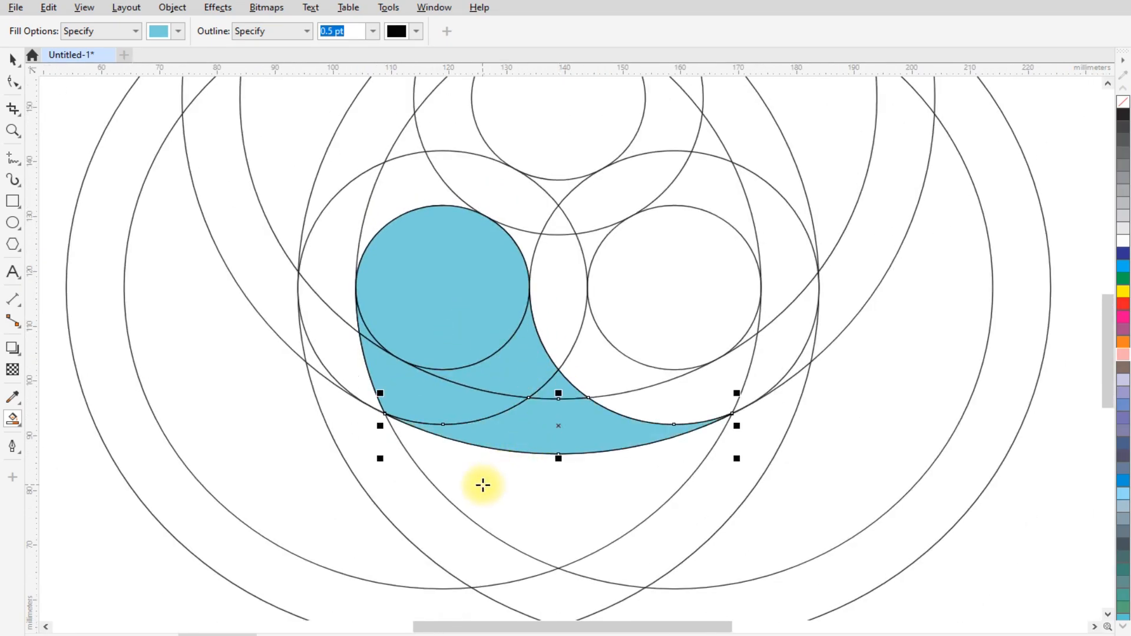
left_click(479, 482)
scroll(397, 318, "down", 2)
scroll(557, 409, "up", 2)
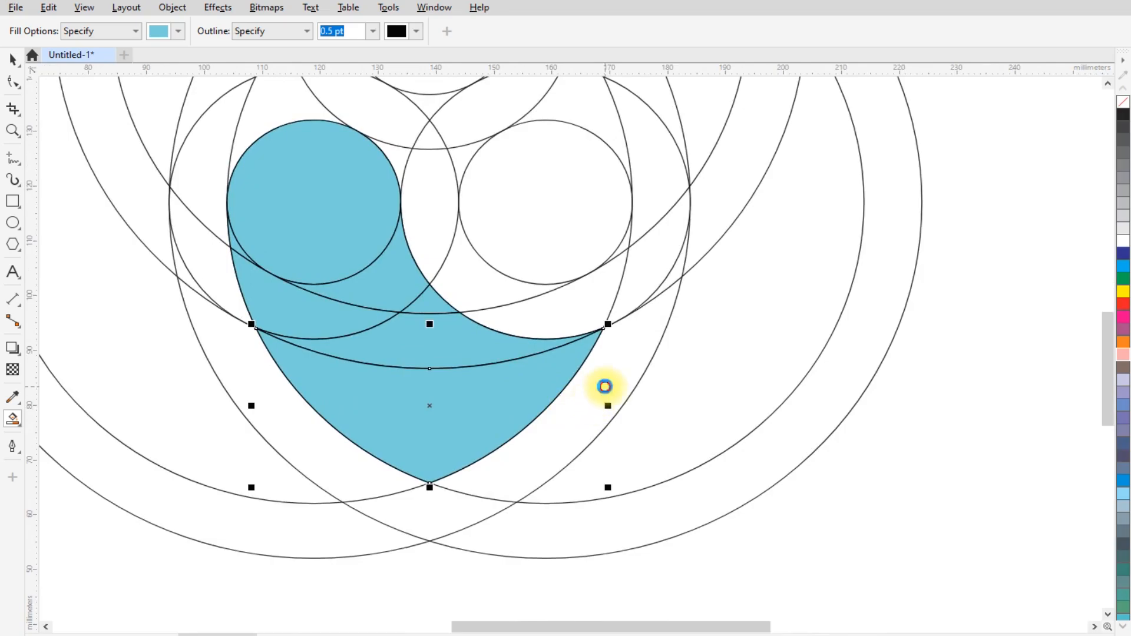
left_click(605, 386)
left_click(722, 333)
scroll(498, 333, "down", 4)
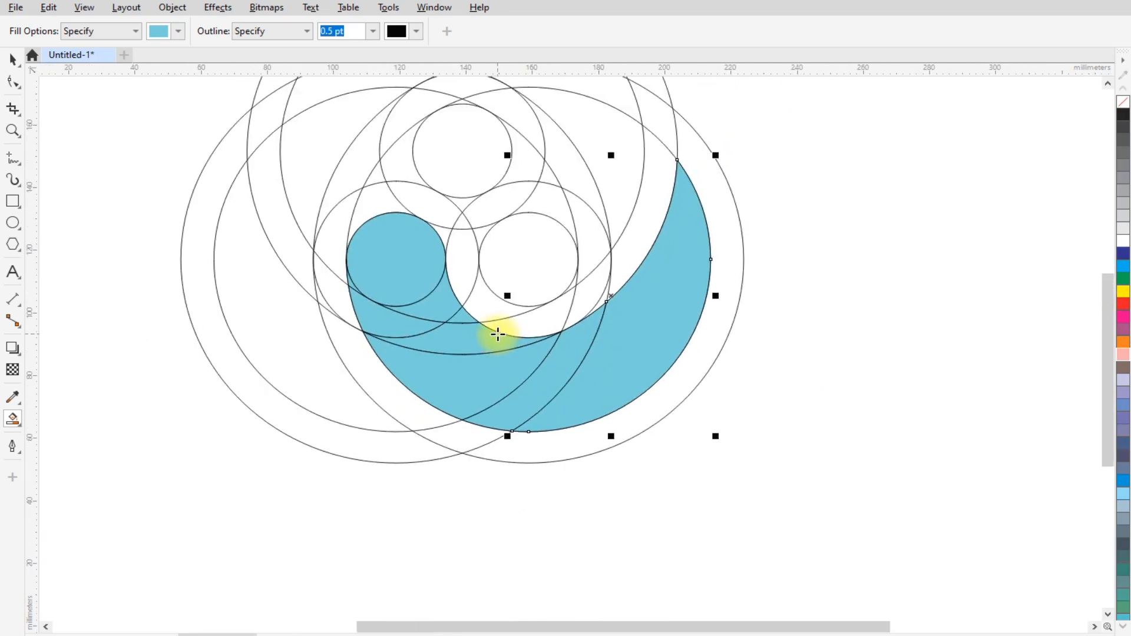
Select all the light blue filled pieces without the grouped circles.
left_click(12, 60)
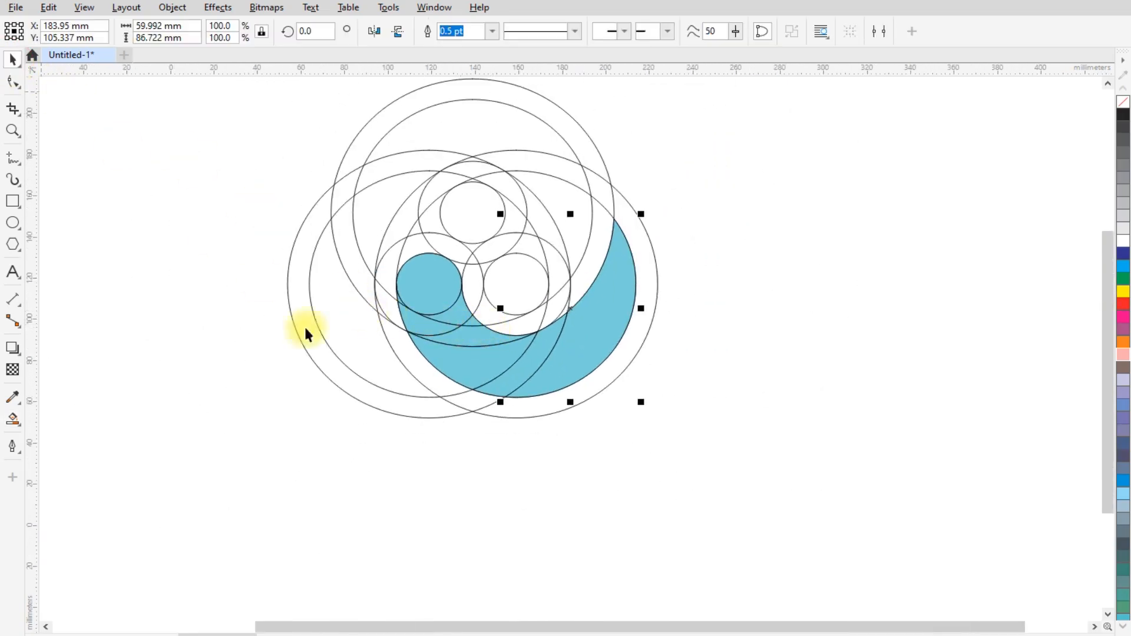
left_click_drag(727, 196, 725, 199)
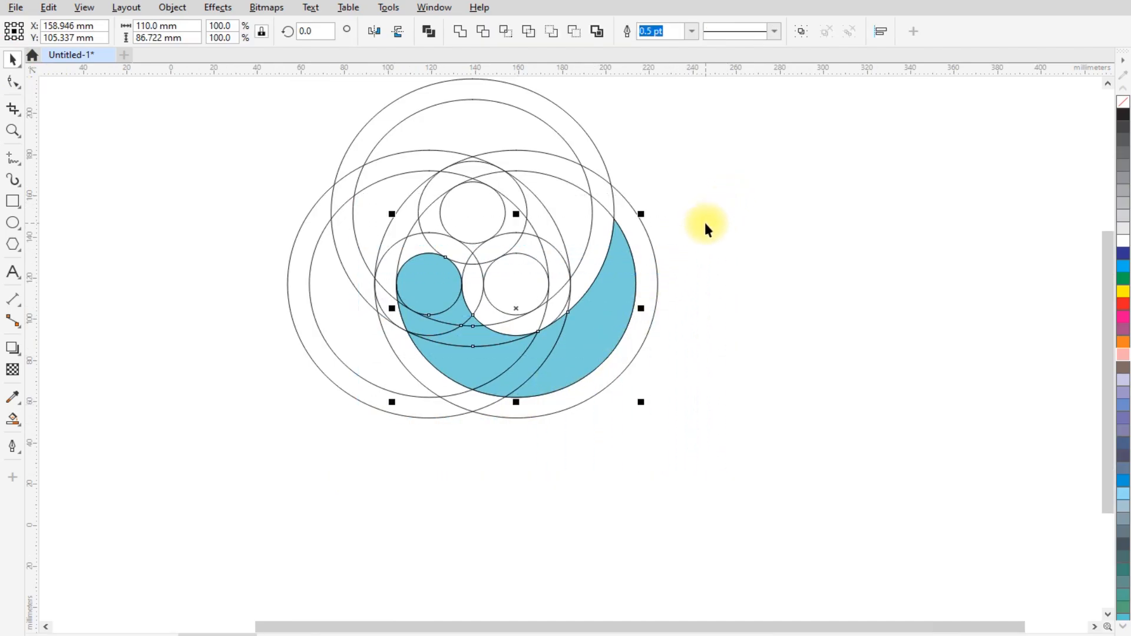
Try to weld the selected blue pieces into one shape, inspect the nodes, and undo the weld.
left_click(460, 31)
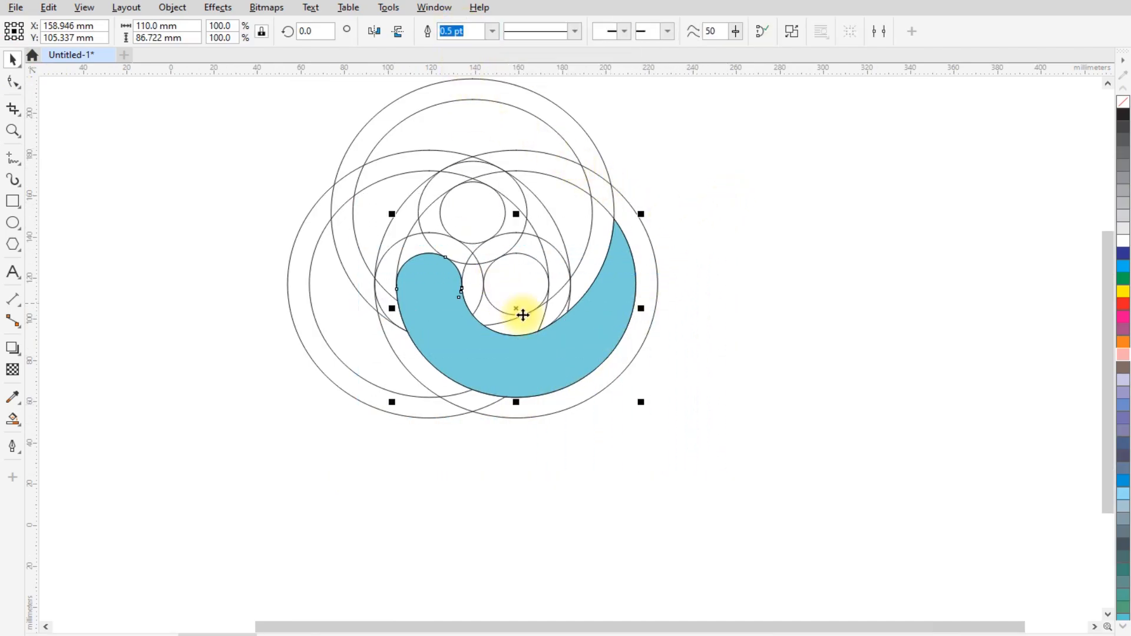
scroll(389, 315, "down", 2)
scroll(371, 306, "up", 3)
scroll(377, 297, "up", 5)
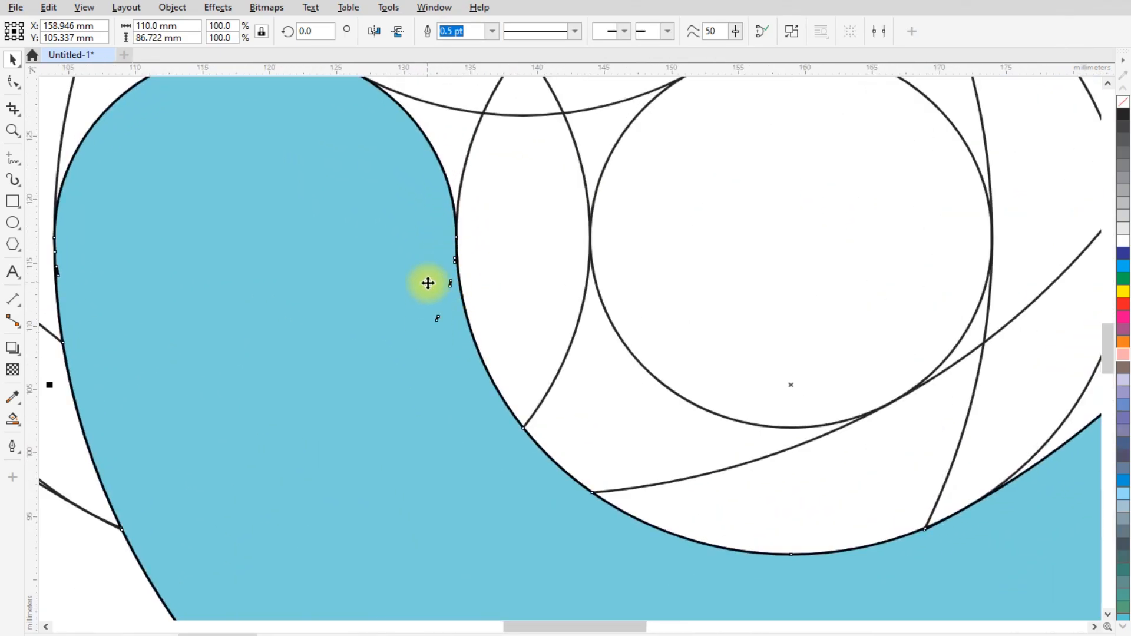
scroll(429, 280, "down", 5)
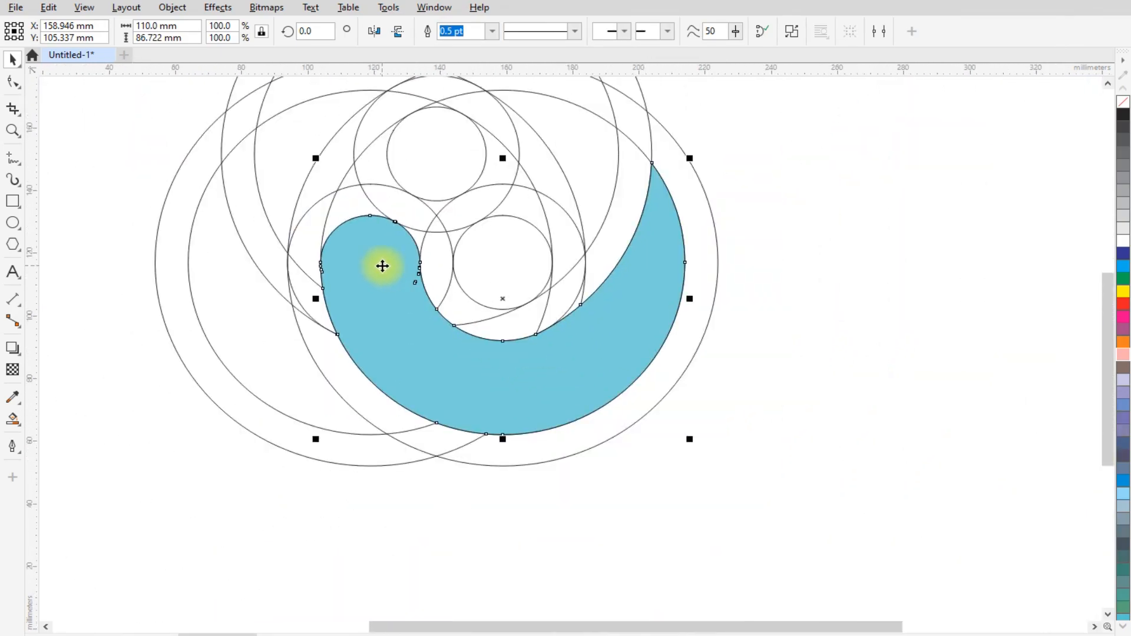
key("ctrl+z")
scroll(311, 257, "down", 2)
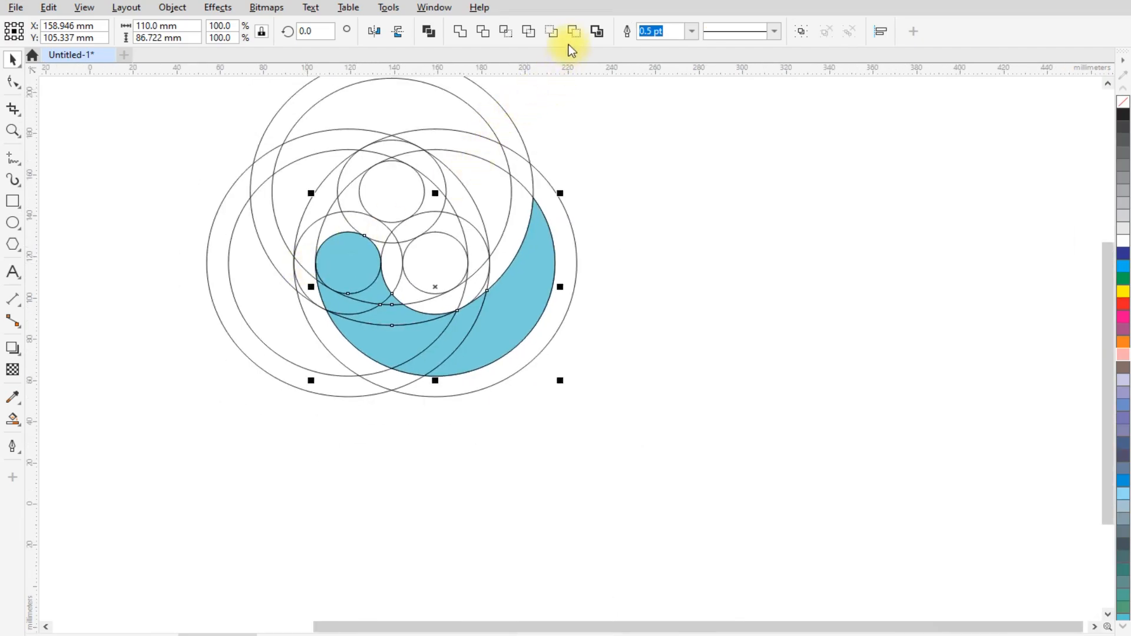
Create a boundary outline around the selected blue pieces and move it to the empty area right of the circles.
left_click(597, 31)
left_click(704, 255)
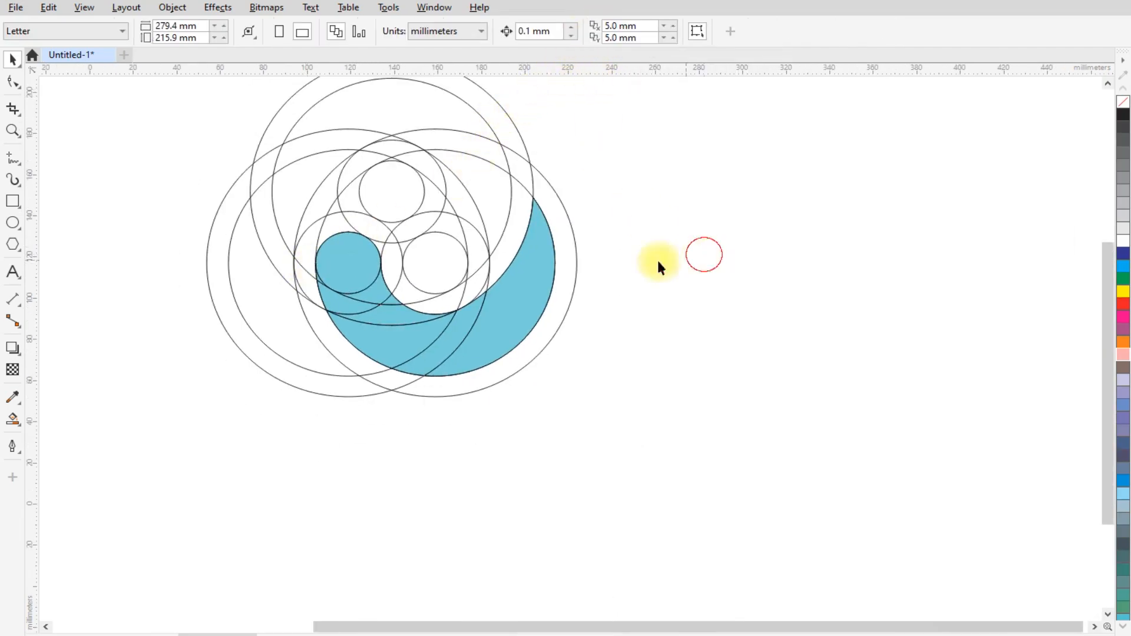
left_click_drag(440, 314, 828, 336)
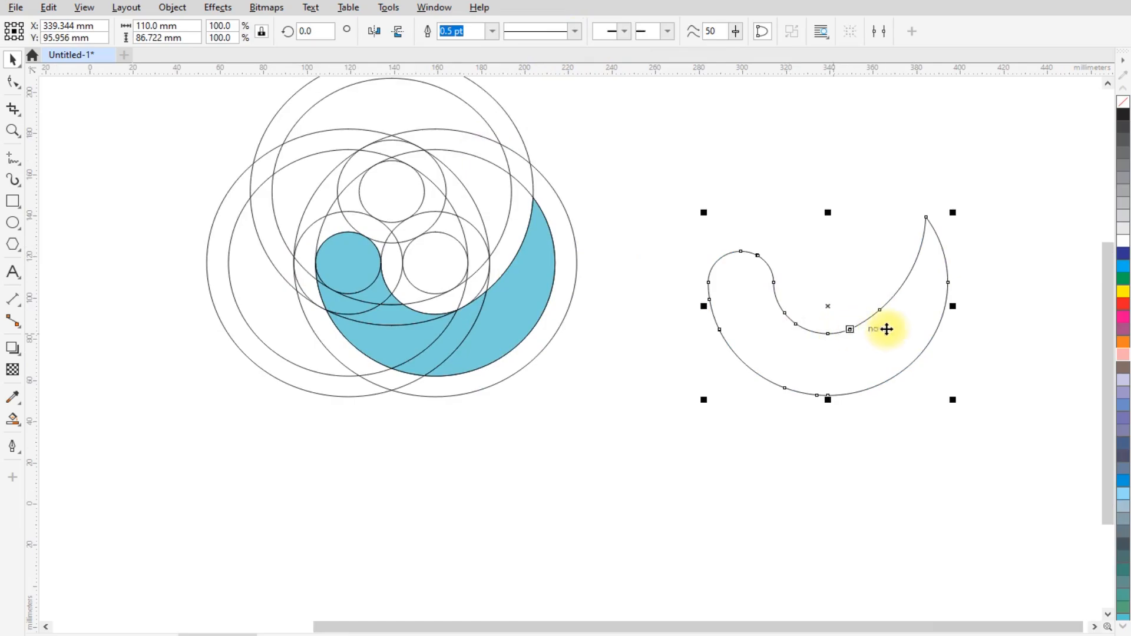
Select the light blue filled pieces over the circle construction and delete them.
scroll(889, 327, "up", 1)
scroll(642, 310, "down", 1)
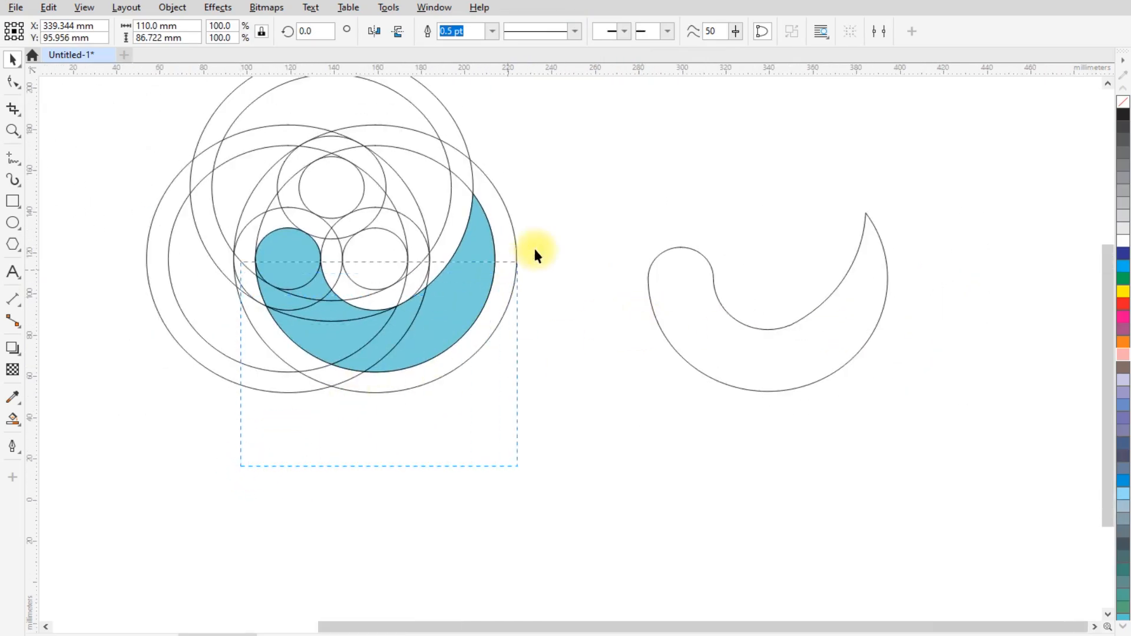
left_click_drag(553, 176, 552, 177)
key("Delete")
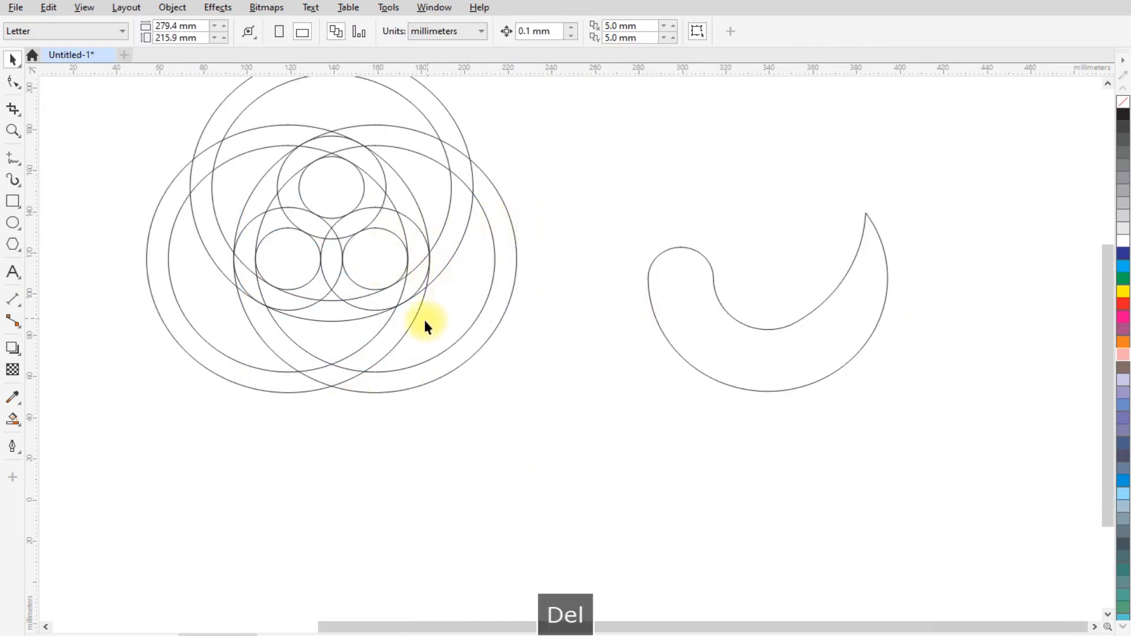
With the Shape tool, delete the two overlapping nodes on the crescent outline's inner curve, just right of its lowest point.
scroll(425, 325, "down", 1)
left_click(667, 334)
scroll(667, 337, "up", 3)
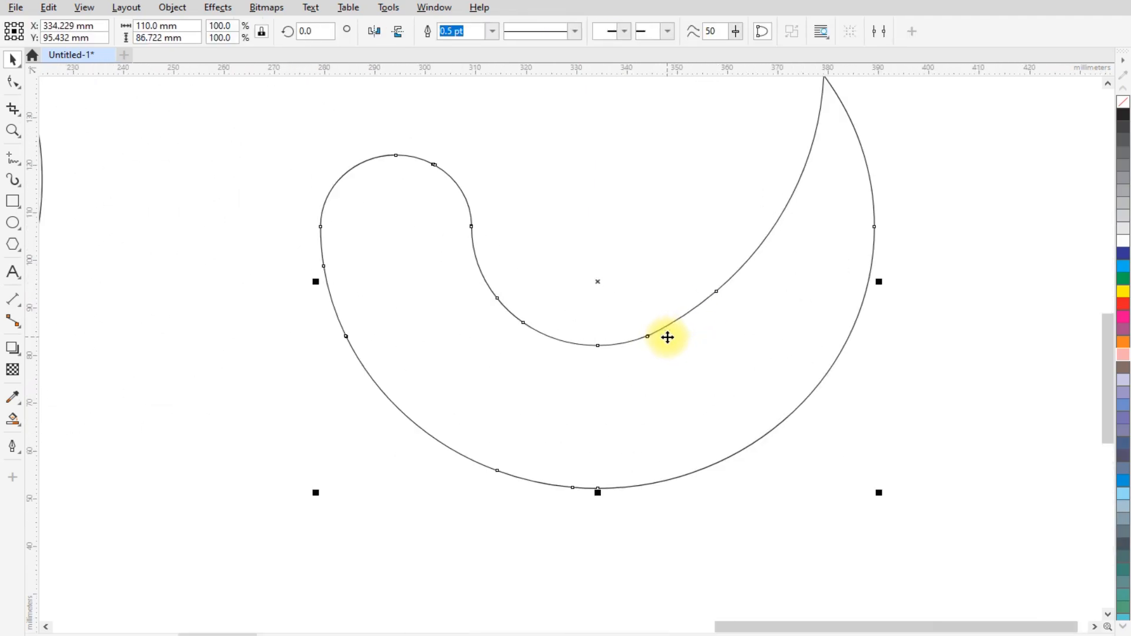
left_click(13, 82)
scroll(571, 309, "up", 1)
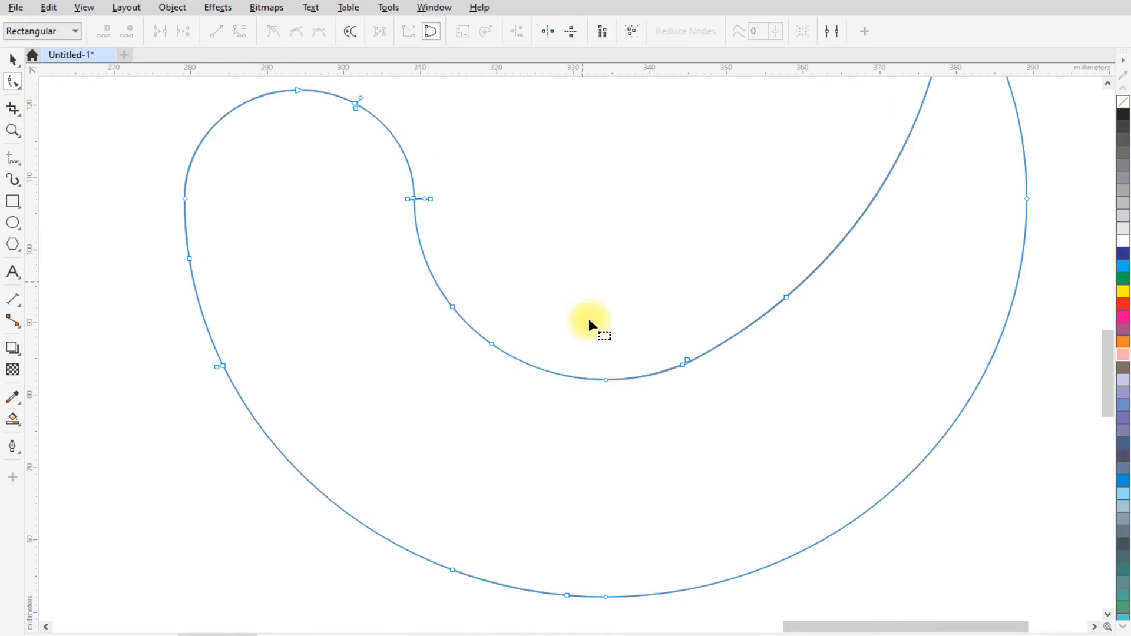
scroll(695, 366, "up", 8)
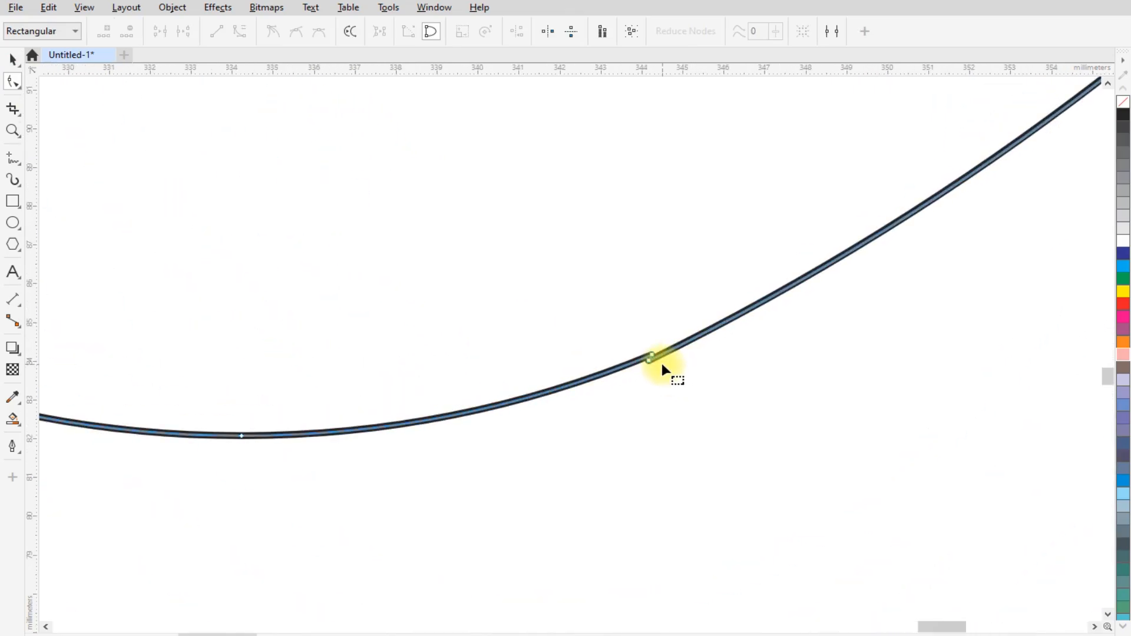
scroll(662, 364, "up", 2)
left_click_drag(588, 303, 693, 406)
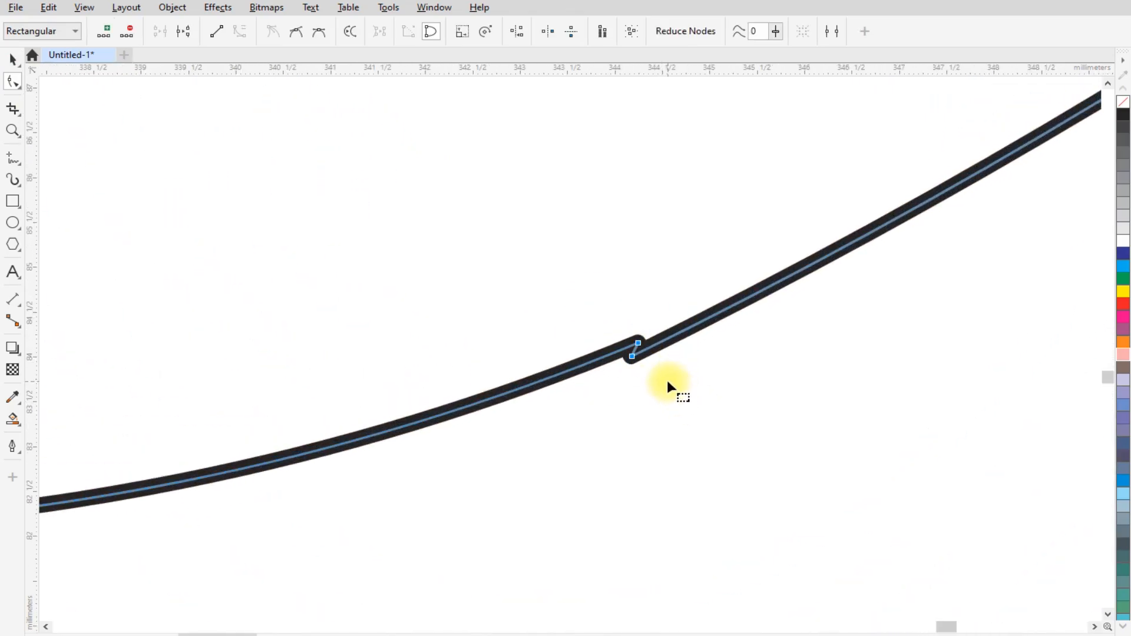
key("Delete")
Delete the stray nodes on the crescent outline where the rounded head's right side meets the inner curve.
scroll(664, 379, "down", 6)
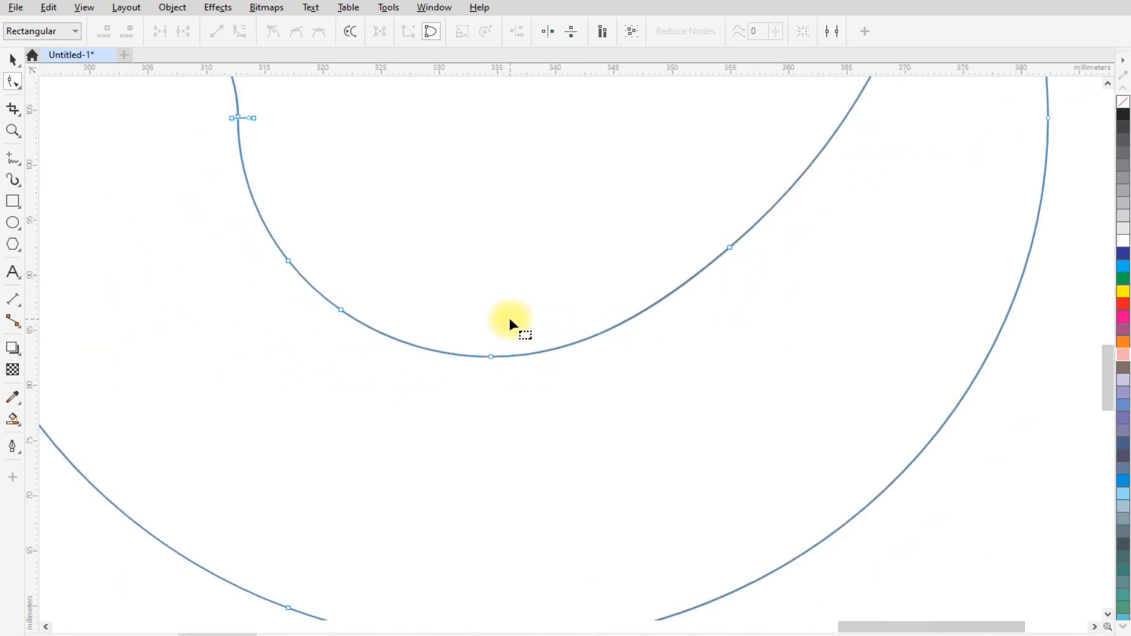
scroll(535, 352, "down", 2)
scroll(364, 216, "up", 8)
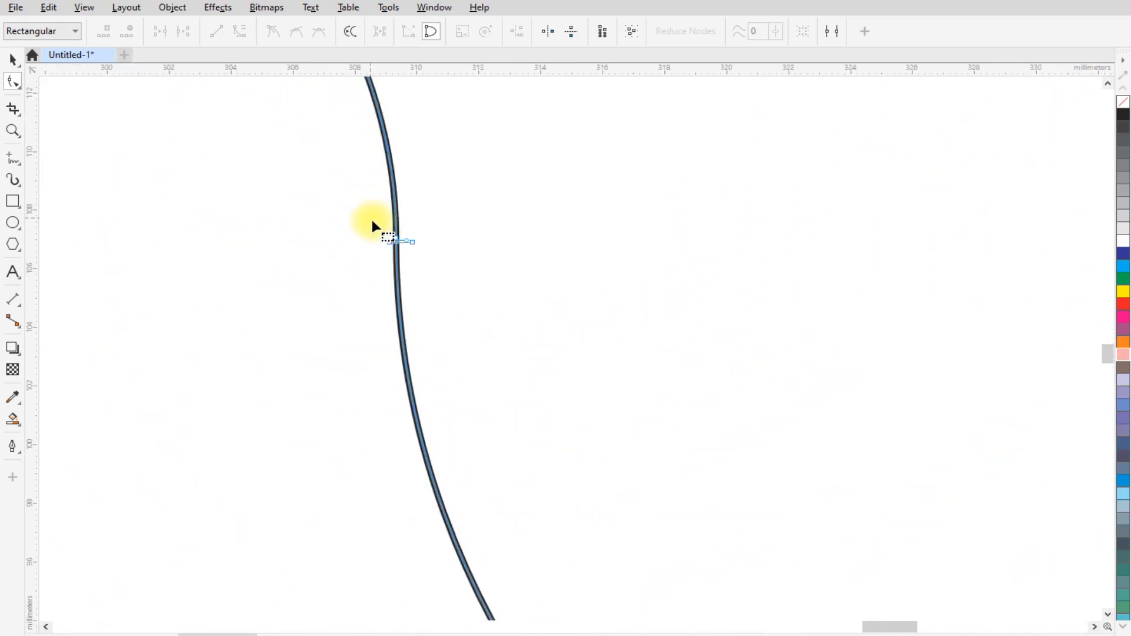
scroll(408, 260, "up", 5)
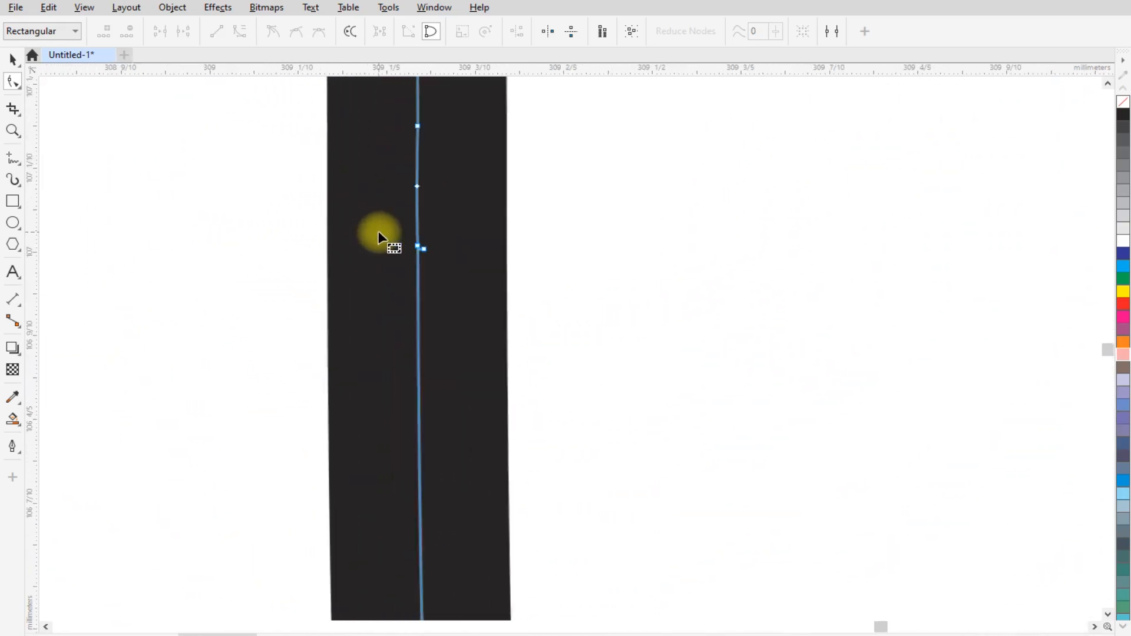
left_click_drag(380, 281, 376, 285)
key("Delete")
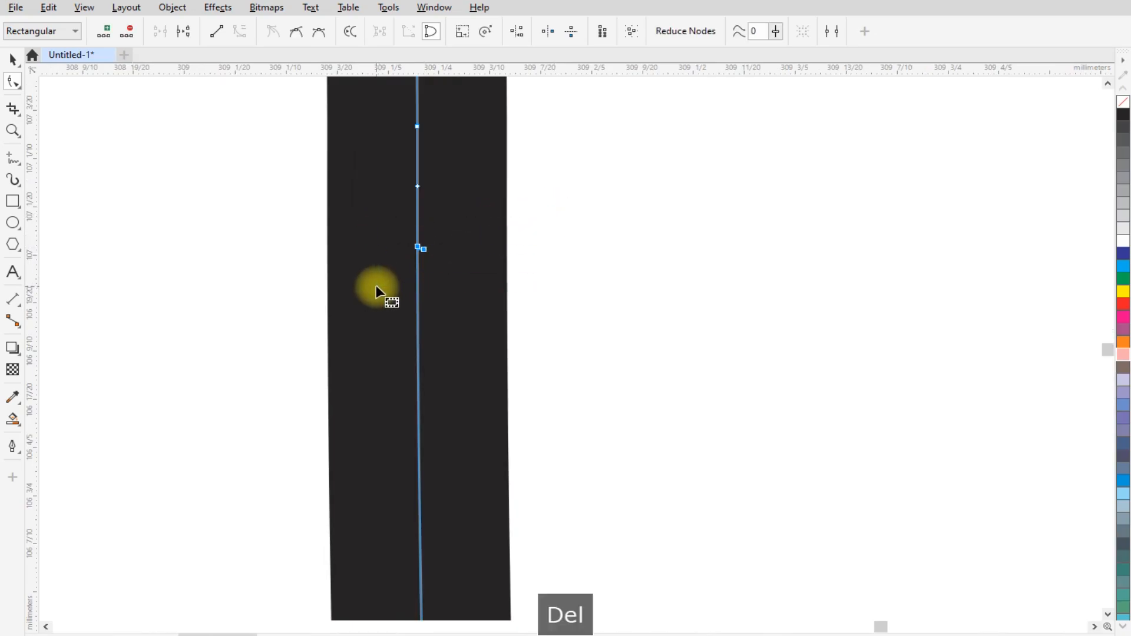
scroll(399, 245, "down", 3)
scroll(390, 263, "down", 8)
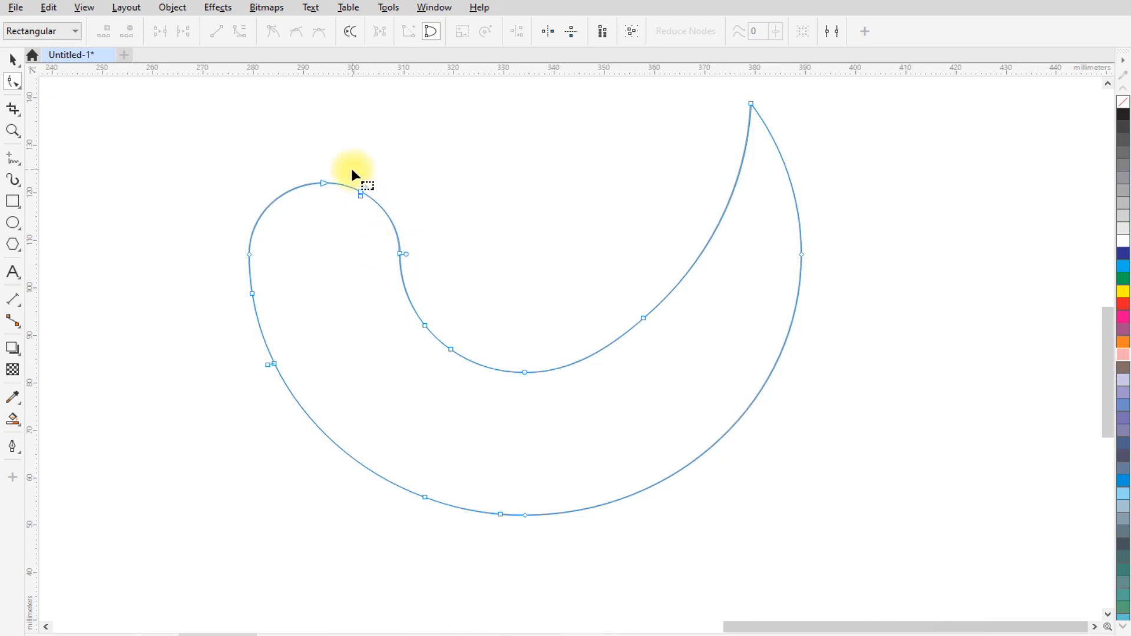
scroll(362, 190, "up", 10)
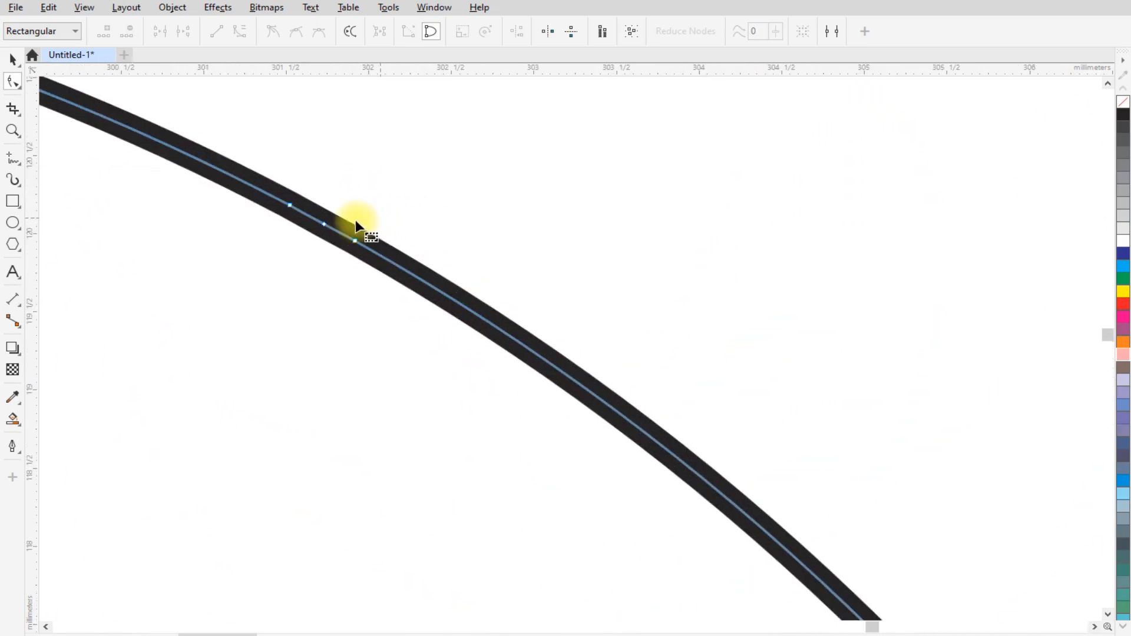
scroll(356, 220, "down", 10)
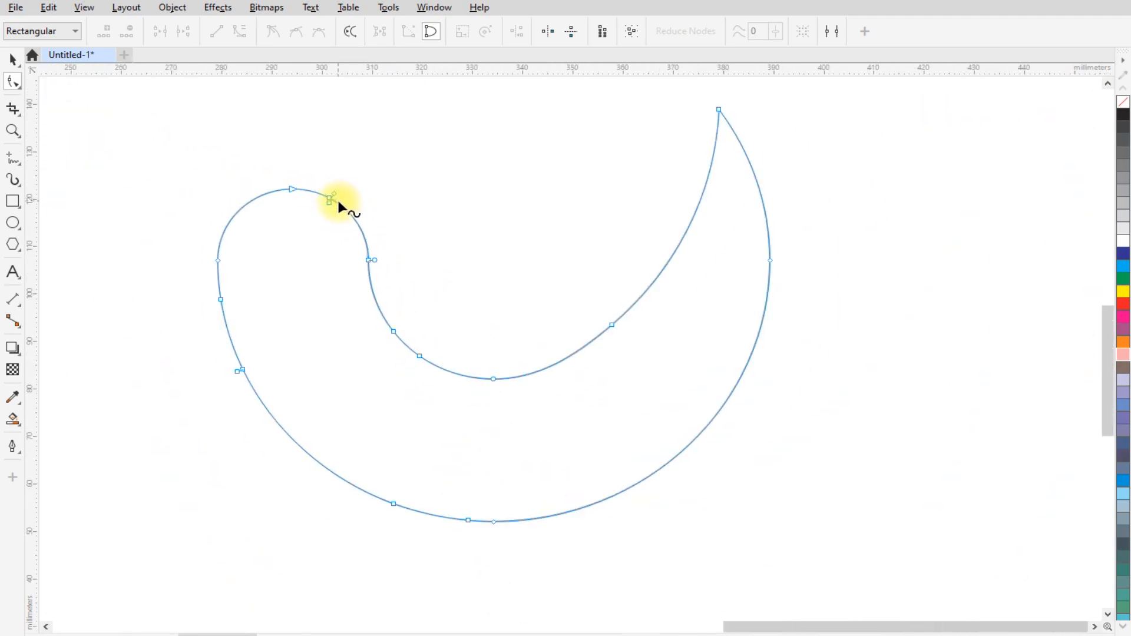
Move the crescent outline slightly down and farther from the circle construction, and fill it red.
scroll(353, 218, "down", 1)
left_click(13, 60)
left_click_drag(427, 371, 486, 424)
left_click(1123, 304)
scroll(559, 318, "down", 1)
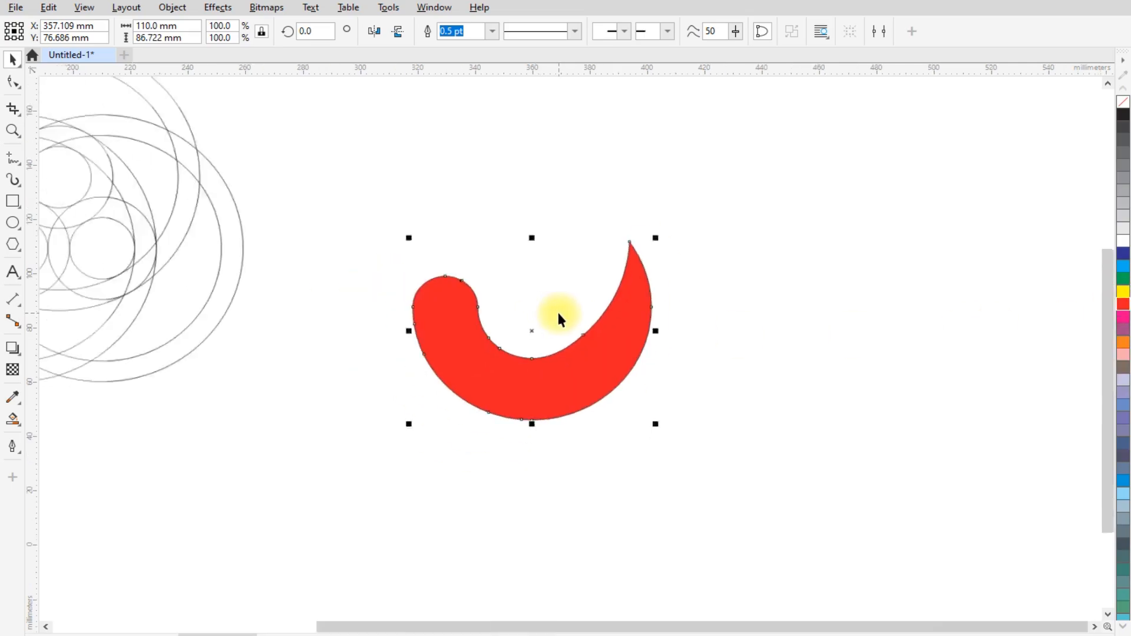
Duplicate the red crescent to the space above and left of it, and rotate the copy to 120 degrees.
scroll(559, 318, "down", 3)
left_click_drag(575, 372, 528, 225)
left_click(312, 30)
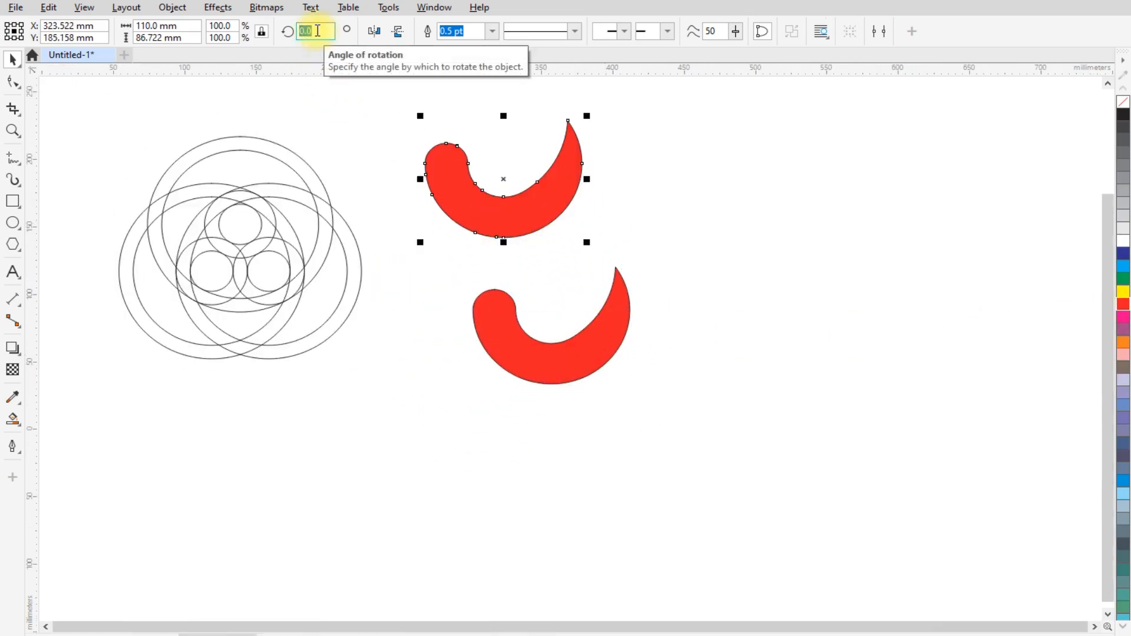
type("120")
key("Return")
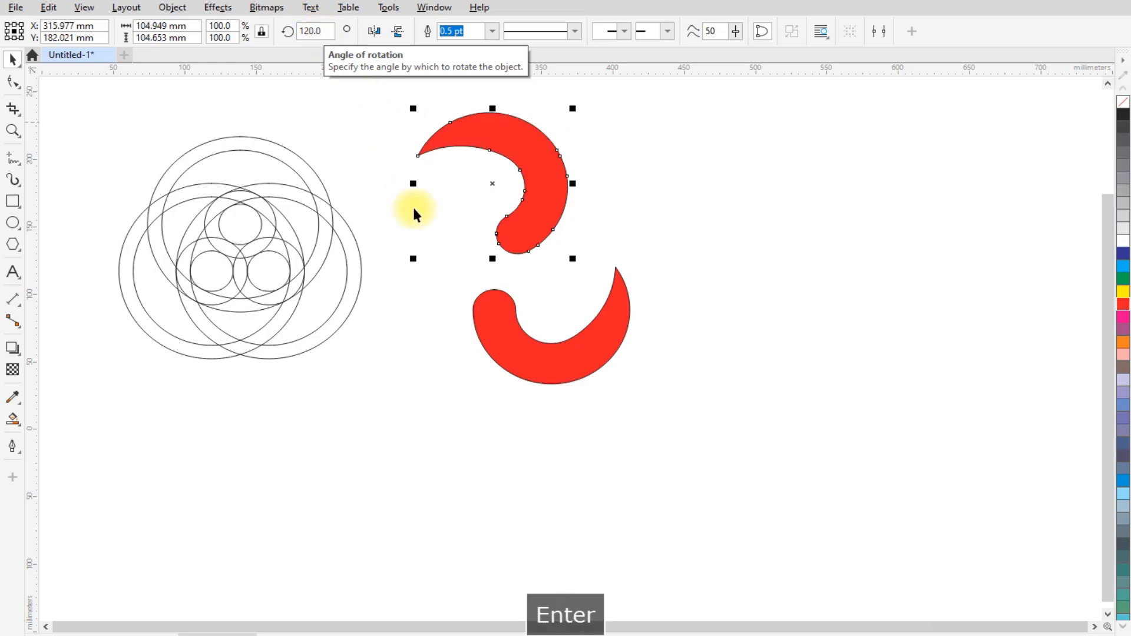
Duplicate the rotated crescent toward the circle construction and set the new copy's rotation to 240 degrees.
left_click_drag(538, 159, 419, 296)
left_click(318, 29)
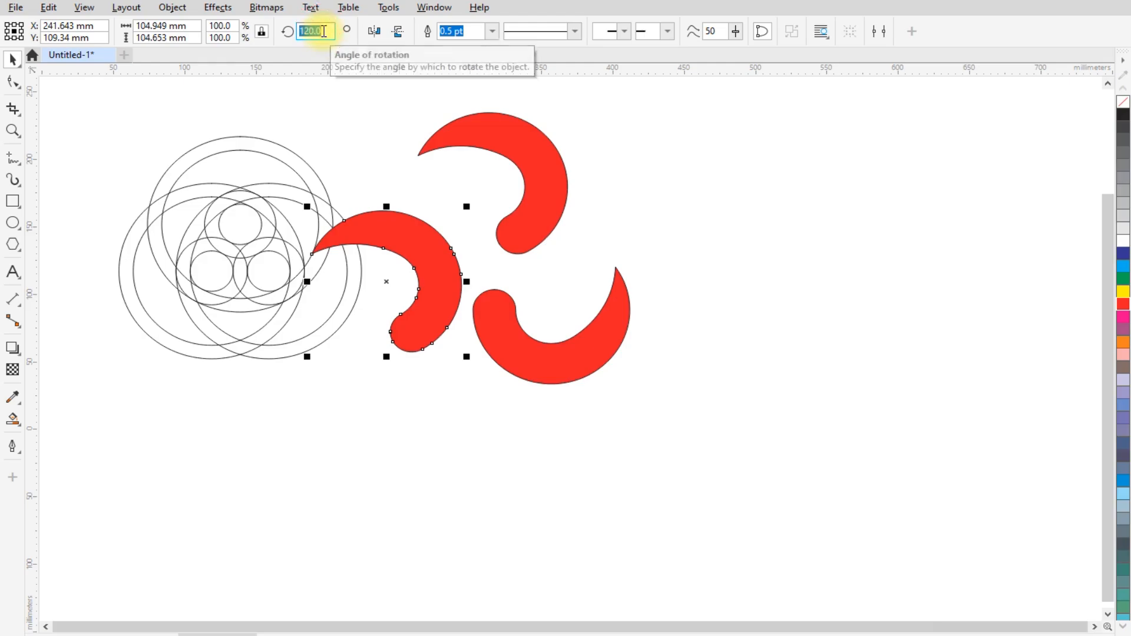
type("240")
key("Return")
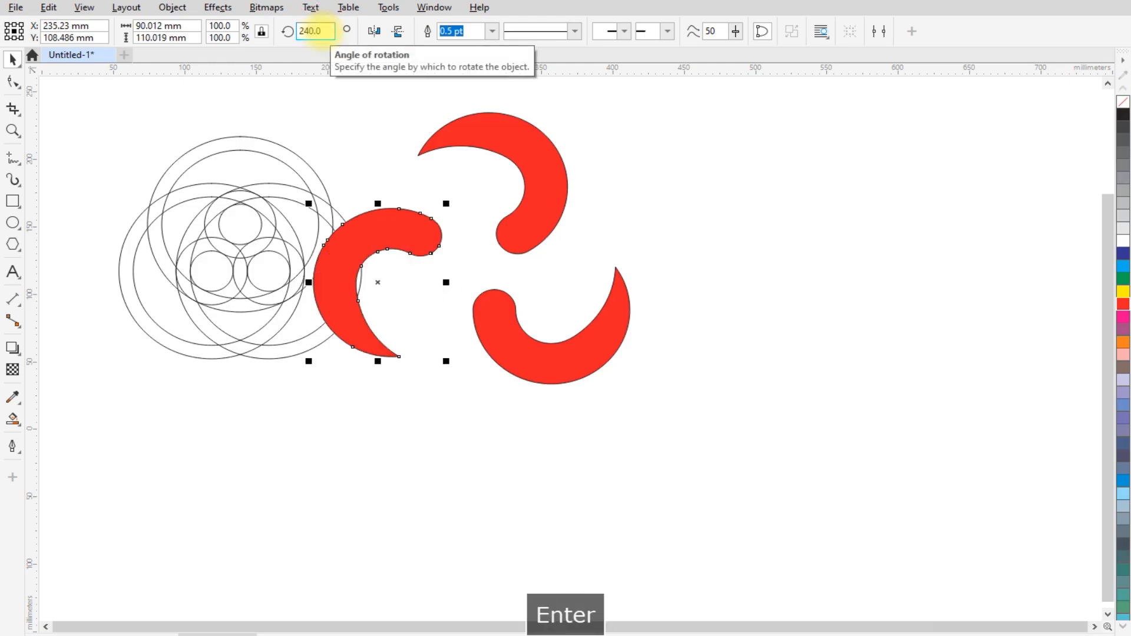
Snap all three crescents onto the circle construction by their pointed tips so they interlock as a three-fold swirl.
scroll(107, 254, "up", 2)
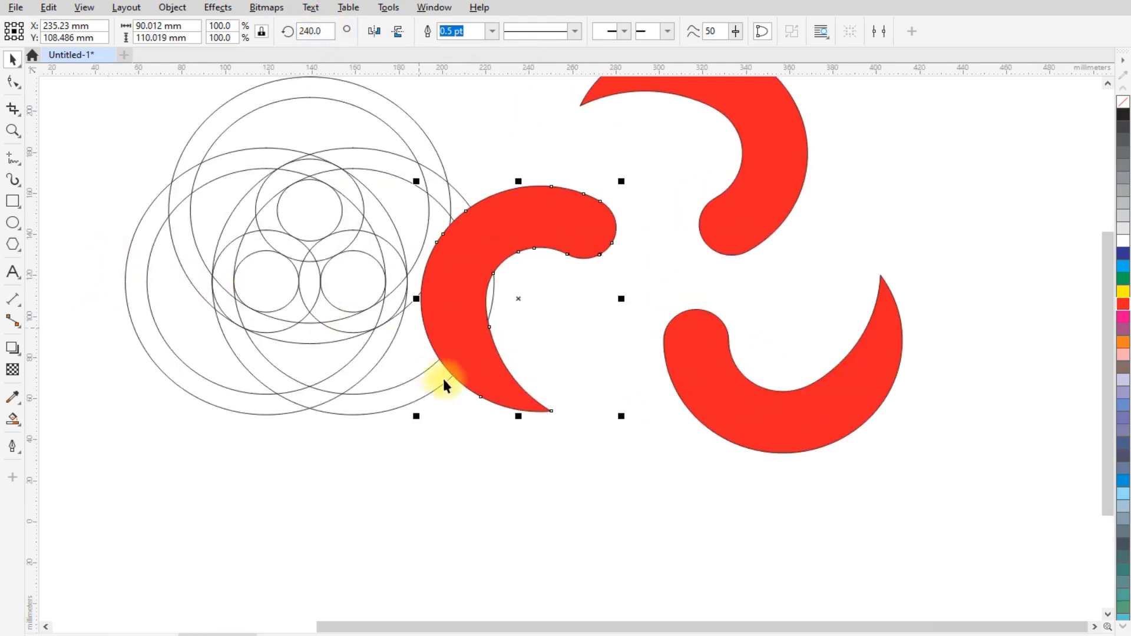
left_click_drag(554, 409, 274, 396)
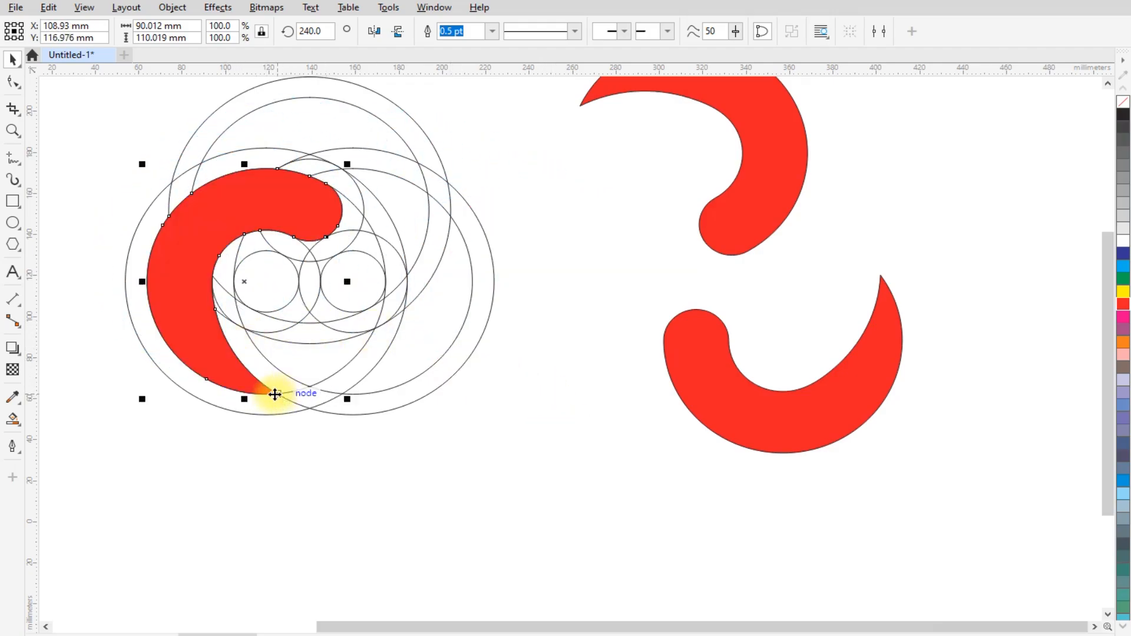
left_click(589, 102)
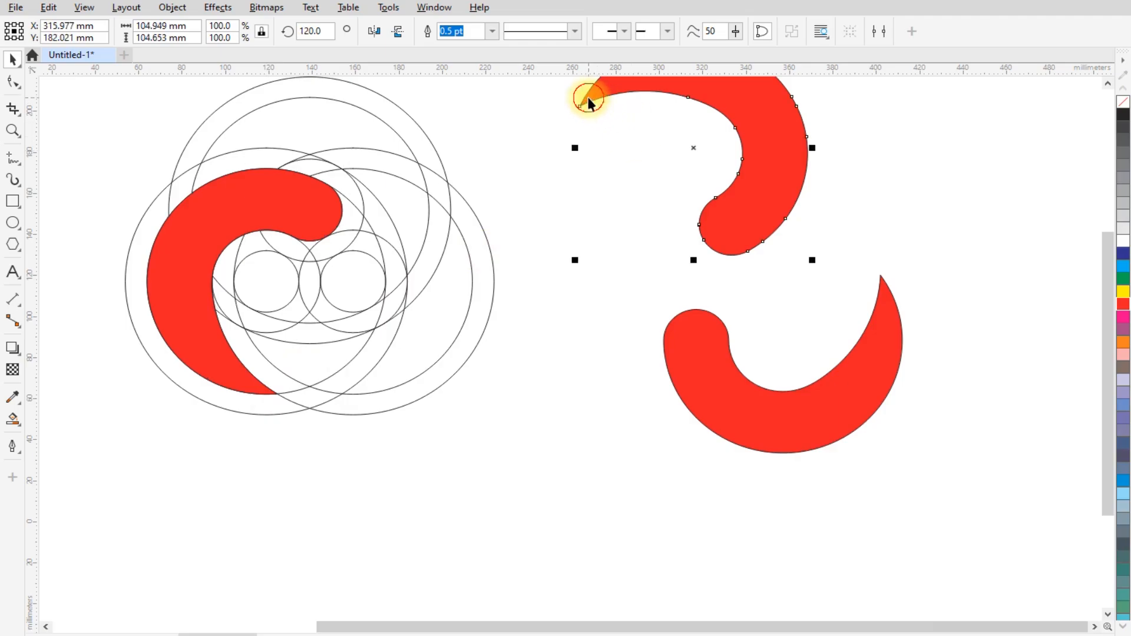
left_click_drag(580, 106, 202, 161)
left_click(848, 384)
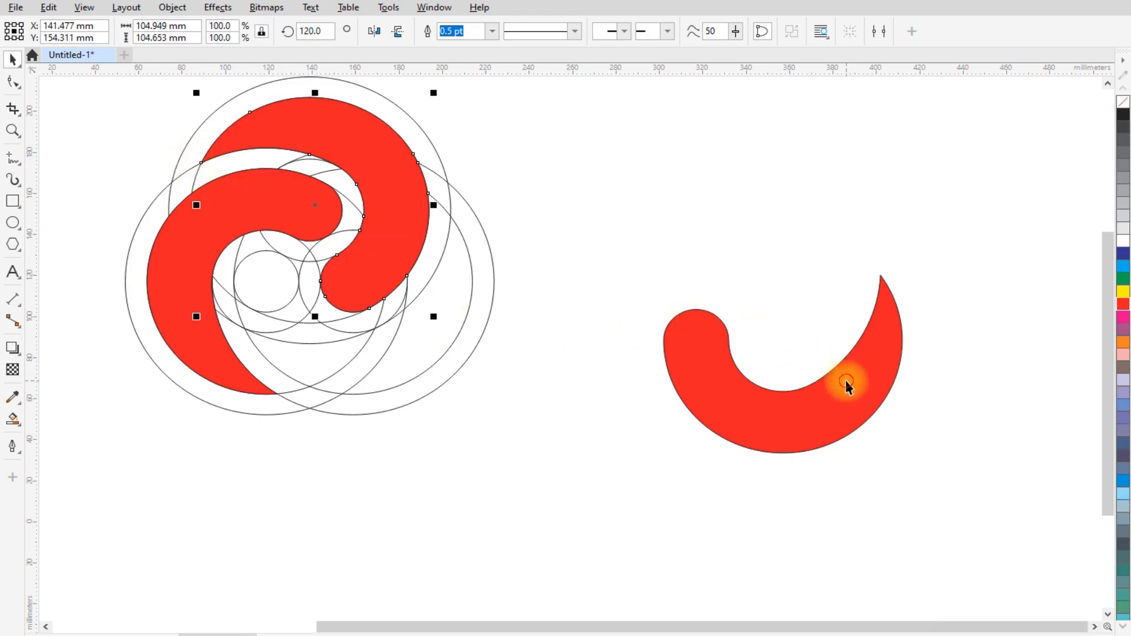
left_click_drag(881, 277, 452, 218)
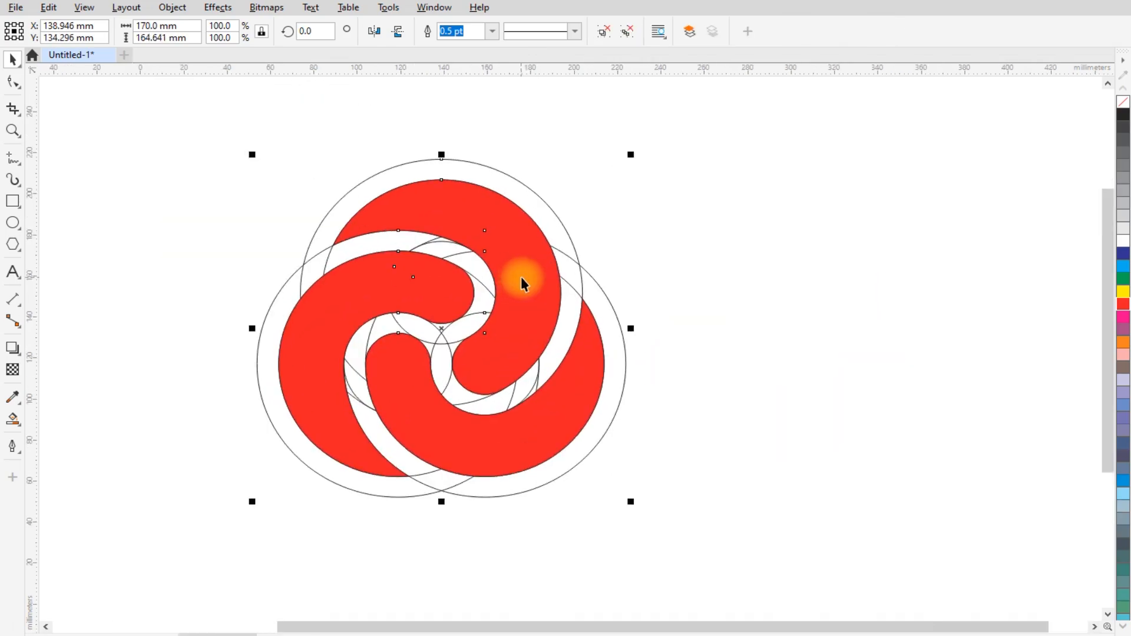
Ungroup the circle construction beneath the red crescents and clear the selection.
left_click_drag(521, 277, 655, 277)
key("ctrl+z")
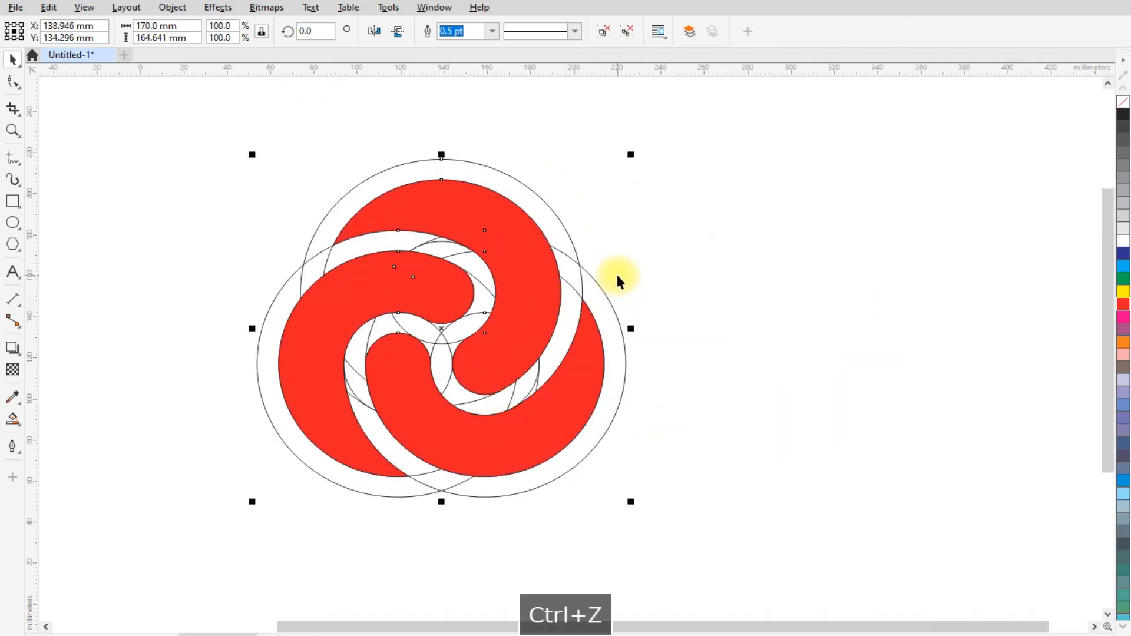
key("ctrl+u")
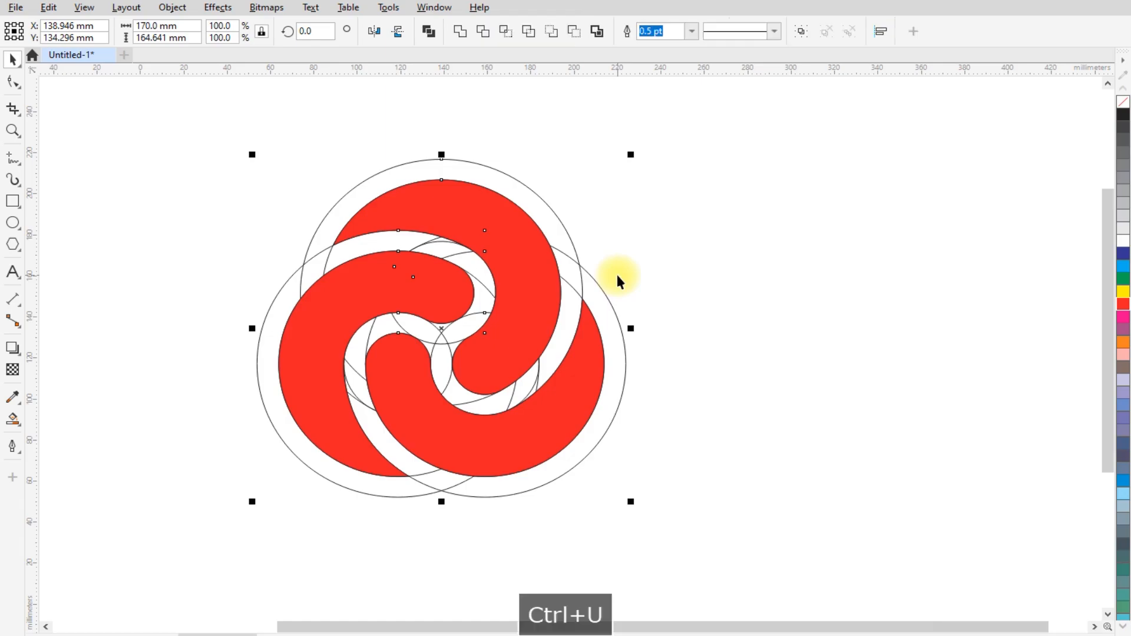
left_click(663, 256)
Weld the three large 130 mm circles into one outer outline, keeping it in place around the crescents.
left_click(543, 202)
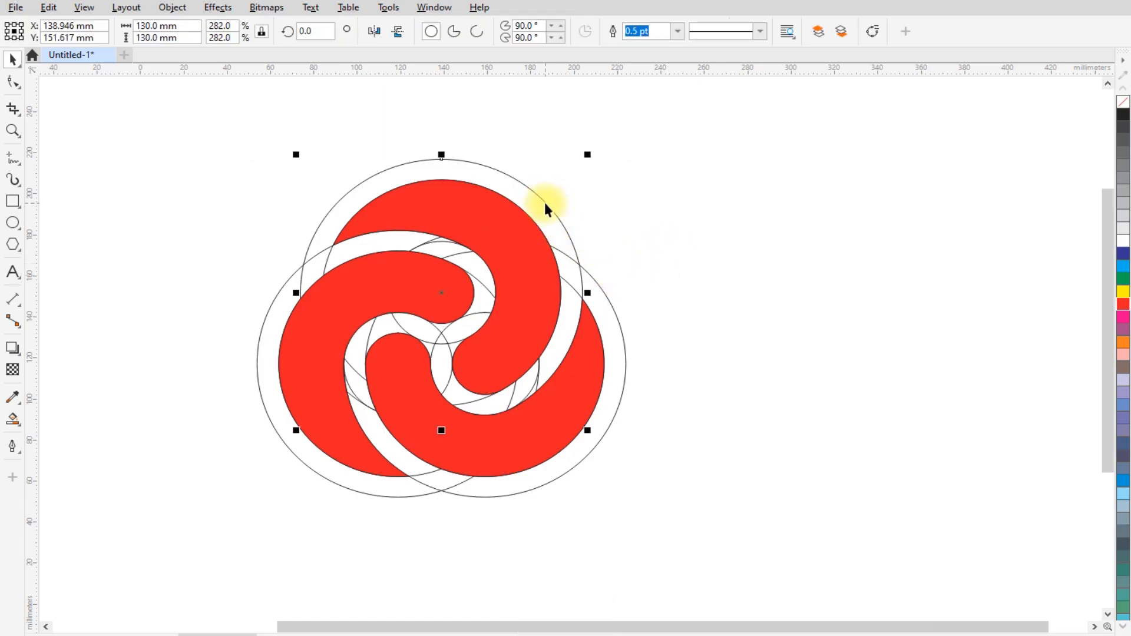
left_click(610, 309, "shift")
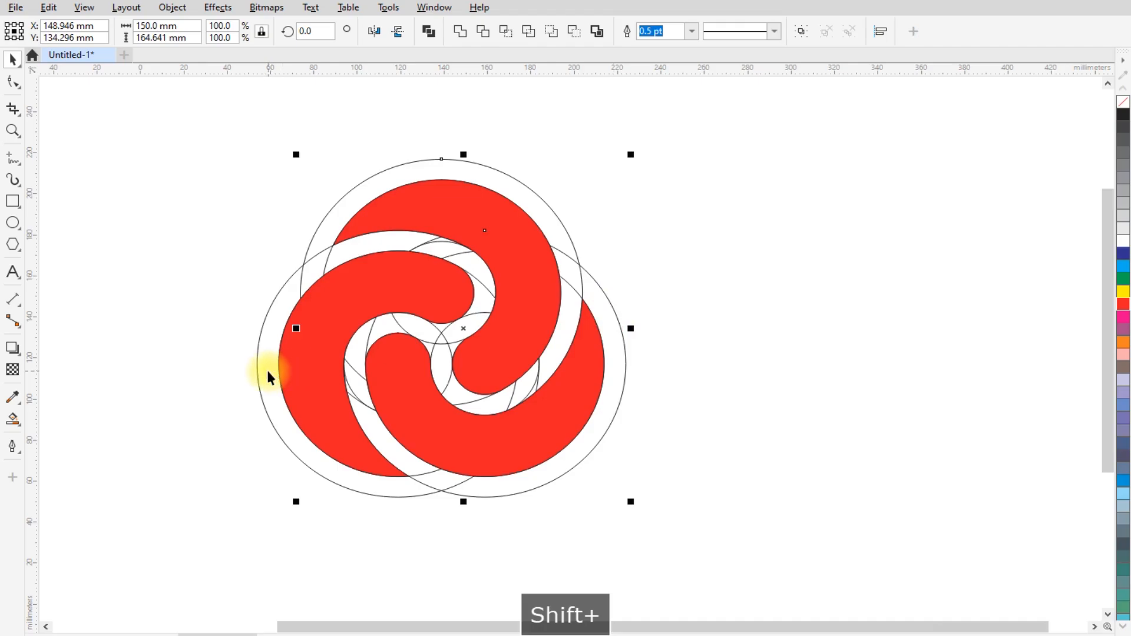
left_click(265, 370, "shift")
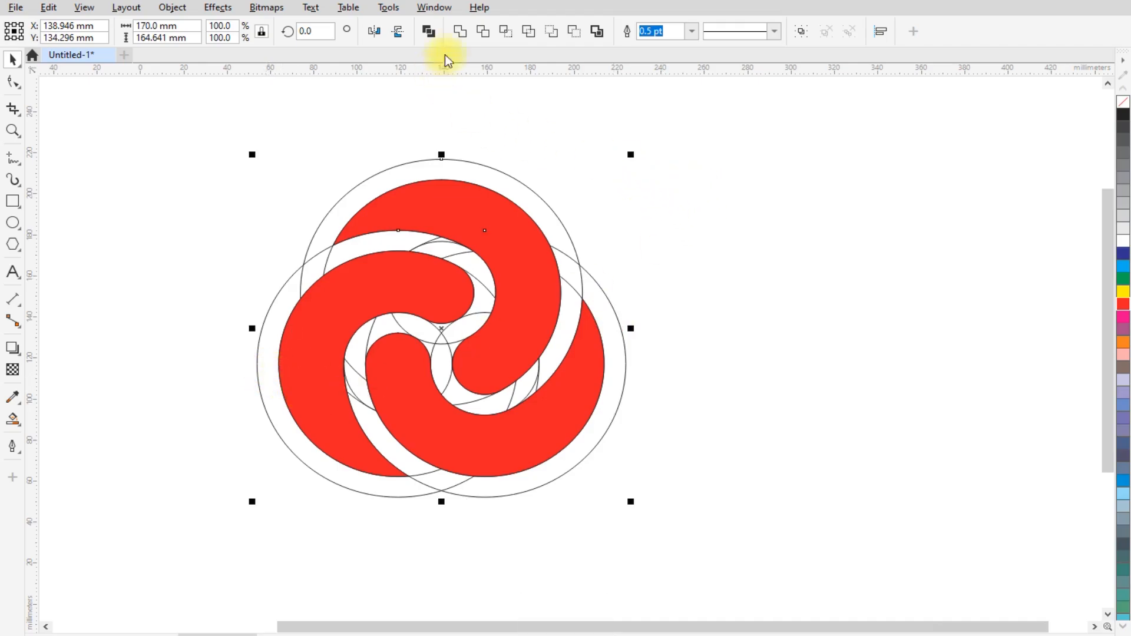
left_click(465, 32)
scroll(482, 163, "down", 1)
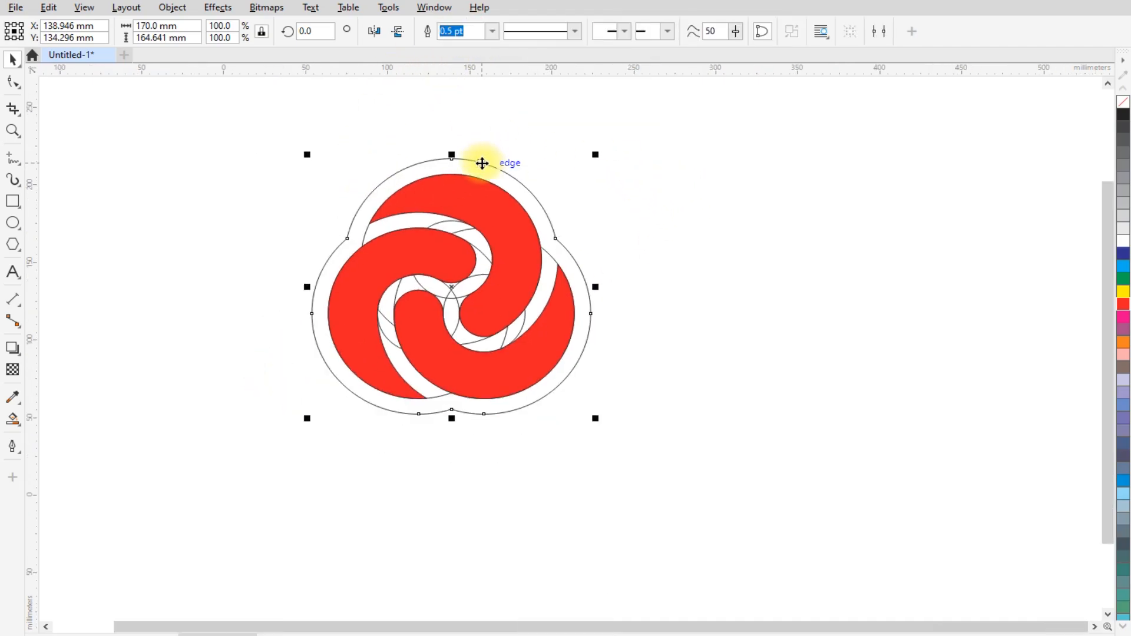
left_click_drag(482, 163, 809, 161)
key("ctrl+z")
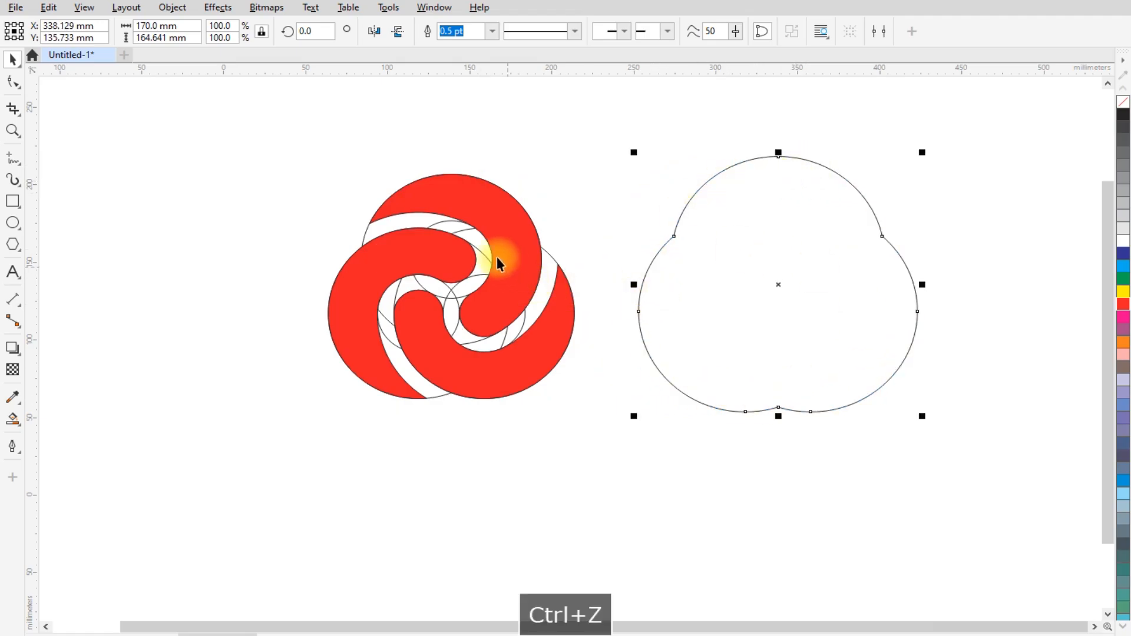
Copy the welded outline together with the three red crescents to the empty area right of the circle construction.
scroll(575, 147, "up", 1)
left_click(450, 228, "shift")
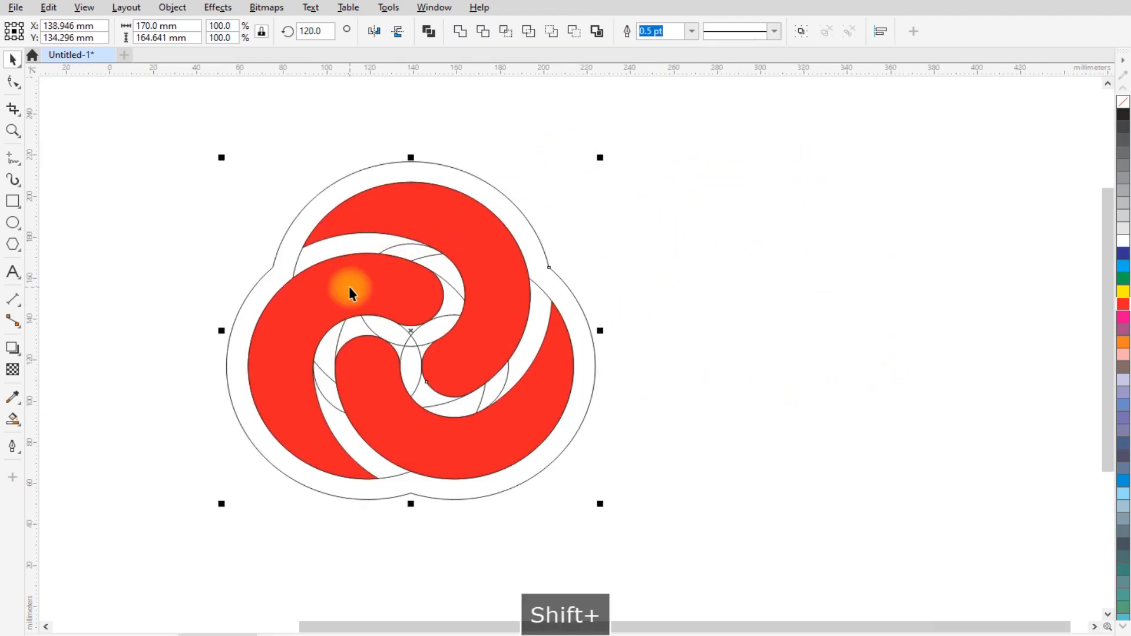
left_click(352, 293, "shift")
left_click(372, 396, "shift")
scroll(182, 335, "down", 1)
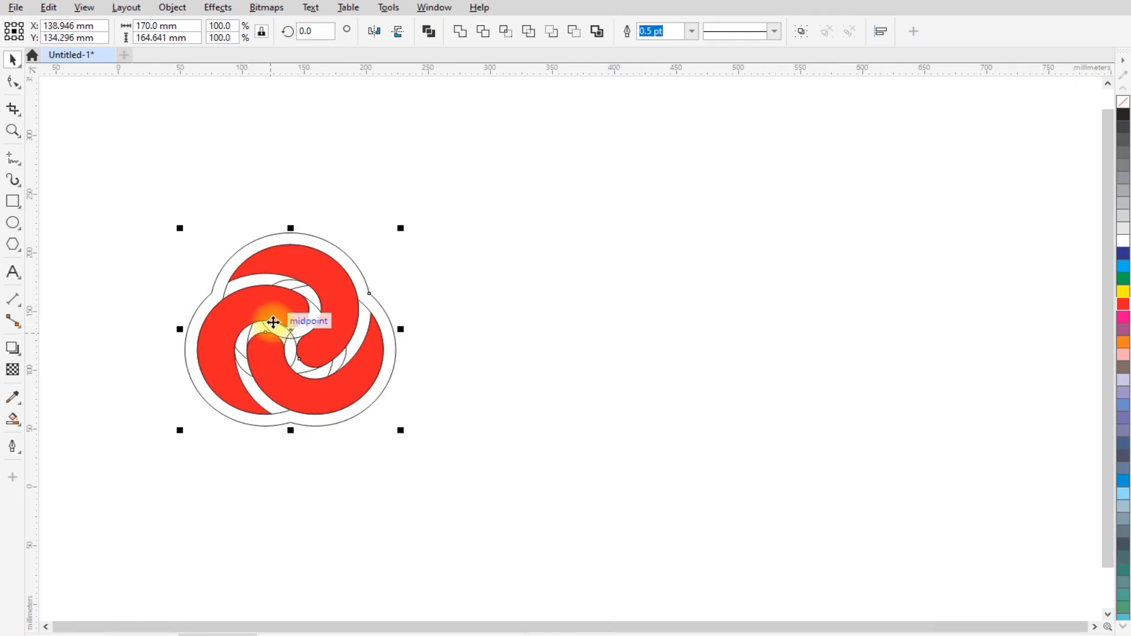
left_click_drag(273, 322, 829, 308)
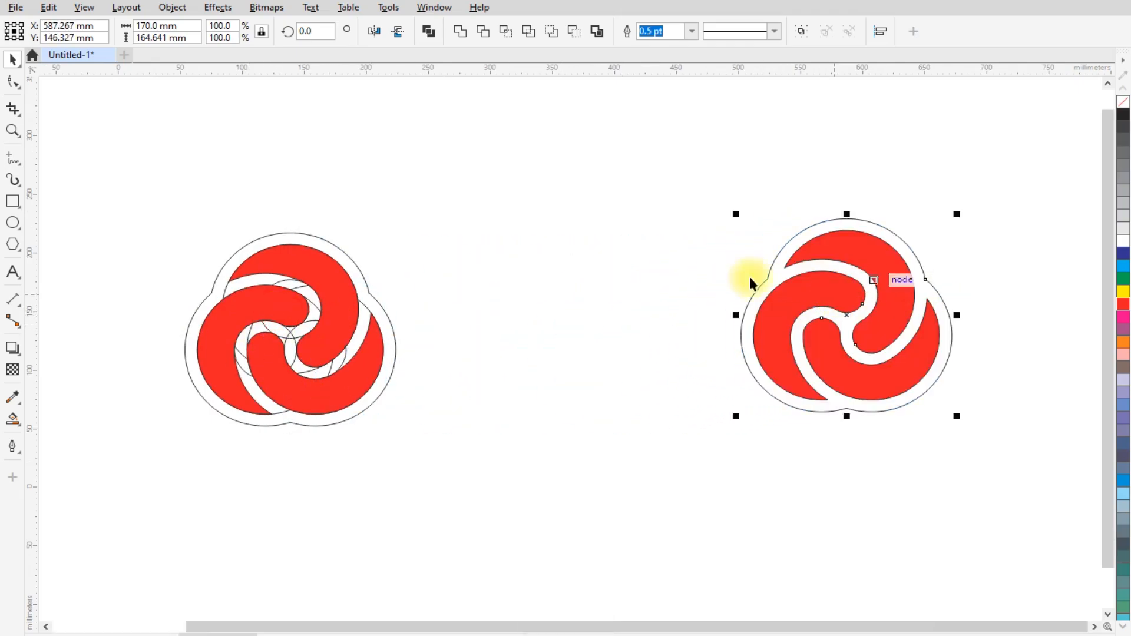
scroll(560, 286, "down", 1)
scroll(727, 298, "up", 3)
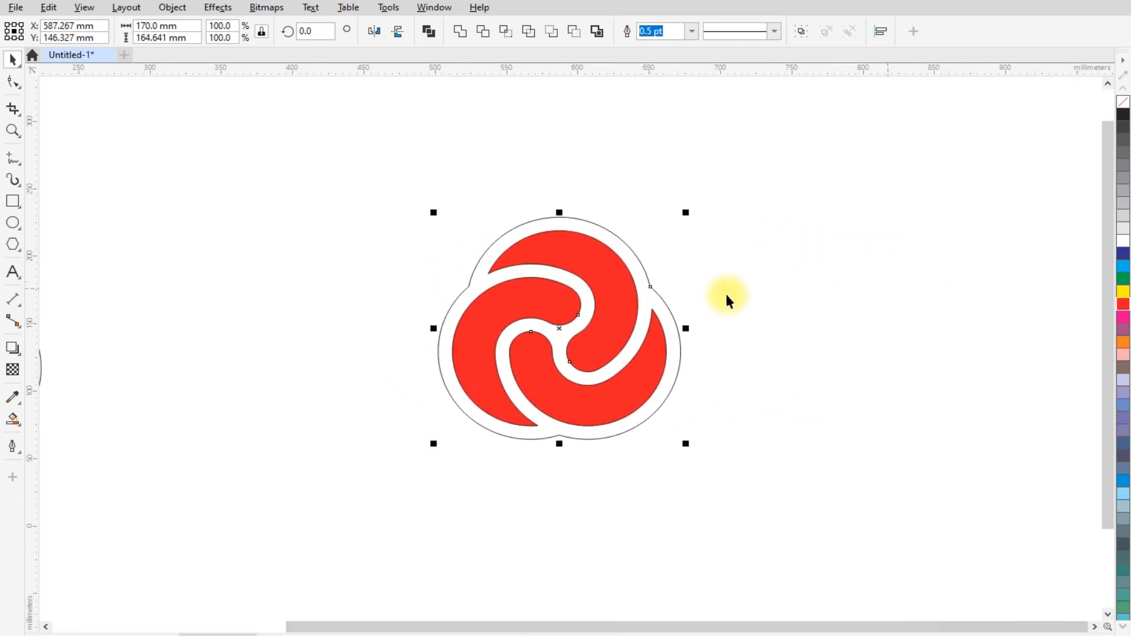
left_click(251, 268)
Weld the three red crescents of the copied logo into a single curve object.
scroll(584, 221, "up", 1)
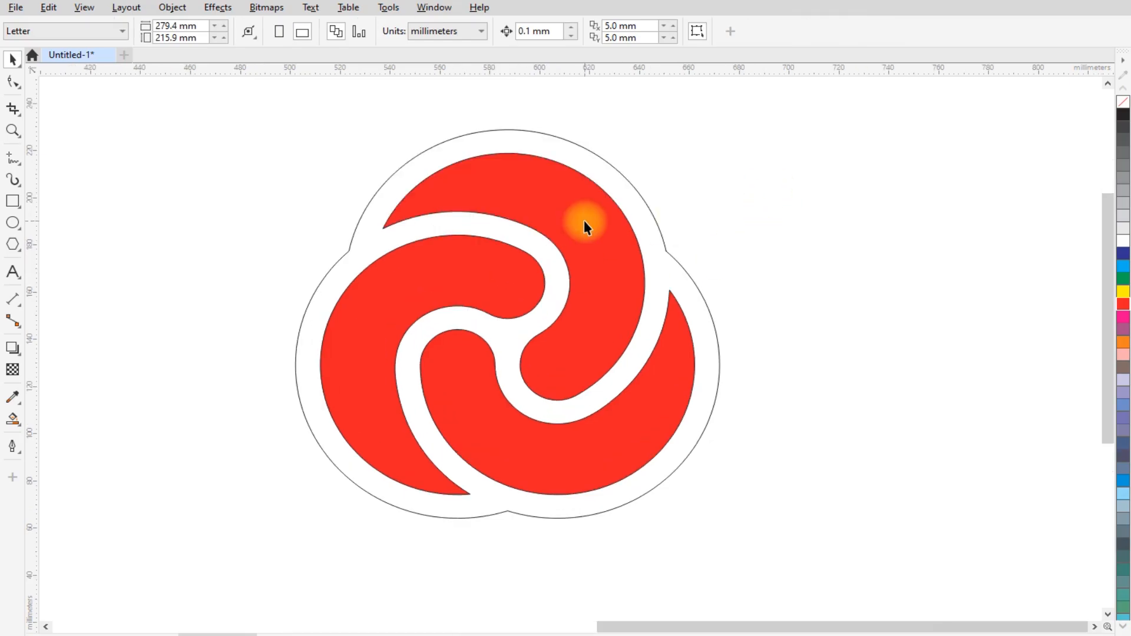
left_click(585, 221)
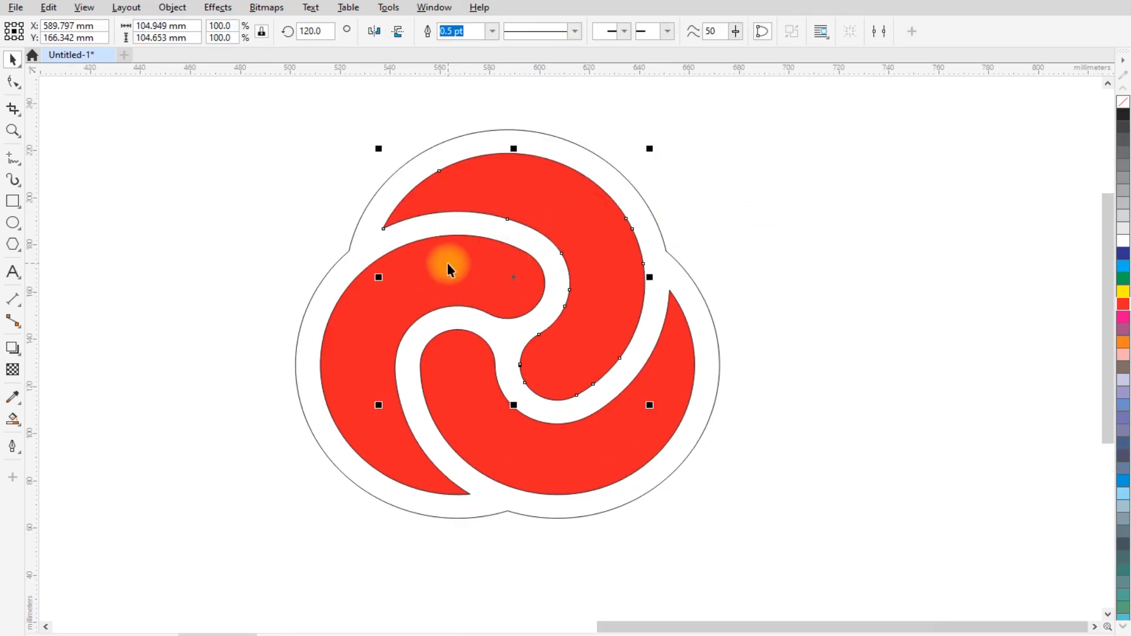
left_click(441, 367, "shift")
left_click_drag(450, 321, 467, 285)
key("ctrl+z")
left_click(458, 31)
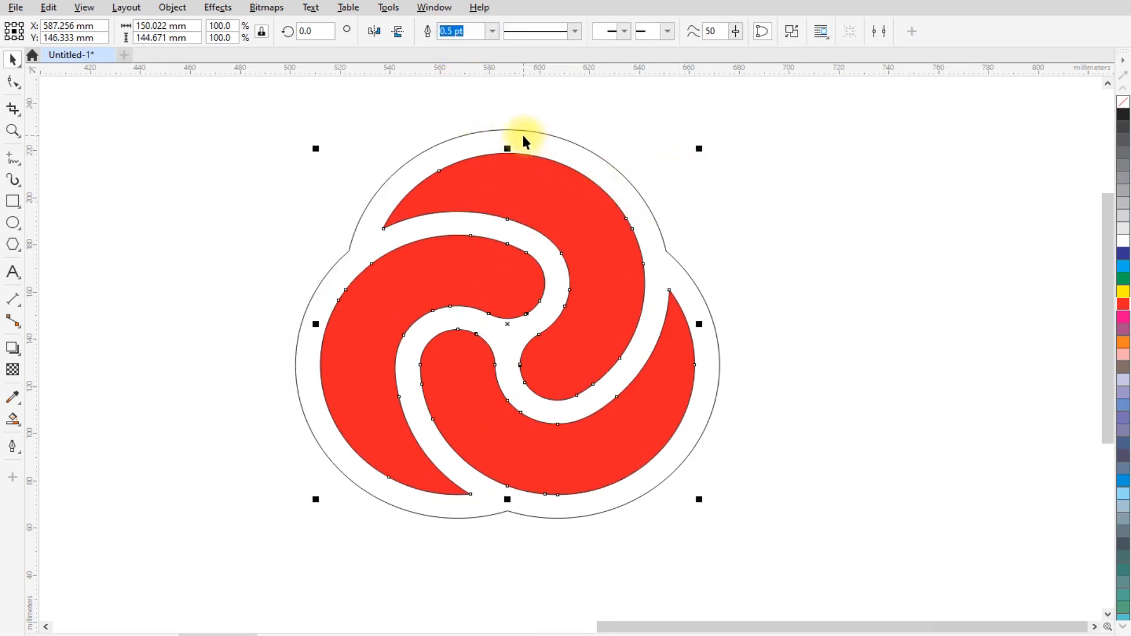
Trim the outer outline with the welded crescents, leaving both objects in place.
left_click(549, 144, "shift")
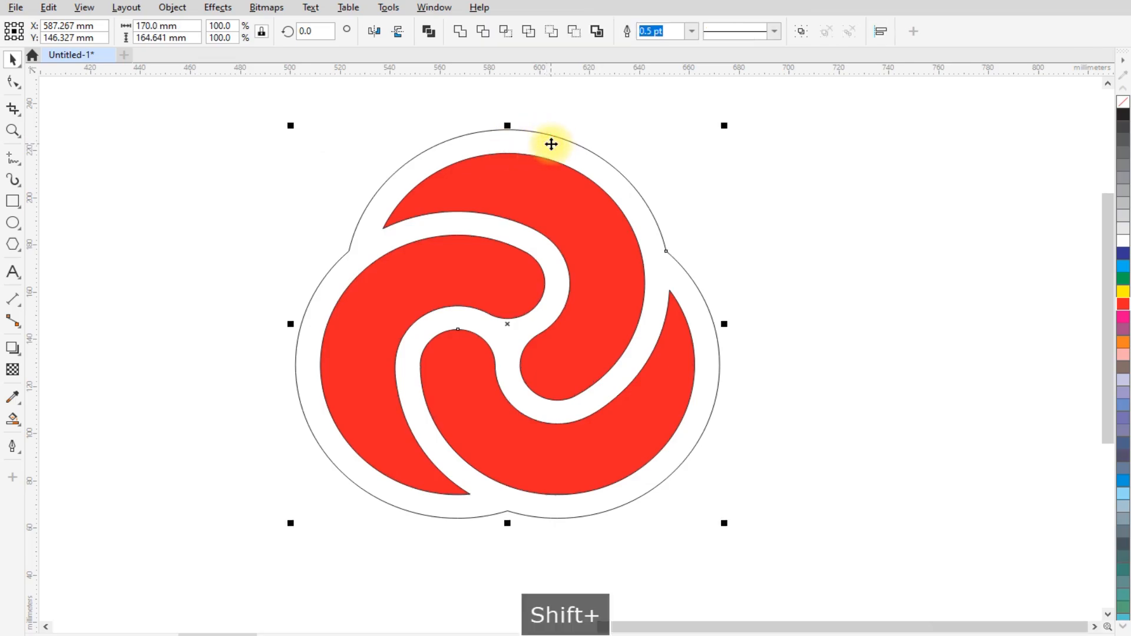
left_click(482, 30)
left_click_drag(537, 200, 573, 213)
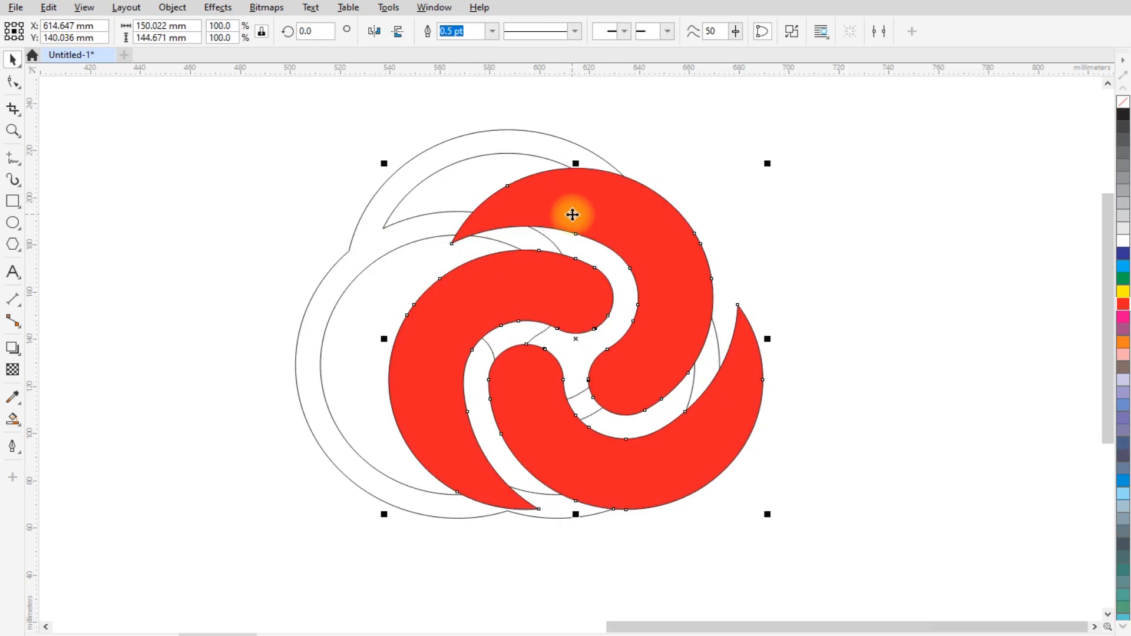
key("ctrl+z")
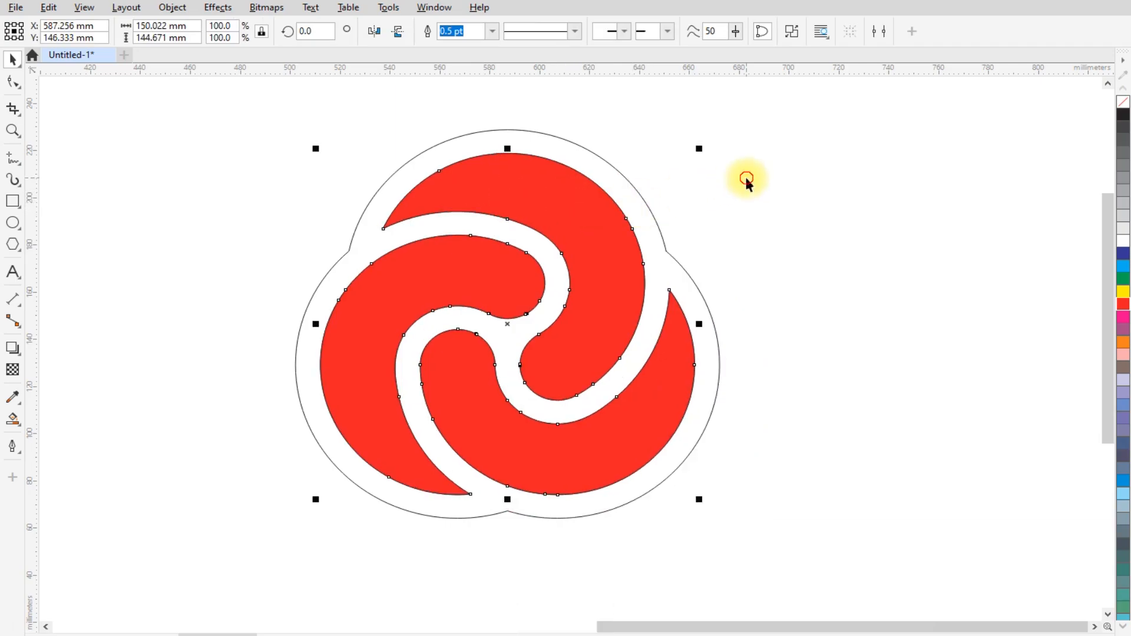
left_click(747, 179)
Fill the welded crescents with Pink.
left_click(576, 197)
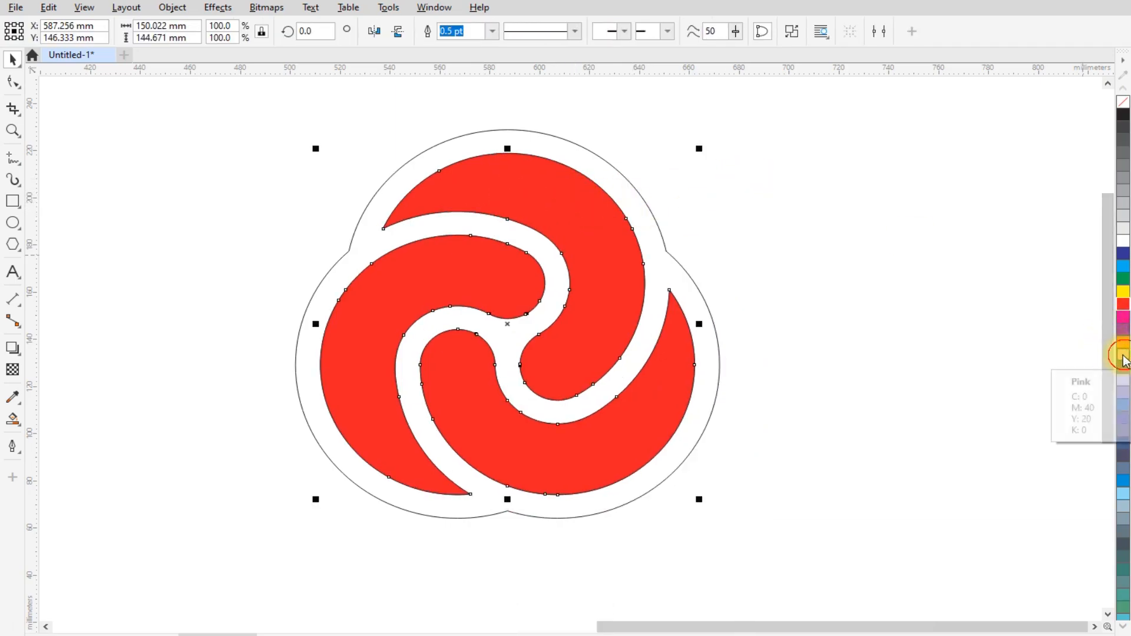
left_click(1123, 354)
scroll(313, 205, "up", 1)
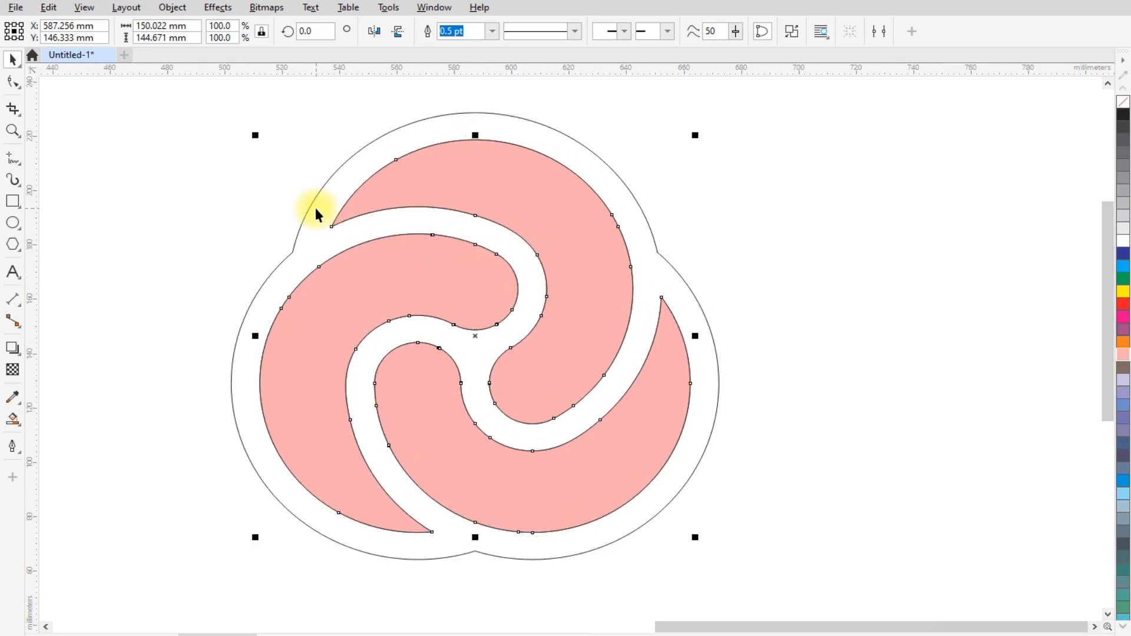
Add a shadow to the trimmed outer shape, extending from the logo's centre toward its lower right, and switch it to a drop shadow.
left_click(314, 205)
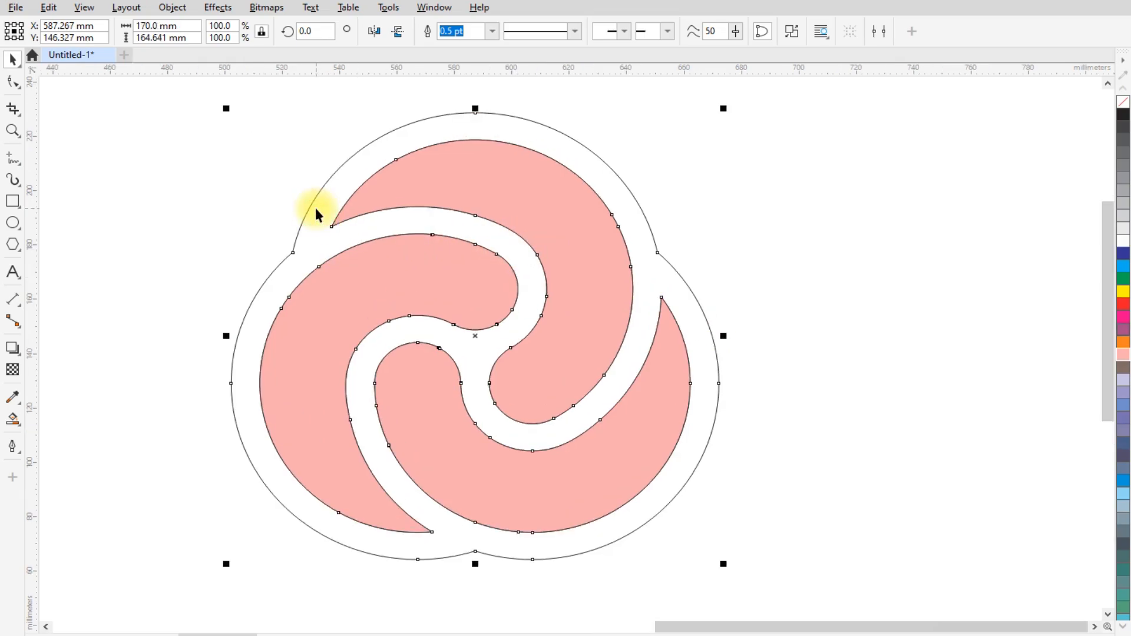
left_click(12, 348)
left_click_drag(475, 339, 717, 529)
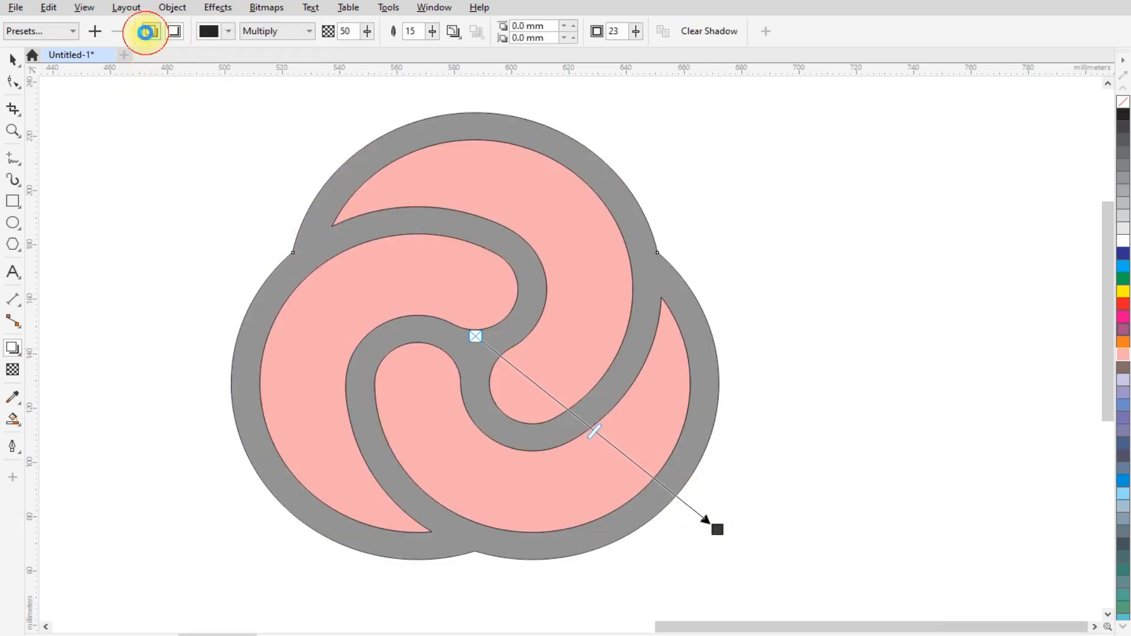
left_click(173, 31)
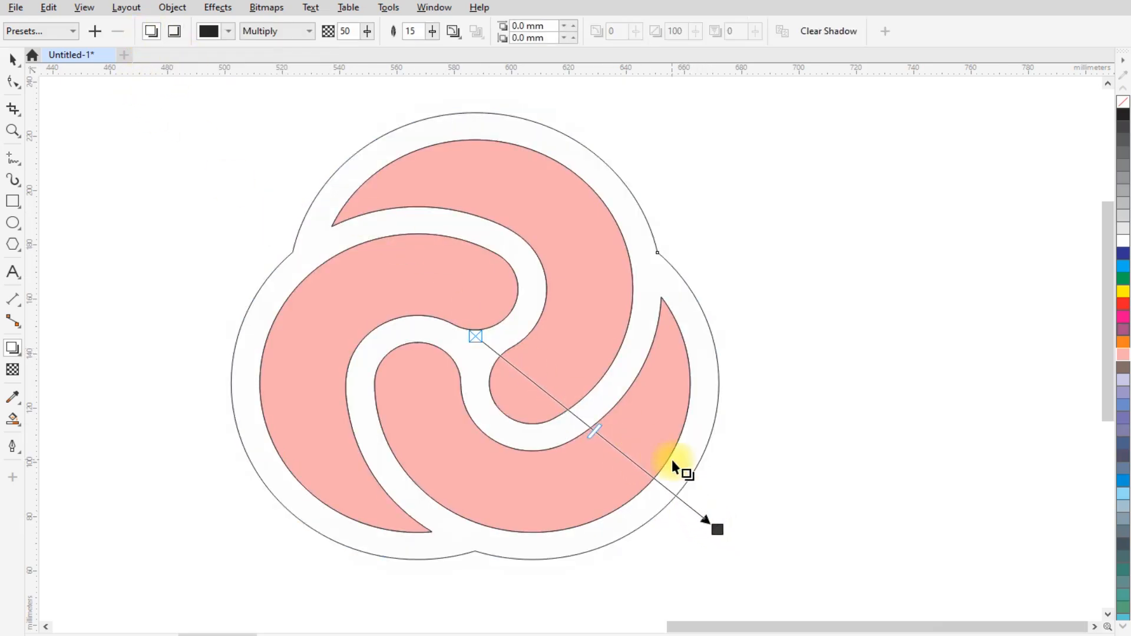
Switch the outer shape's shadow to an inner shadow, offset about 6.1 mm right and 4.9 mm down, with opacity 75.
left_click(173, 31)
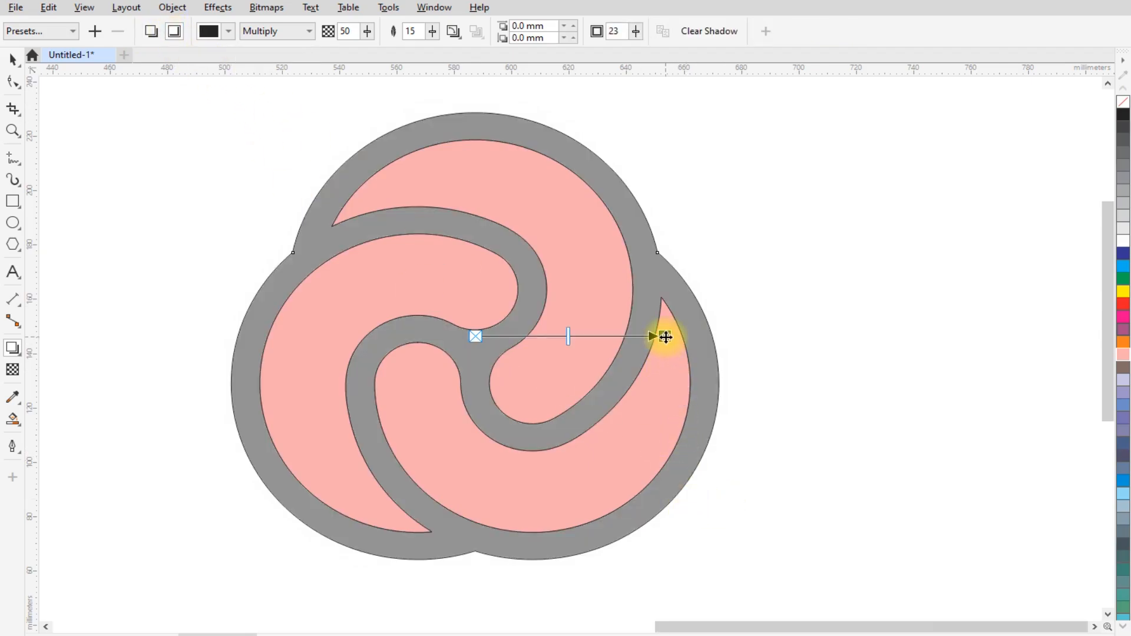
left_click_drag(662, 334, 737, 536)
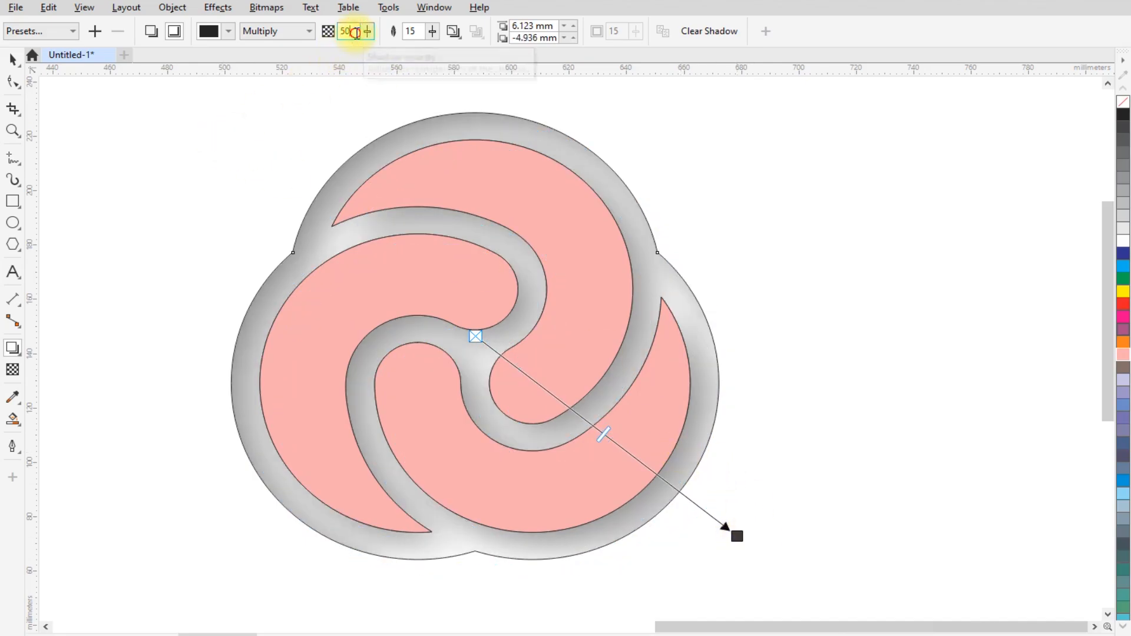
double_click(355, 33)
type("7")
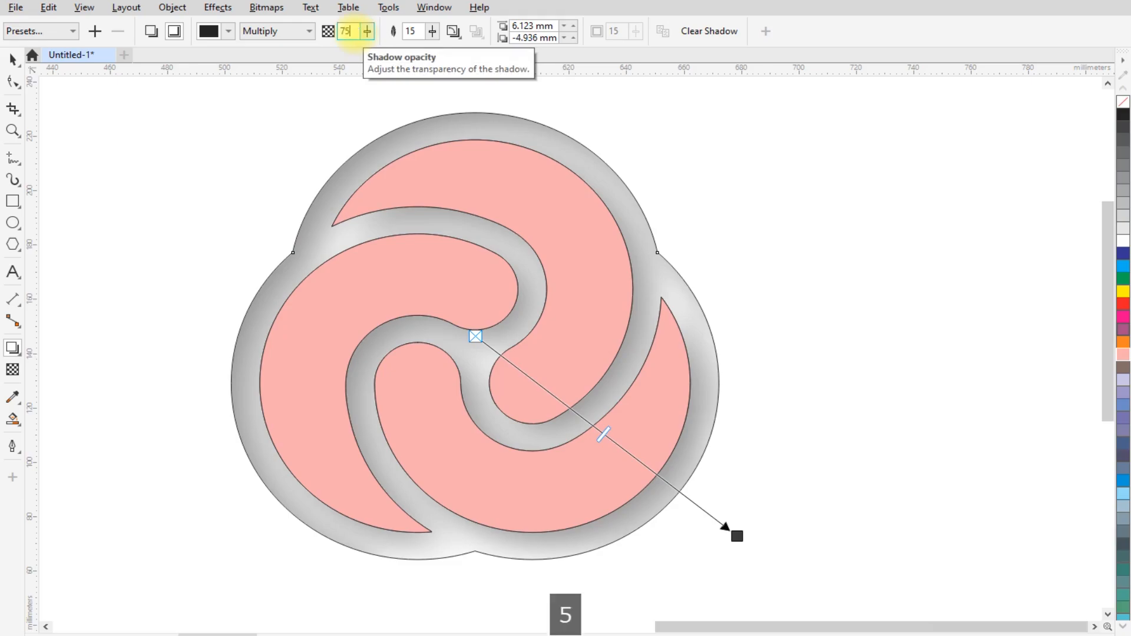
key("Return")
Set the inner shadow's feathering to 12.
double_click(412, 31)
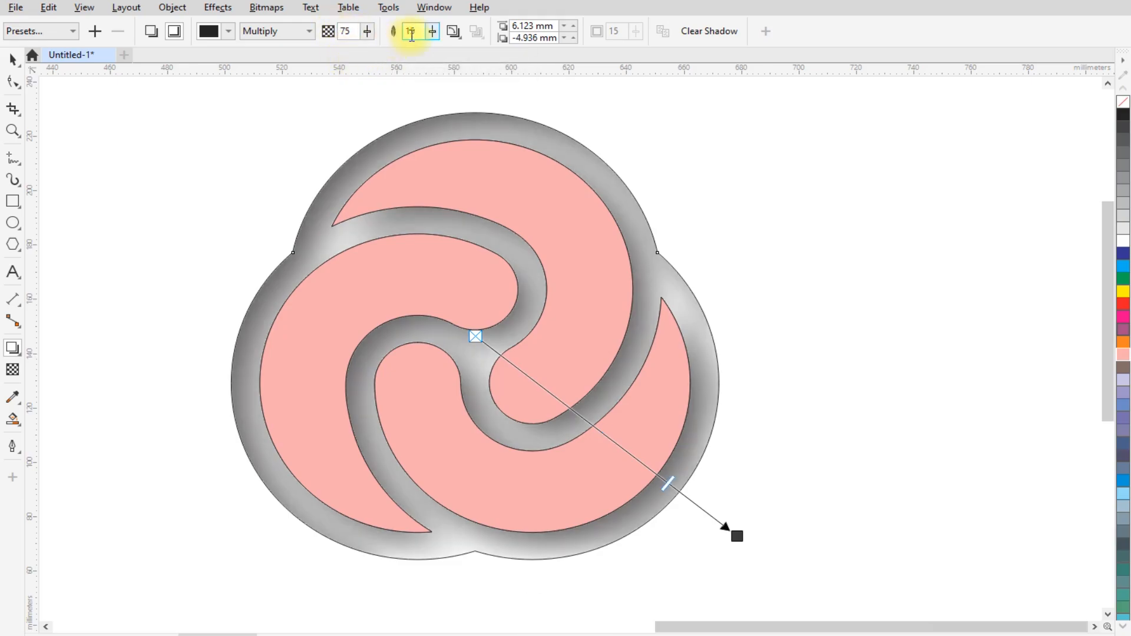
type("1")
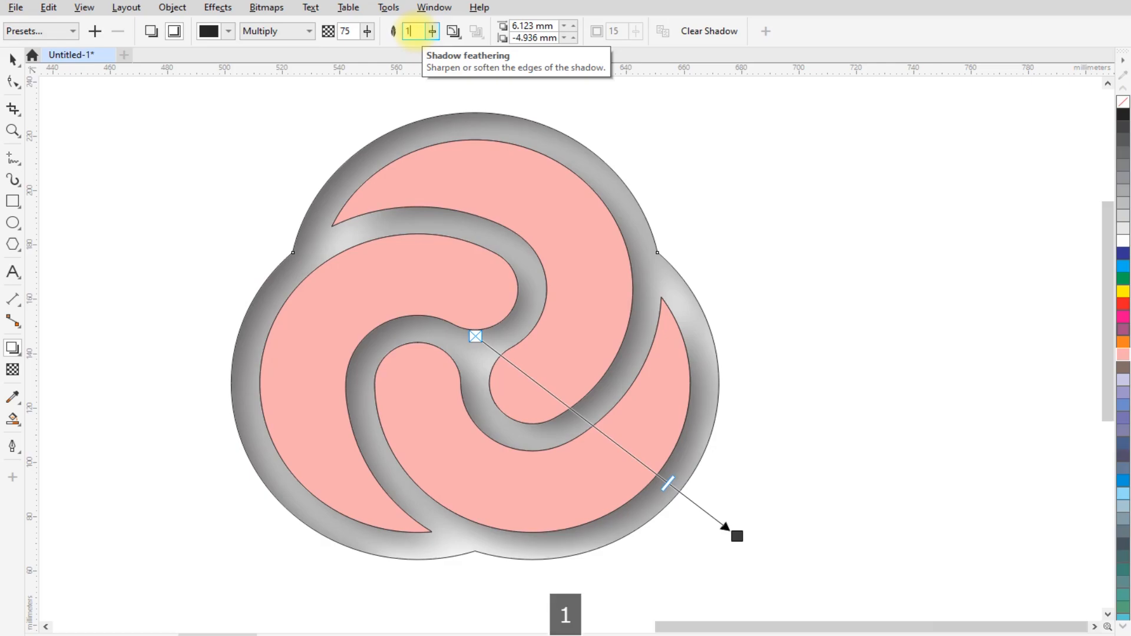
type("2")
key("Return")
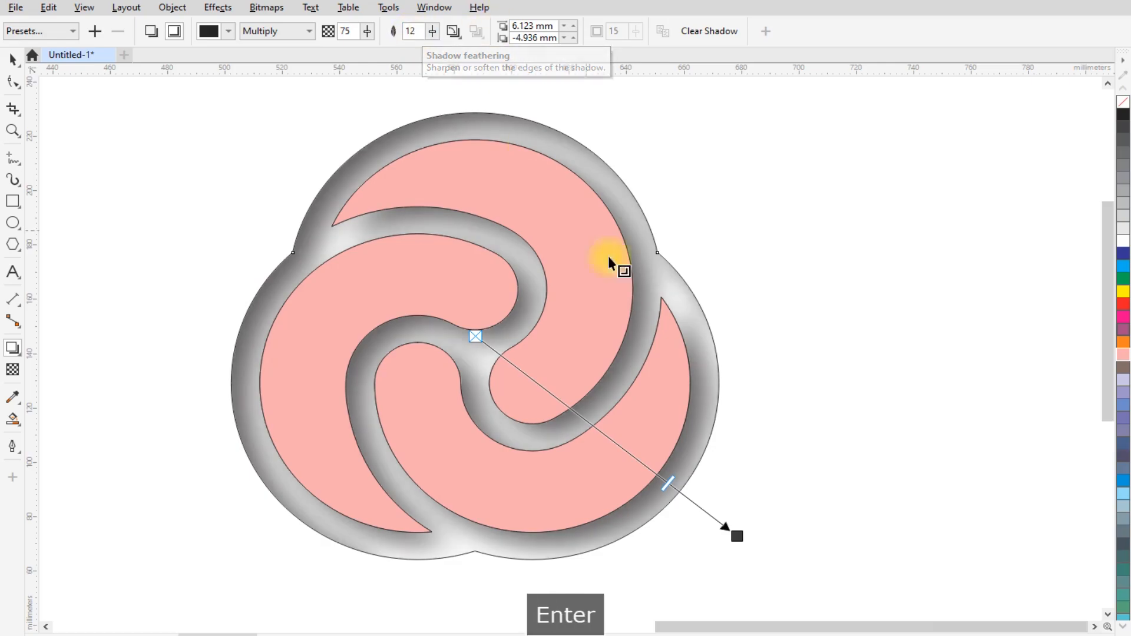
Reduce the inner shadow's feathering to 6 and adjust its offset to about 3.9 mm right and 3.3 mm down.
left_click_drag(739, 540, 724, 532)
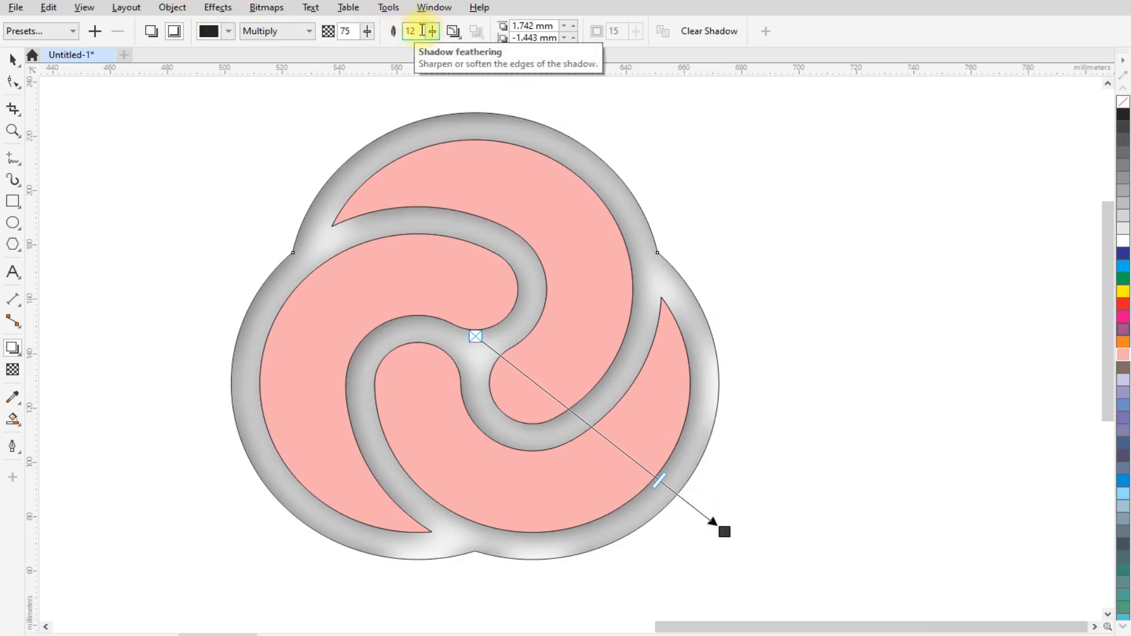
double_click(419, 30)
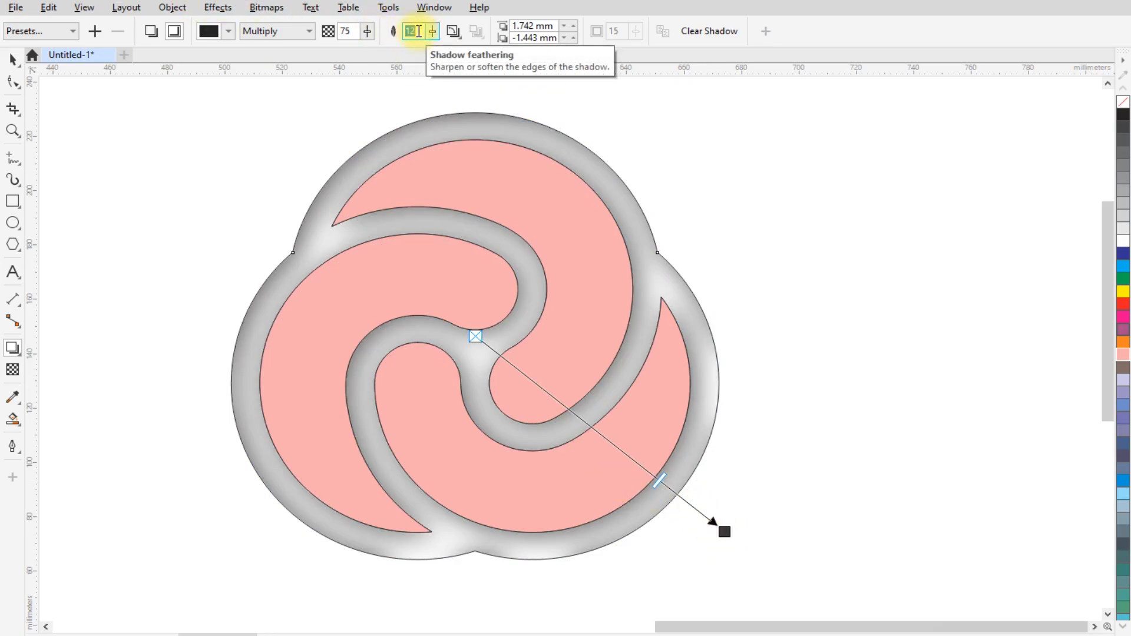
type("6")
key("Return")
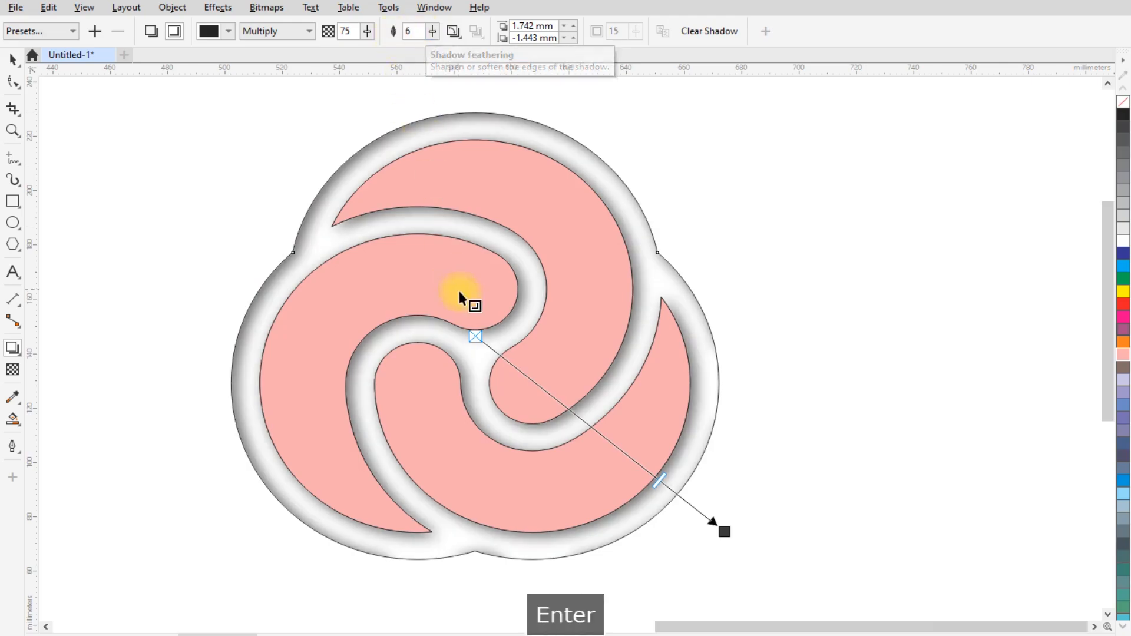
left_click_drag(726, 532, 731, 537)
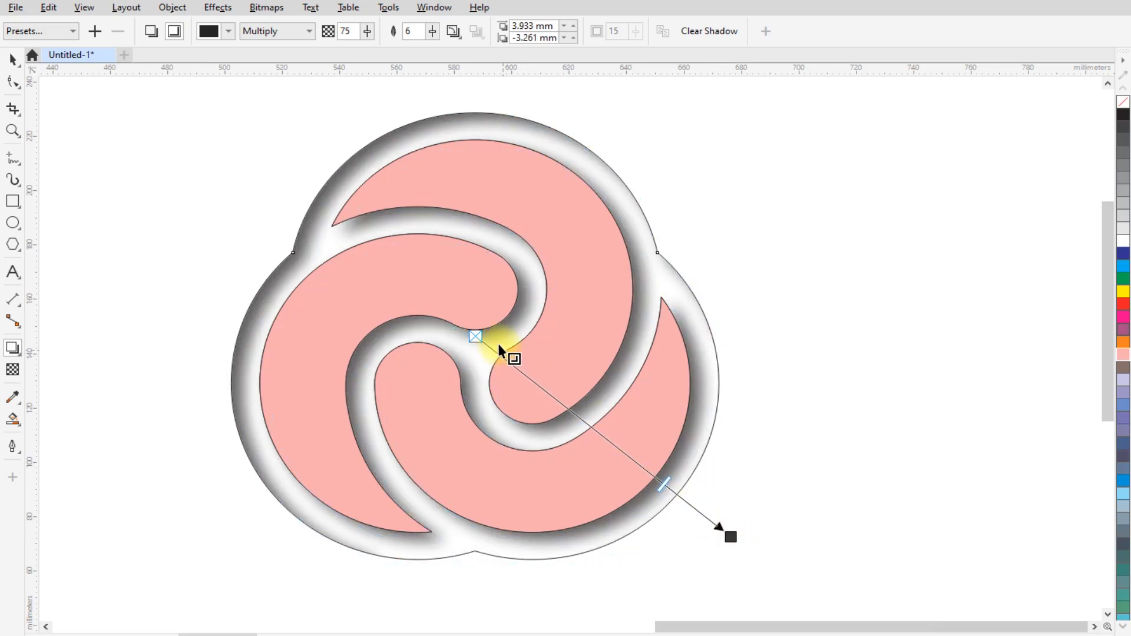
Set the opacity of the outer shape's inner shadow to 60.
double_click(349, 31)
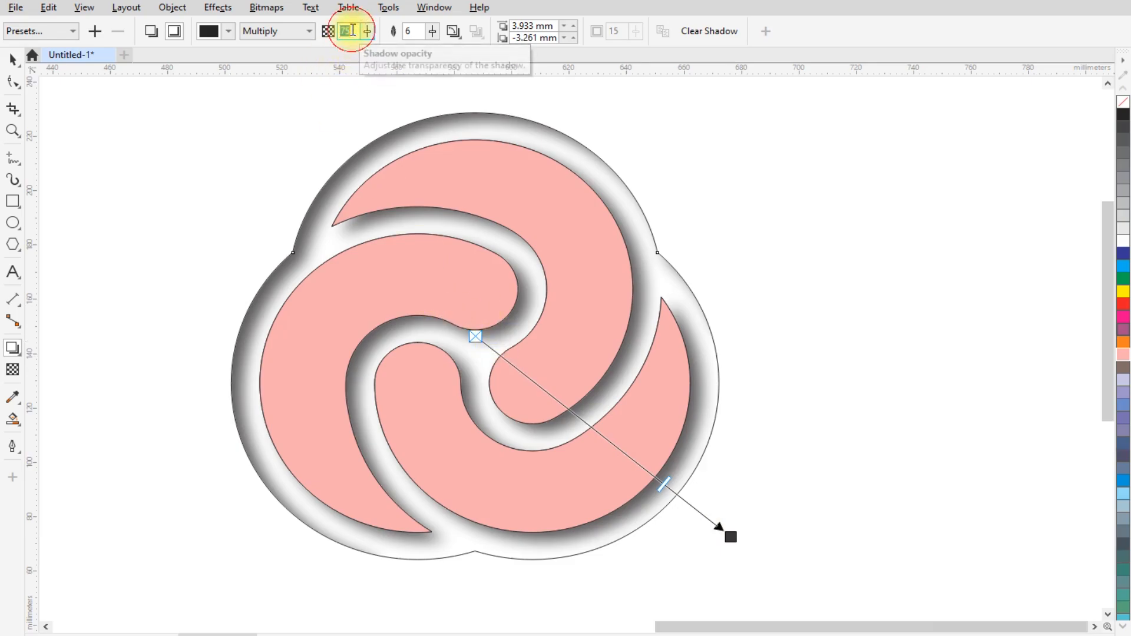
type("6")
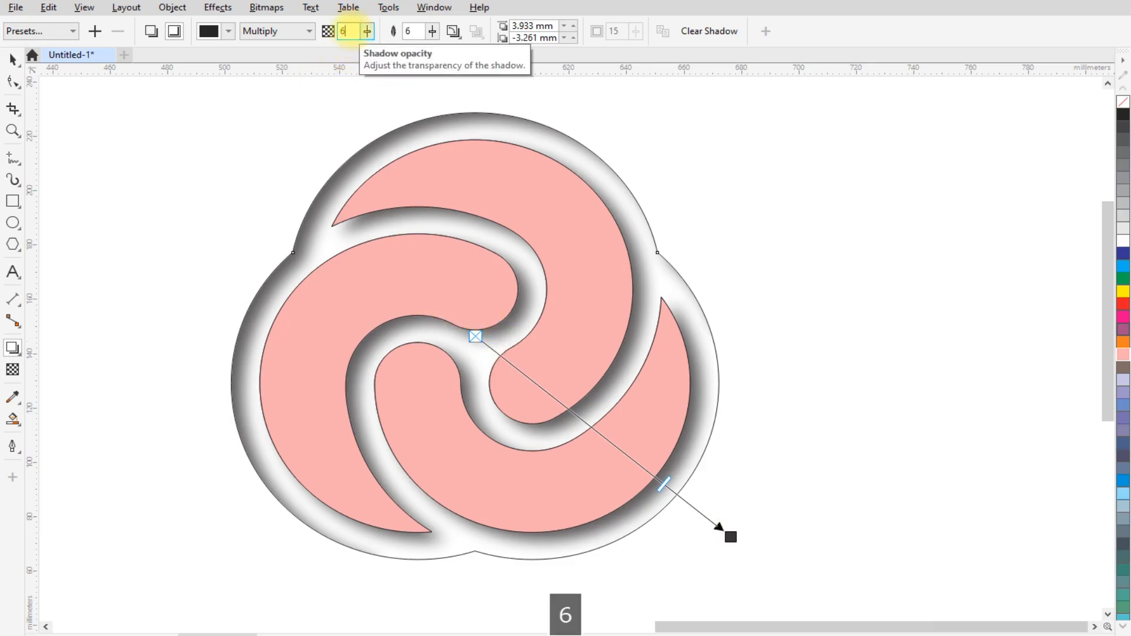
type("0")
key("Return")
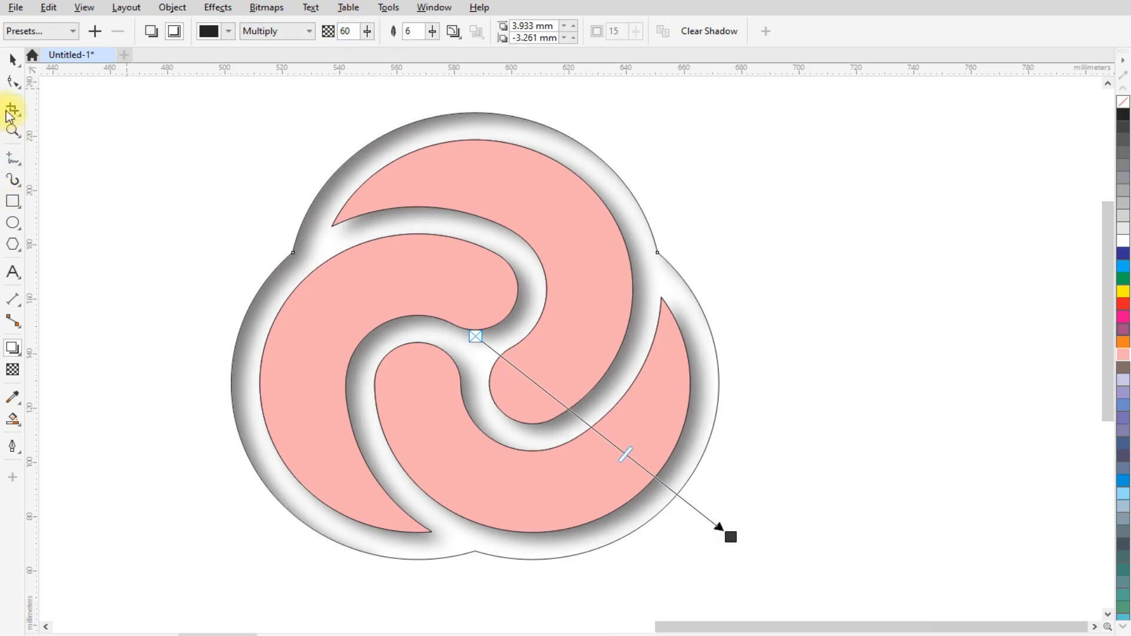
Copy the inner shadow effect from the outer shape onto the pink crescents.
left_click(13, 59)
left_click(506, 190)
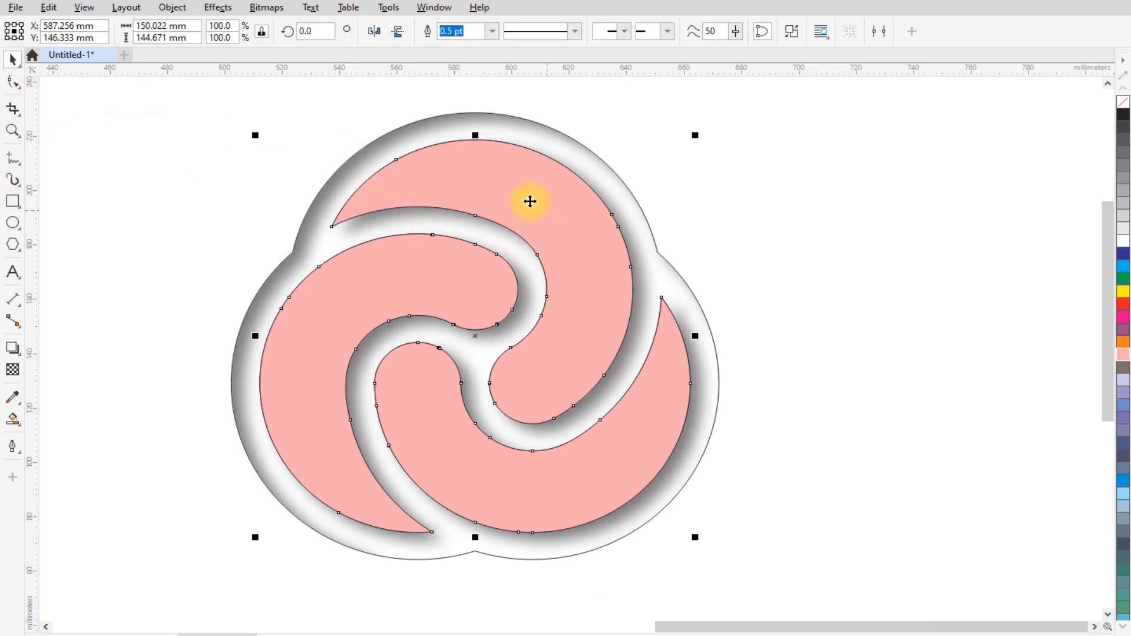
left_click(549, 203)
left_click(548, 208)
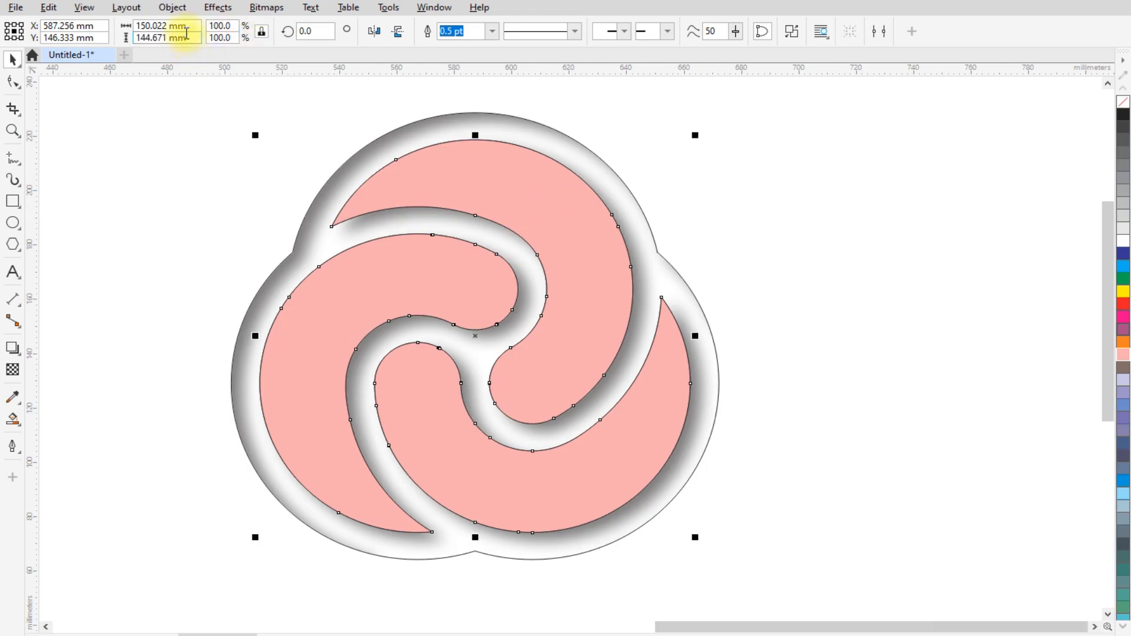
left_click(172, 7)
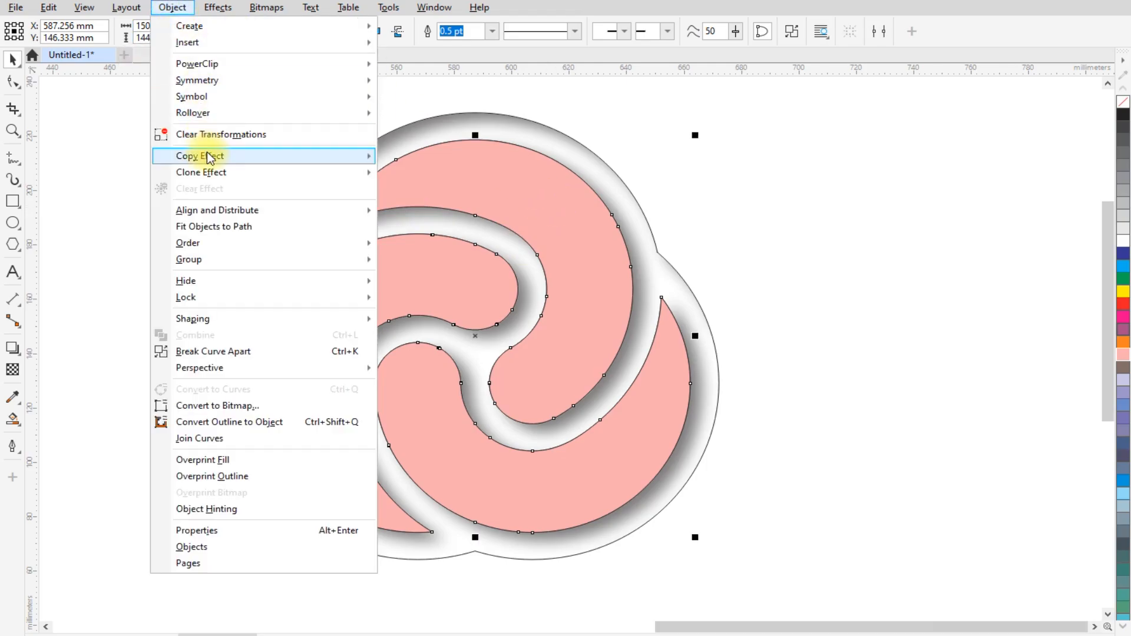
mouse_move(209, 159)
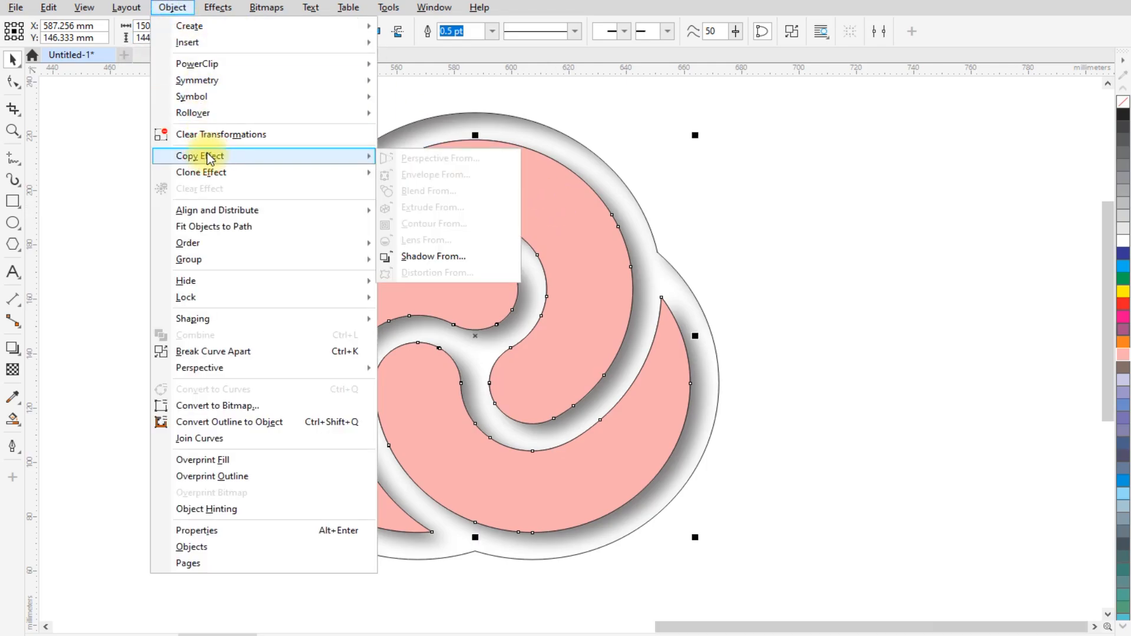
left_click(452, 258)
left_click(346, 176)
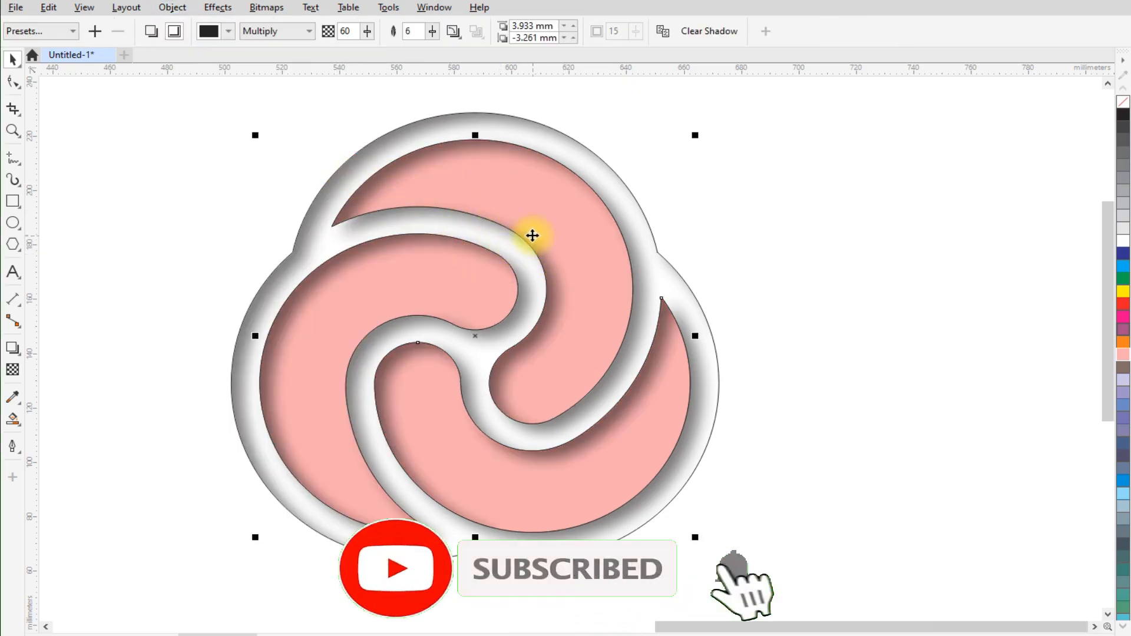
left_click(13, 351)
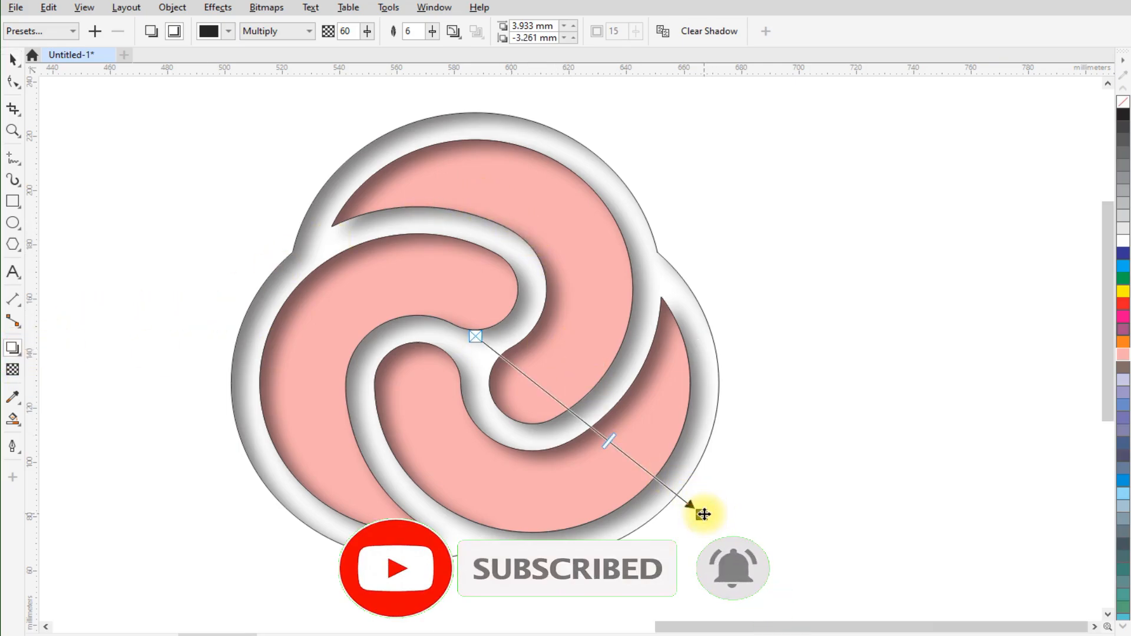
left_click(13, 58)
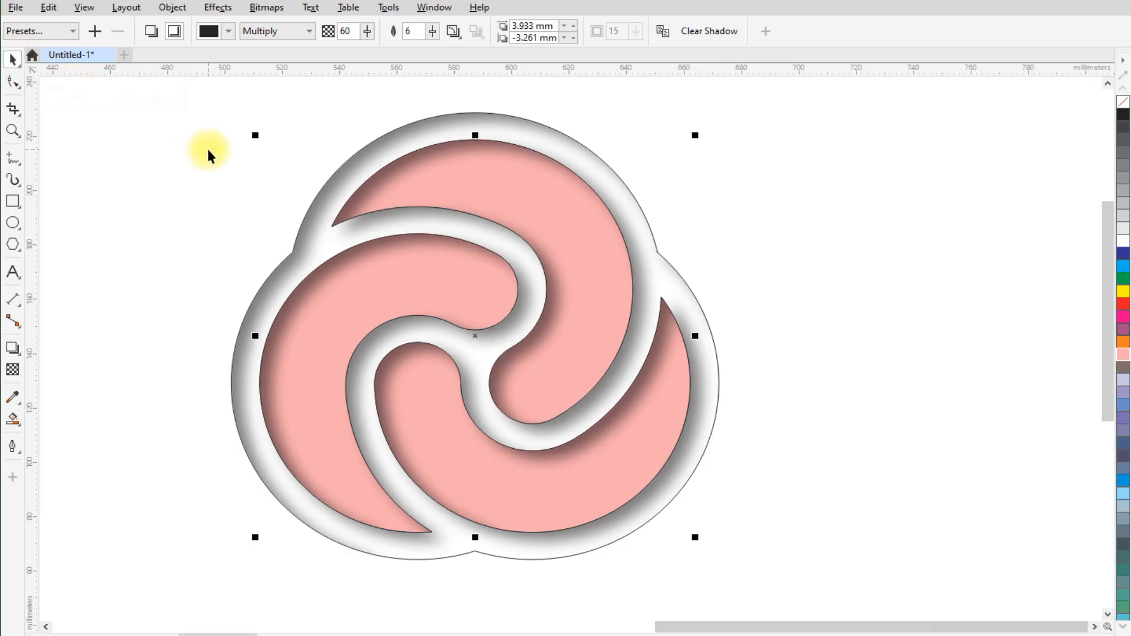
Remove the outline colour from both the outer shape and the pink crescents.
left_click(209, 155)
left_click_drag(215, 126, 701, 454)
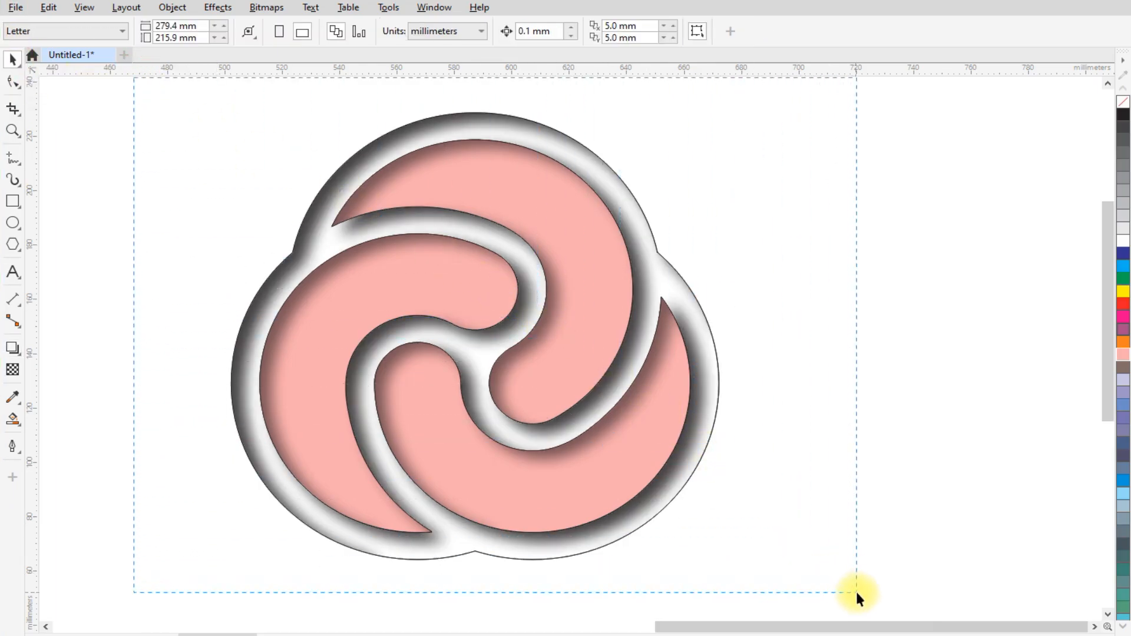
left_click_drag(855, 590, 856, 590)
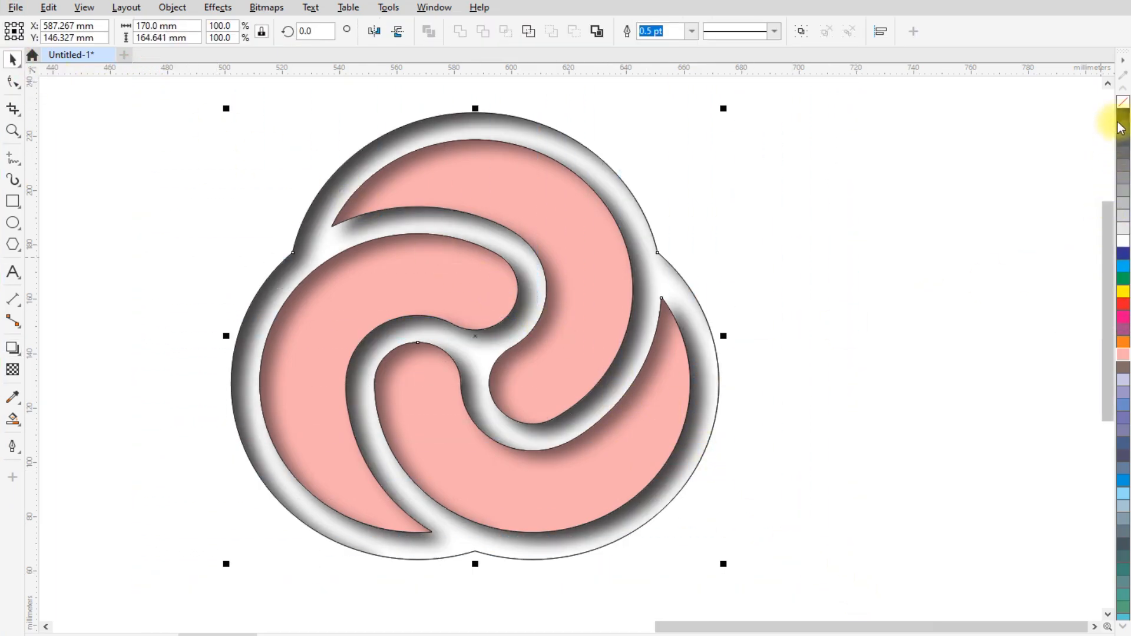
right_click(1123, 101)
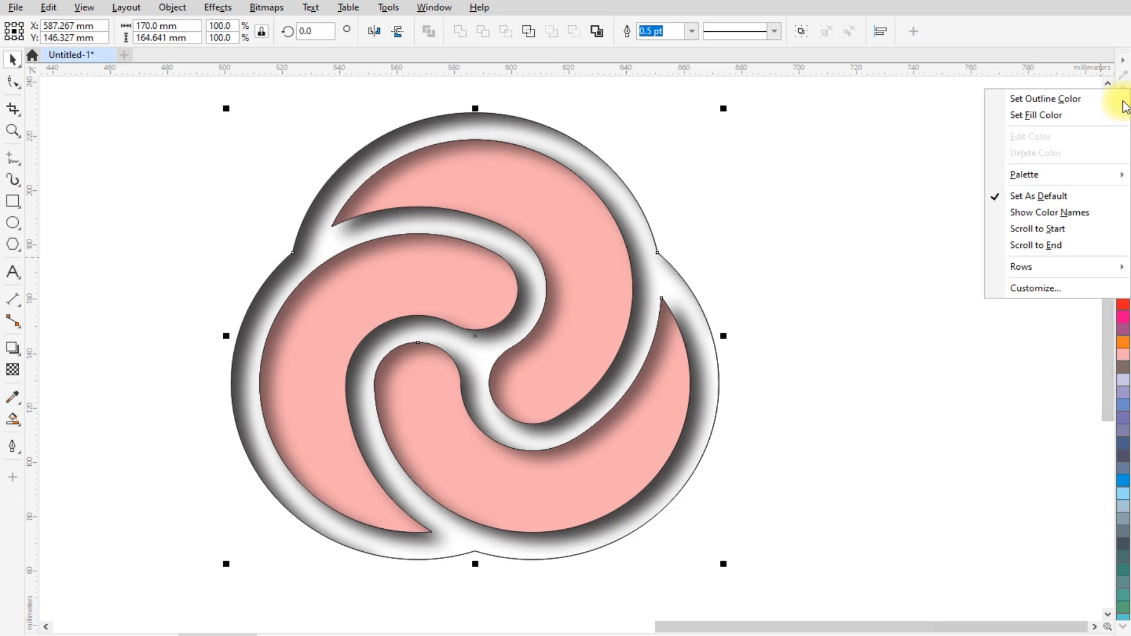
left_click(1038, 102)
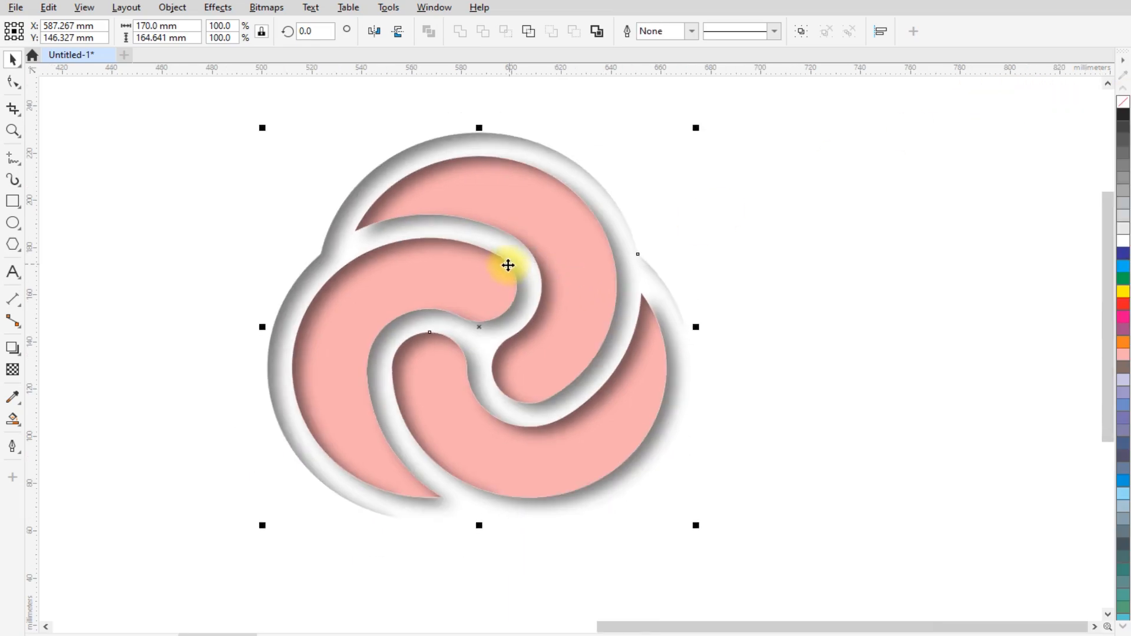
Draw a background rectangle about 562 × 340 mm around the whole logo.
scroll(599, 270, "down", 2)
left_click(313, 285)
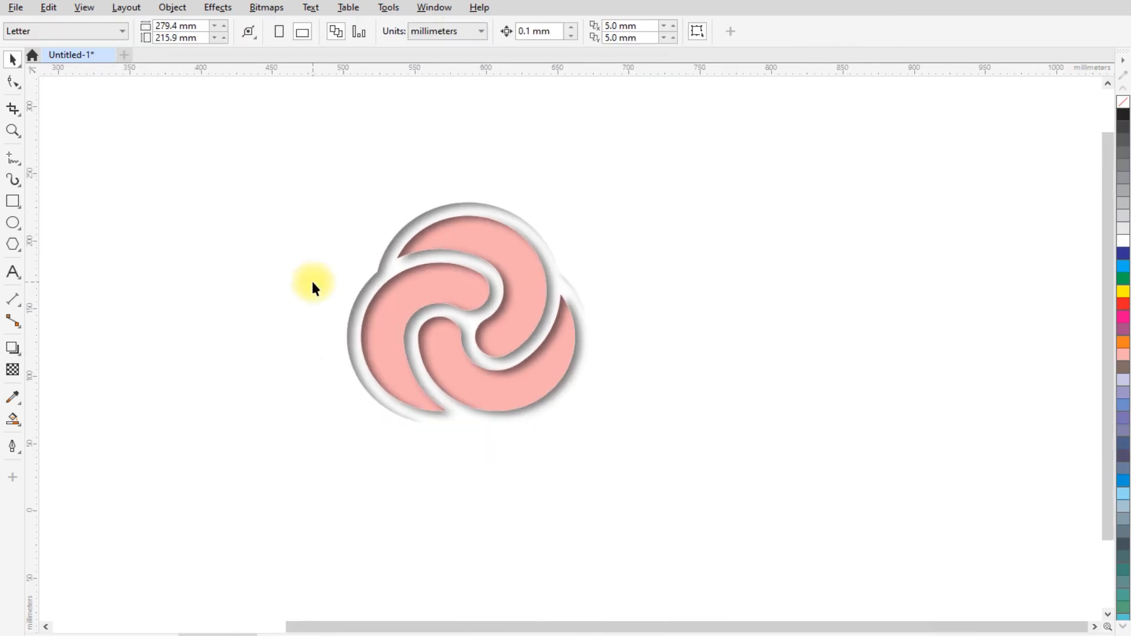
left_click(11, 201)
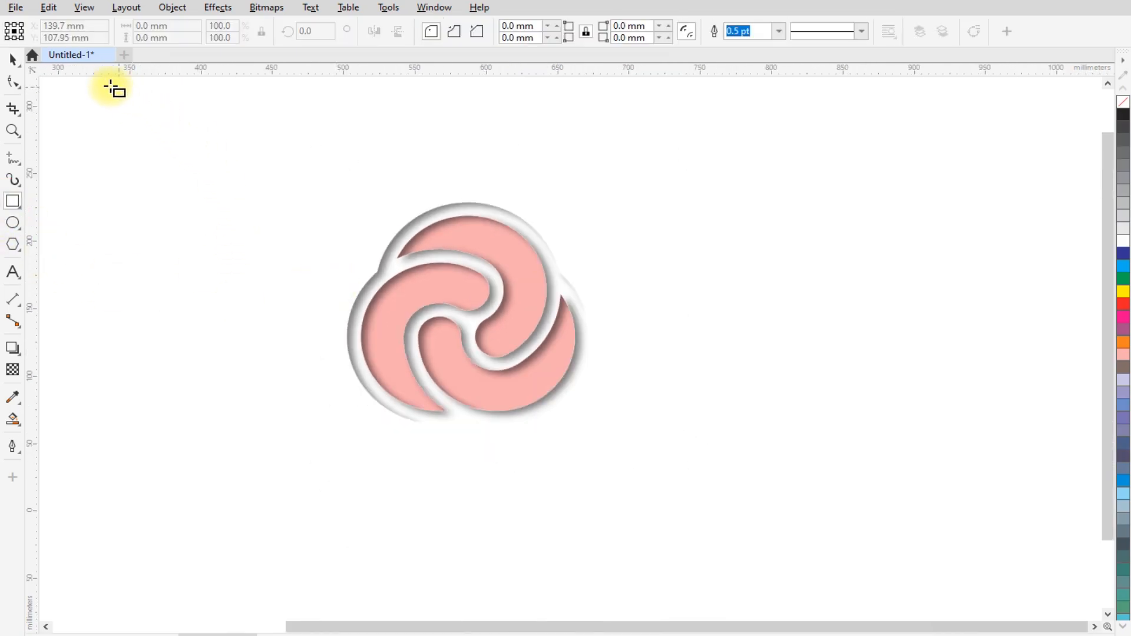
left_click_drag(97, 83, 898, 541)
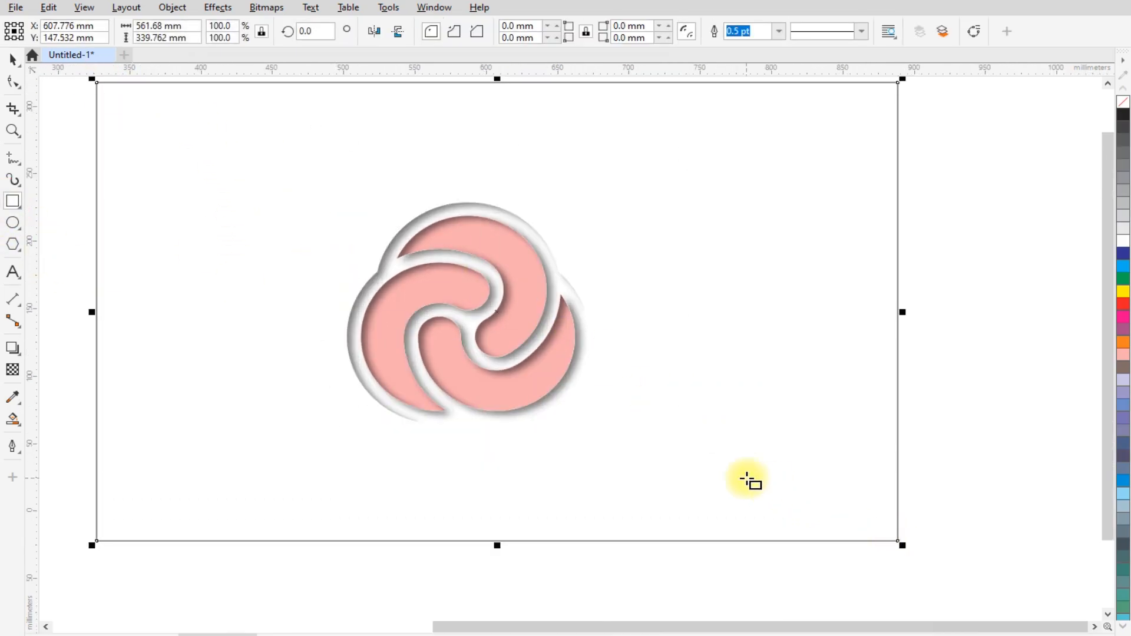
Fill the background rectangle with Pink and send it behind the logo.
left_click(1123, 354)
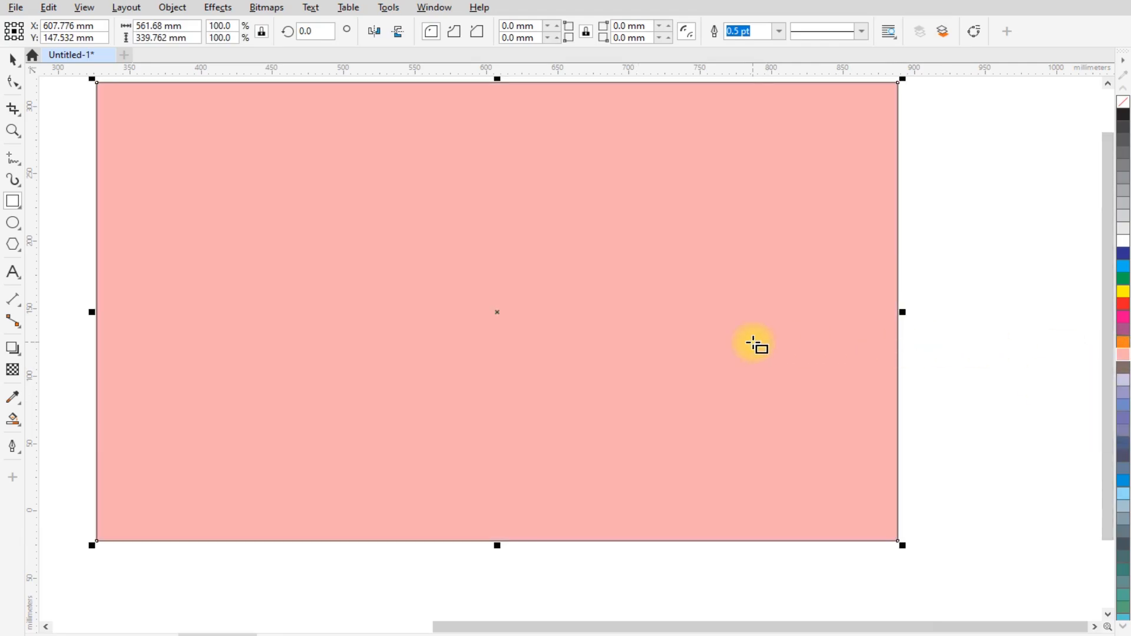
key("shift+Page_Down")
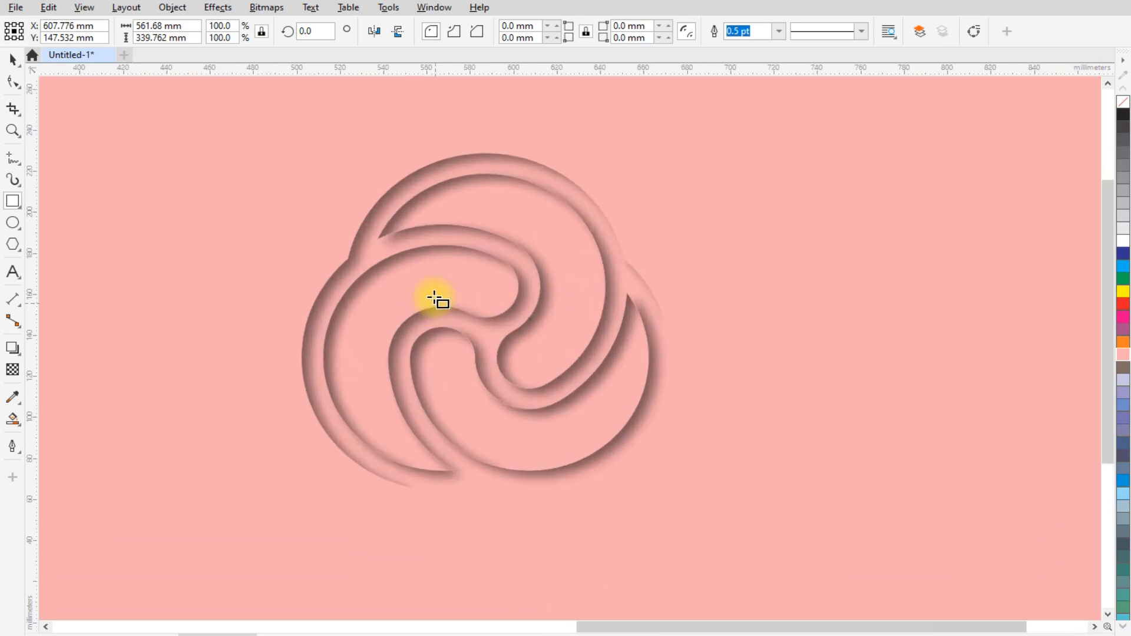
Fill the trimmed outer shape of the logo with White.
scroll(434, 298, "up", 1)
left_click(12, 59)
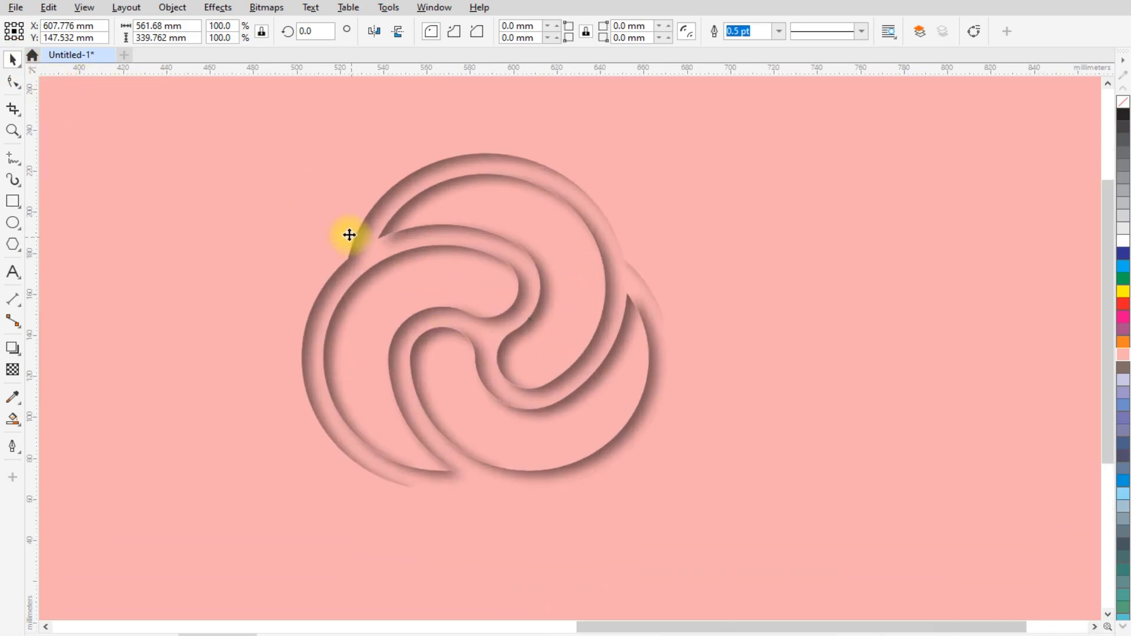
left_click(381, 216)
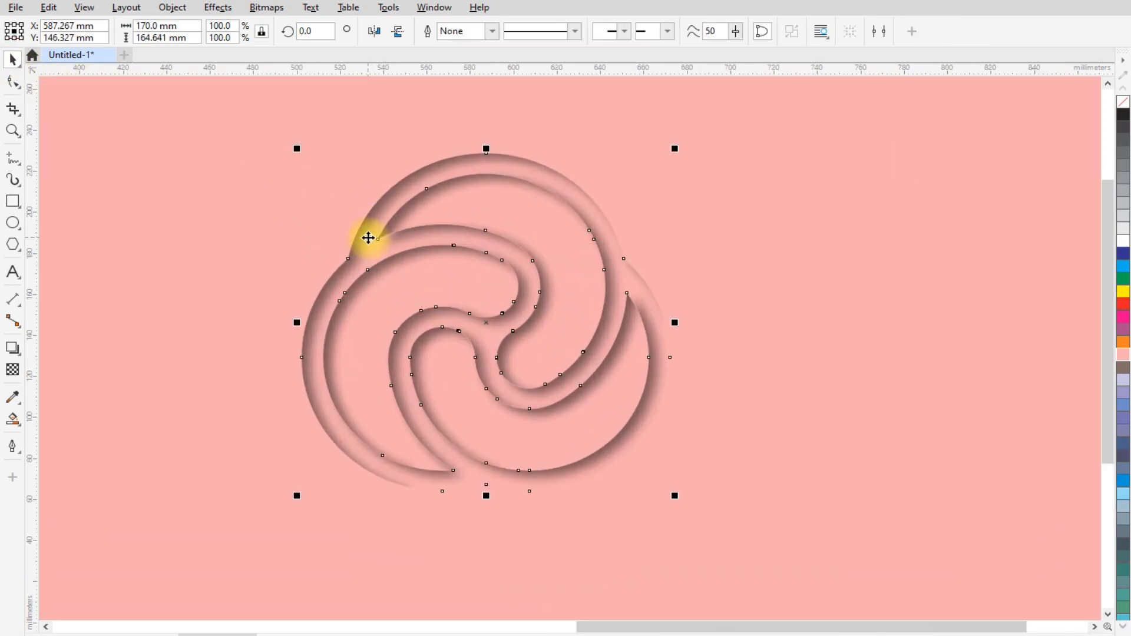
left_click(1123, 241)
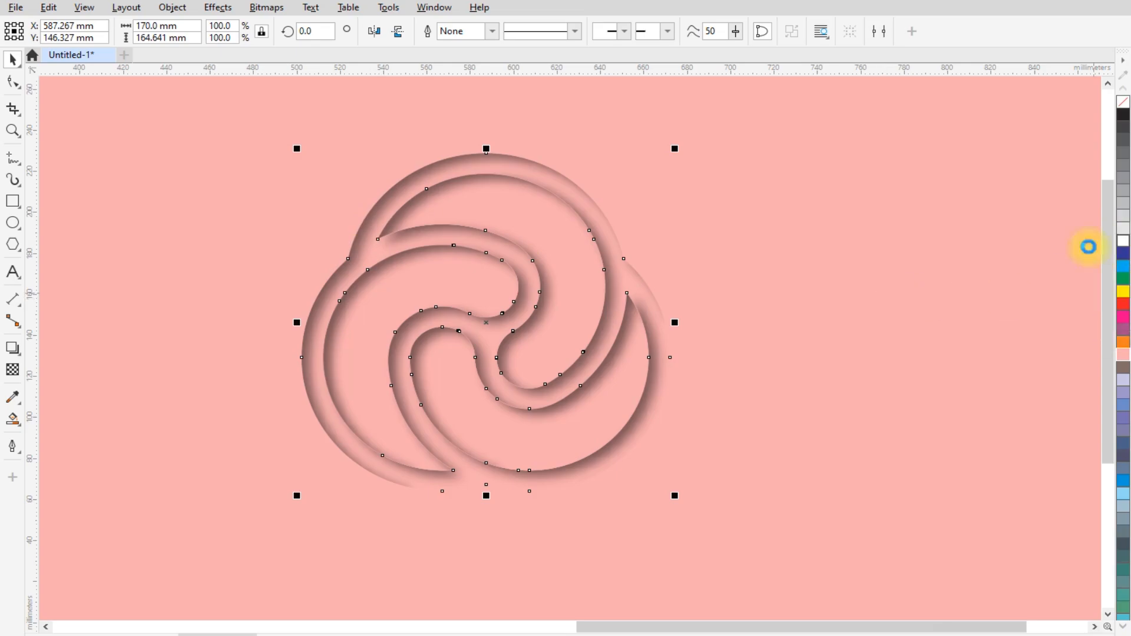
scroll(551, 303, "down", 1)
scroll(524, 284, "up", 2)
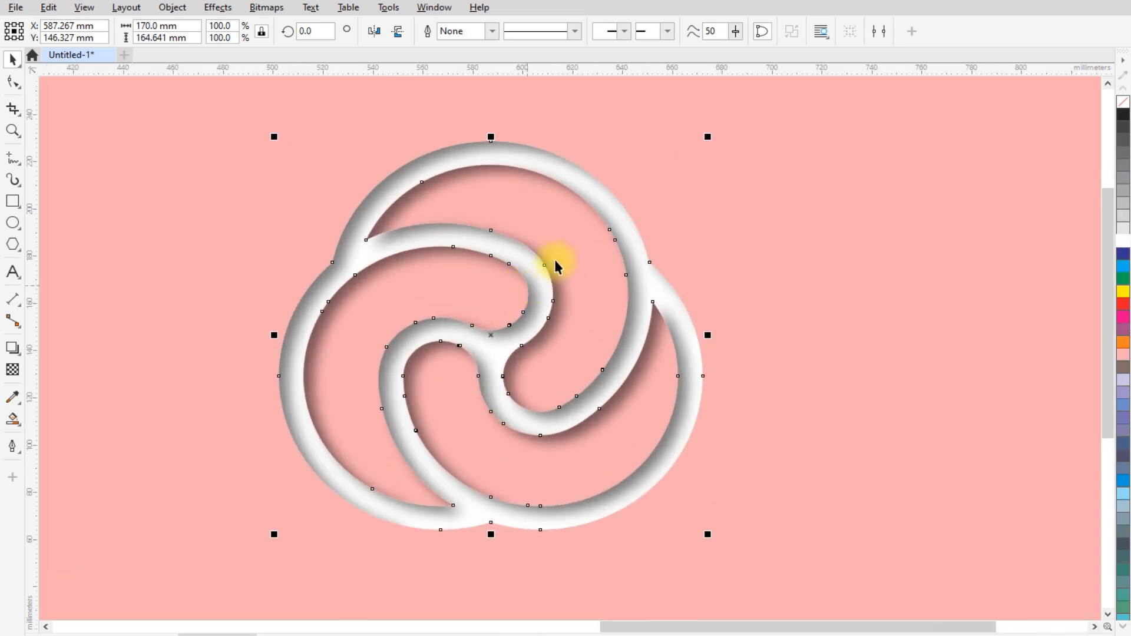
left_click(748, 288)
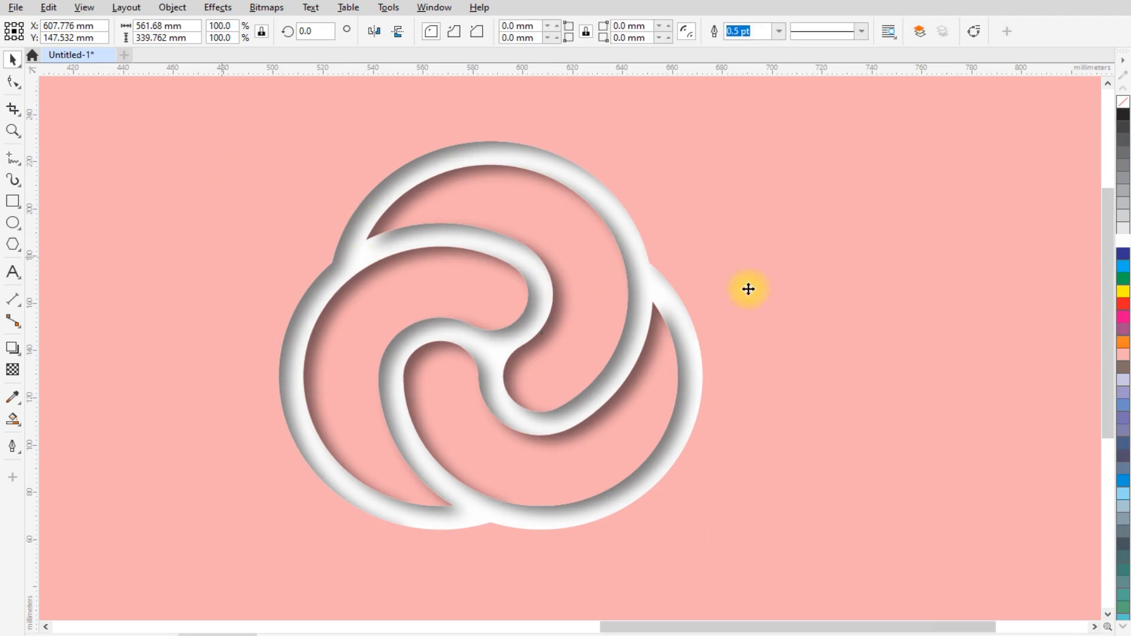